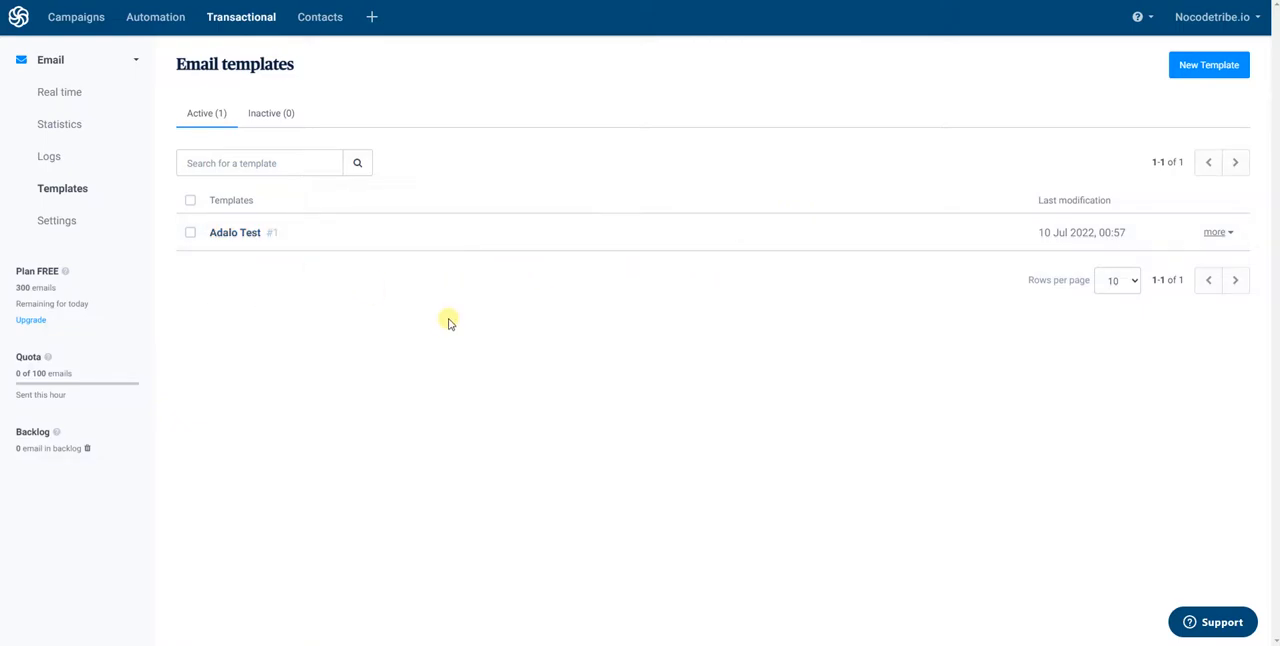
Open the Adalo Test email template and review its design from the header to the footer
click(237, 232)
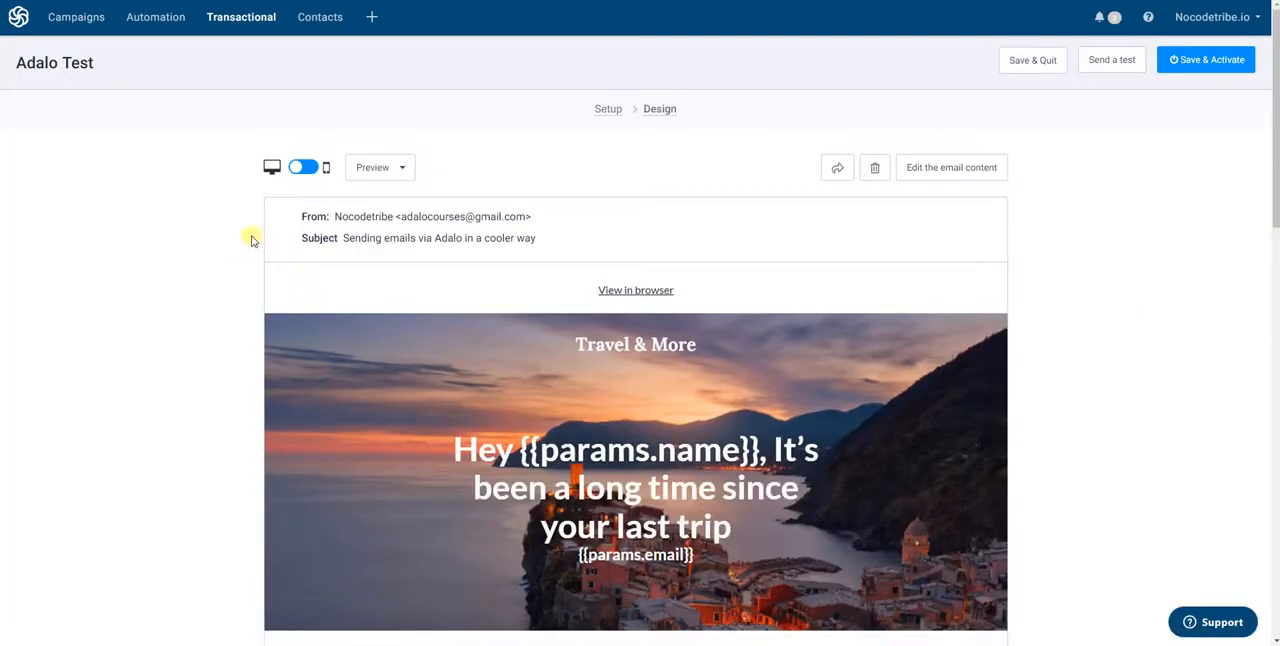
scroll(238, 243, down, 1)
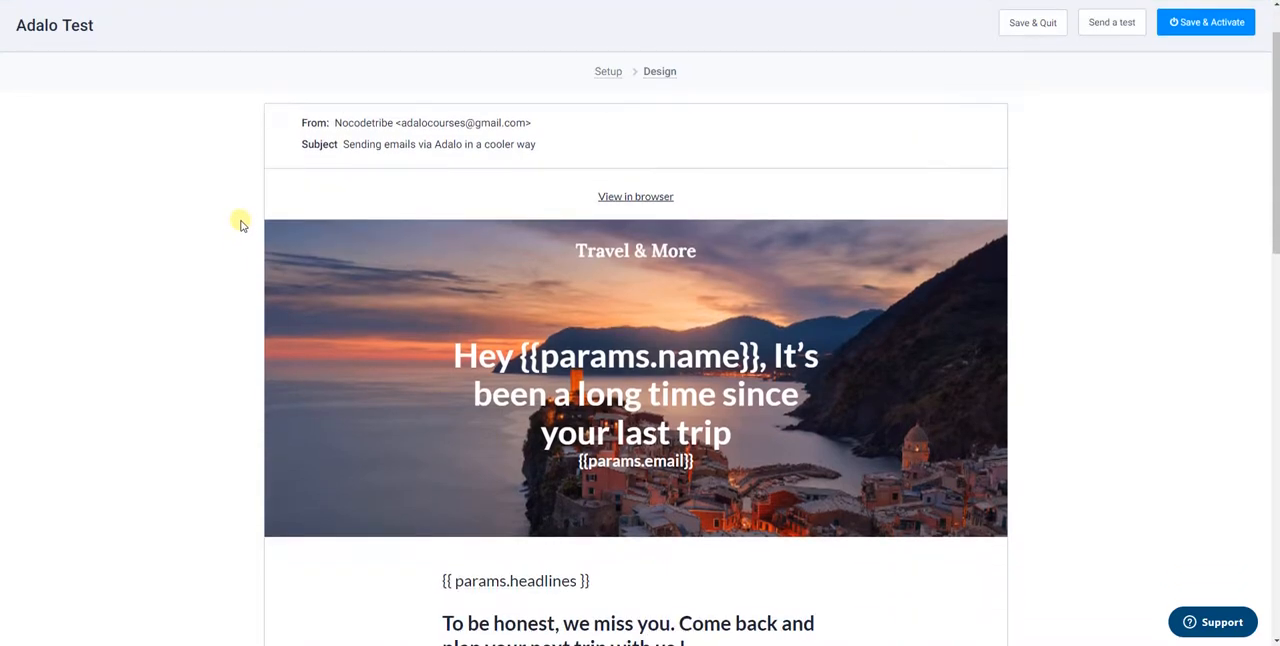
scroll(240, 220, down, 2)
scroll(240, 224, down, 8)
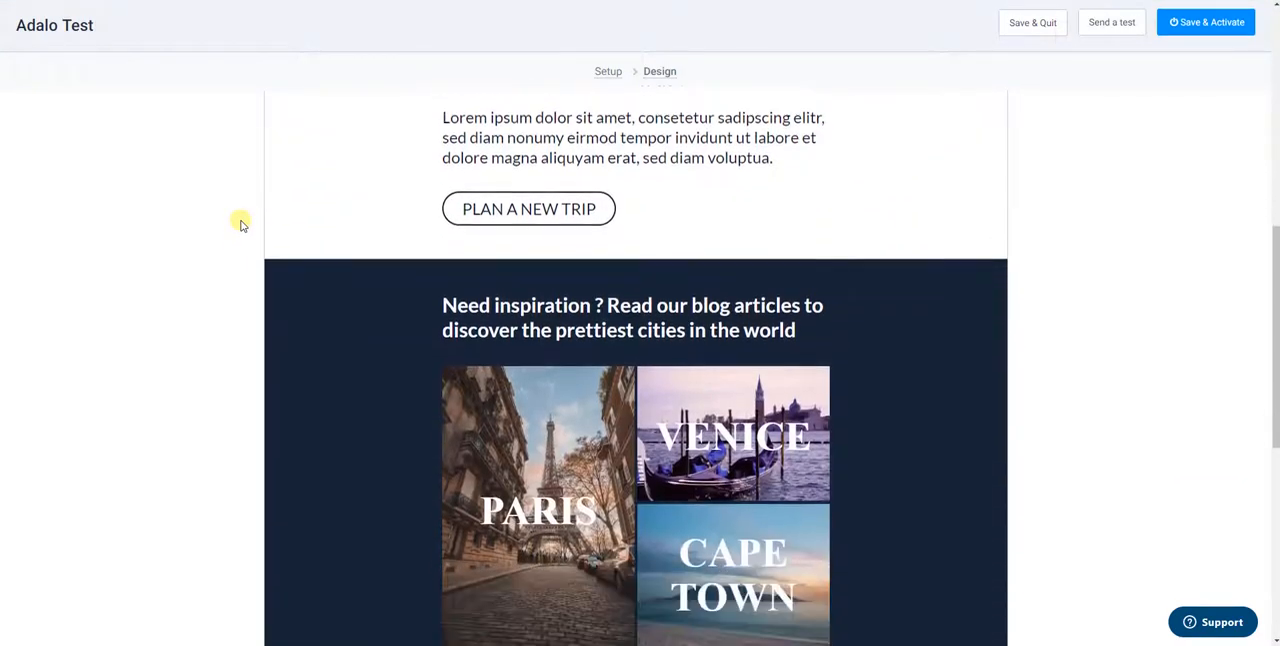
scroll(240, 224, down, 1)
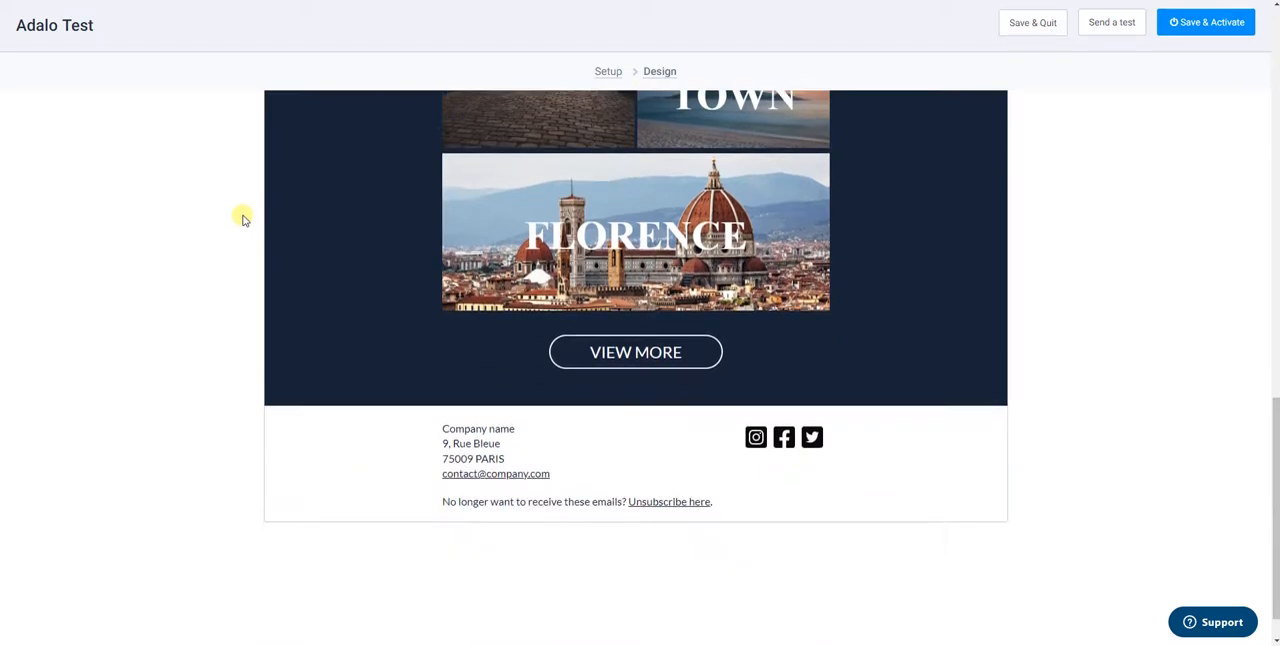
scroll(491, 323, up, 3)
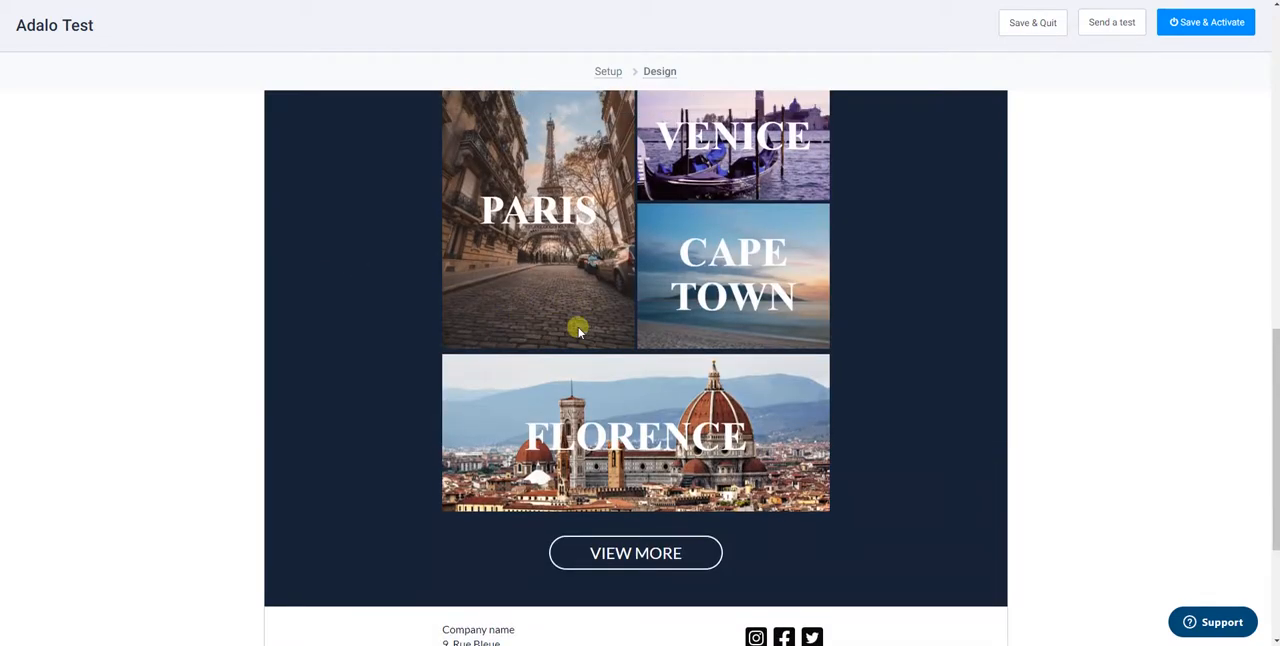
scroll(578, 330, up, 8)
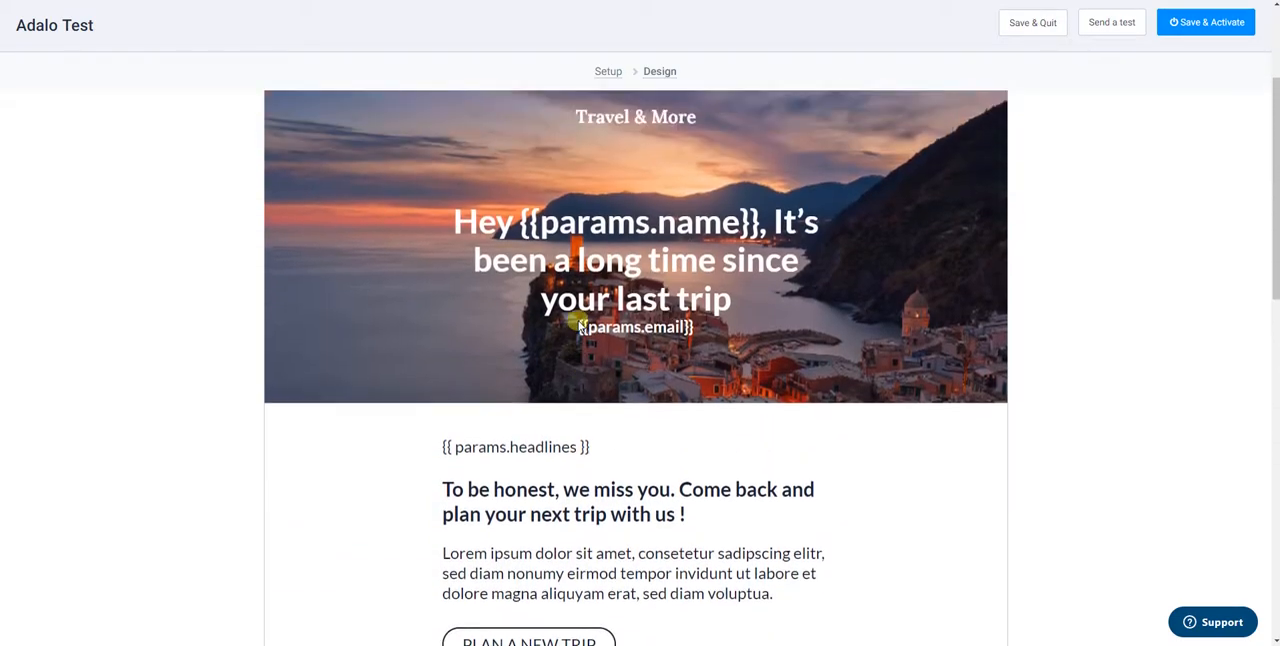
scroll(525, 288, down, 1)
scroll(521, 286, down, 1)
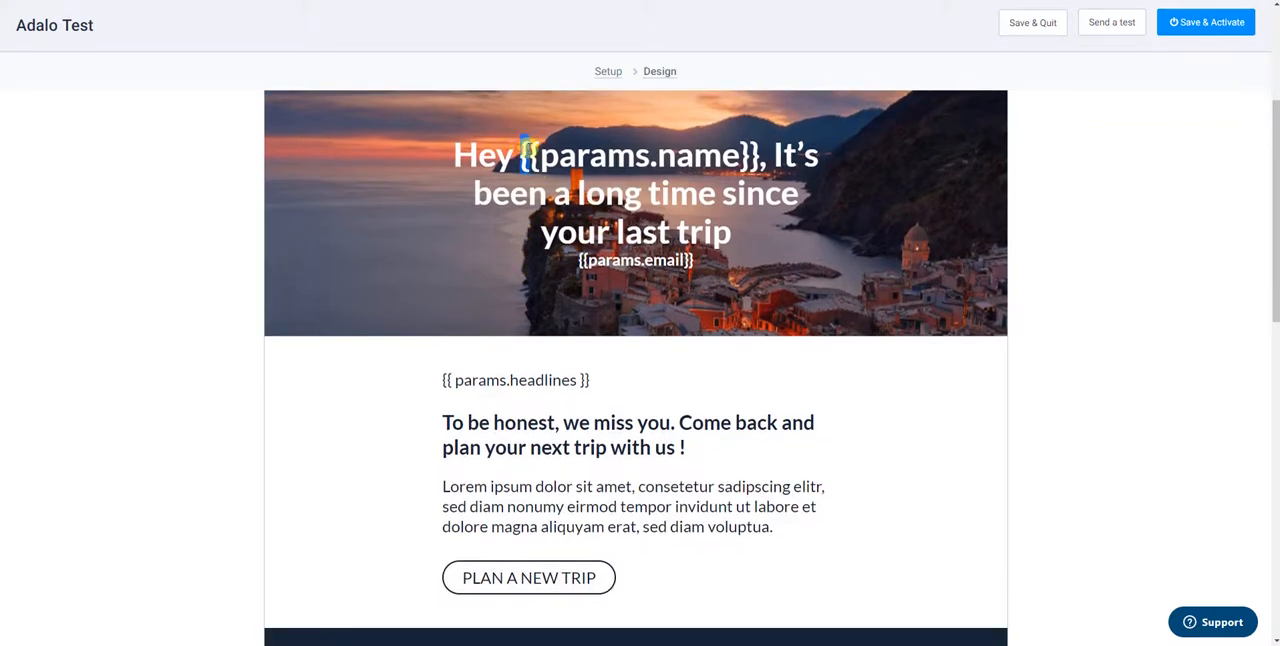
Examine the {{params.name}} placeholder in the email's heading, highlighting it, and return to the list of email templates
drag(520, 150, 650, 155)
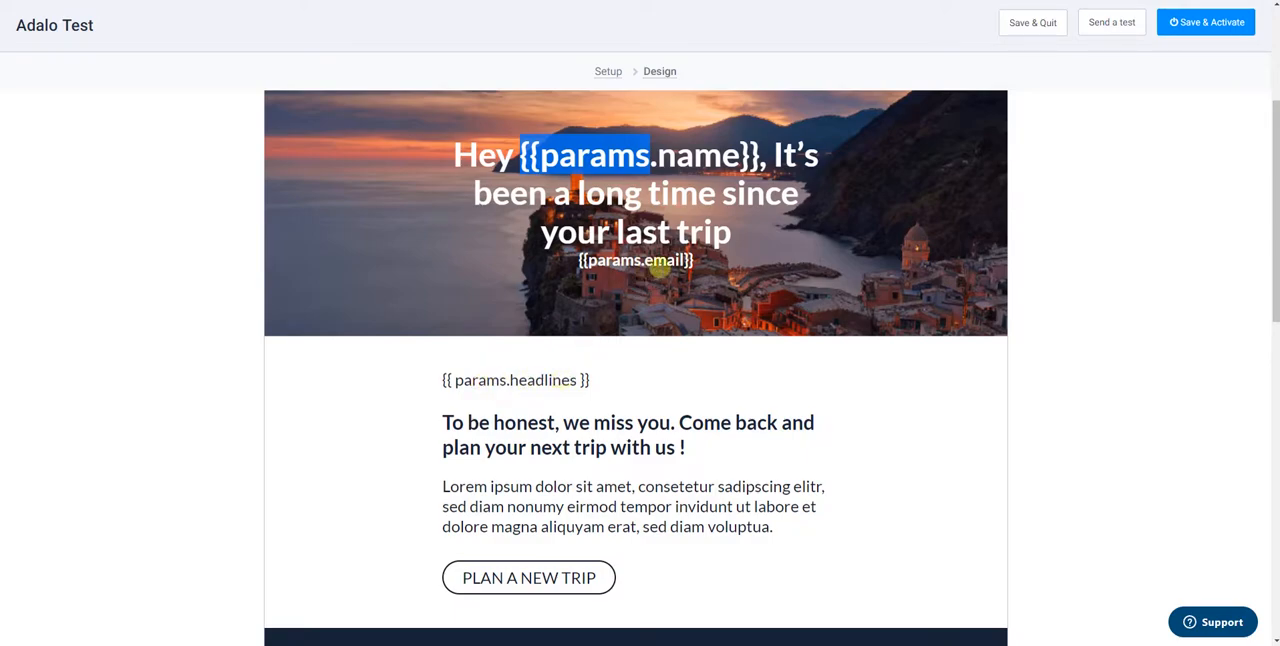
click(1061, 386)
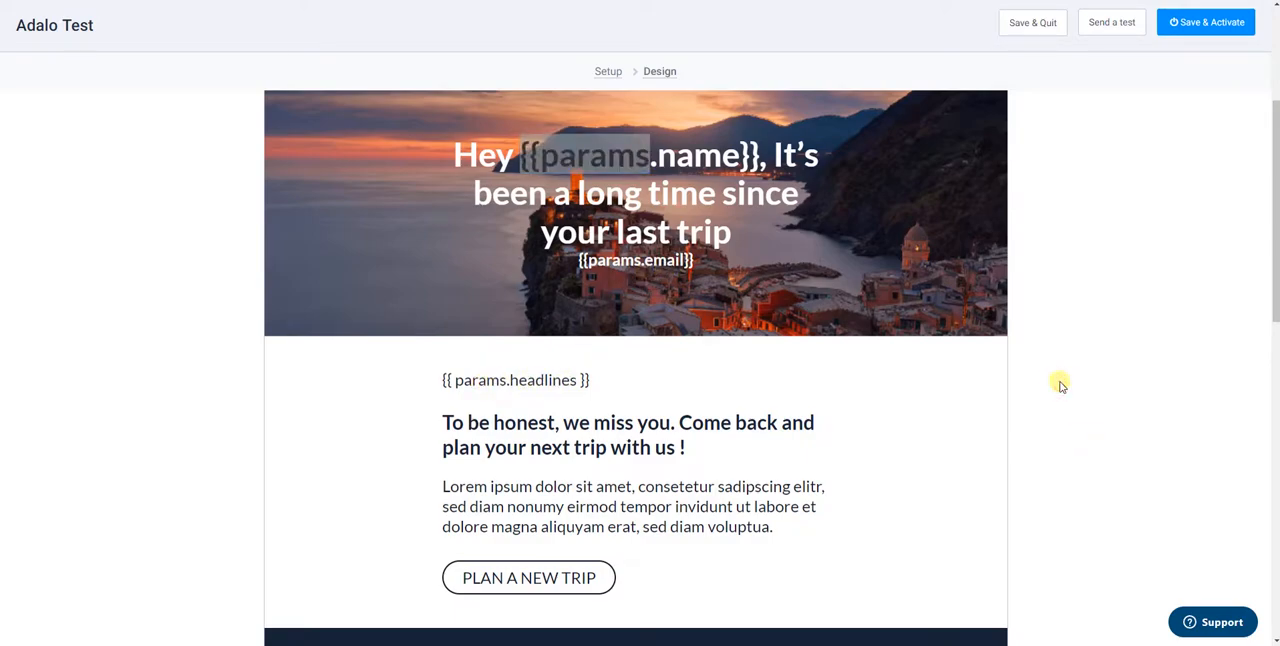
scroll(1066, 378, up, 2)
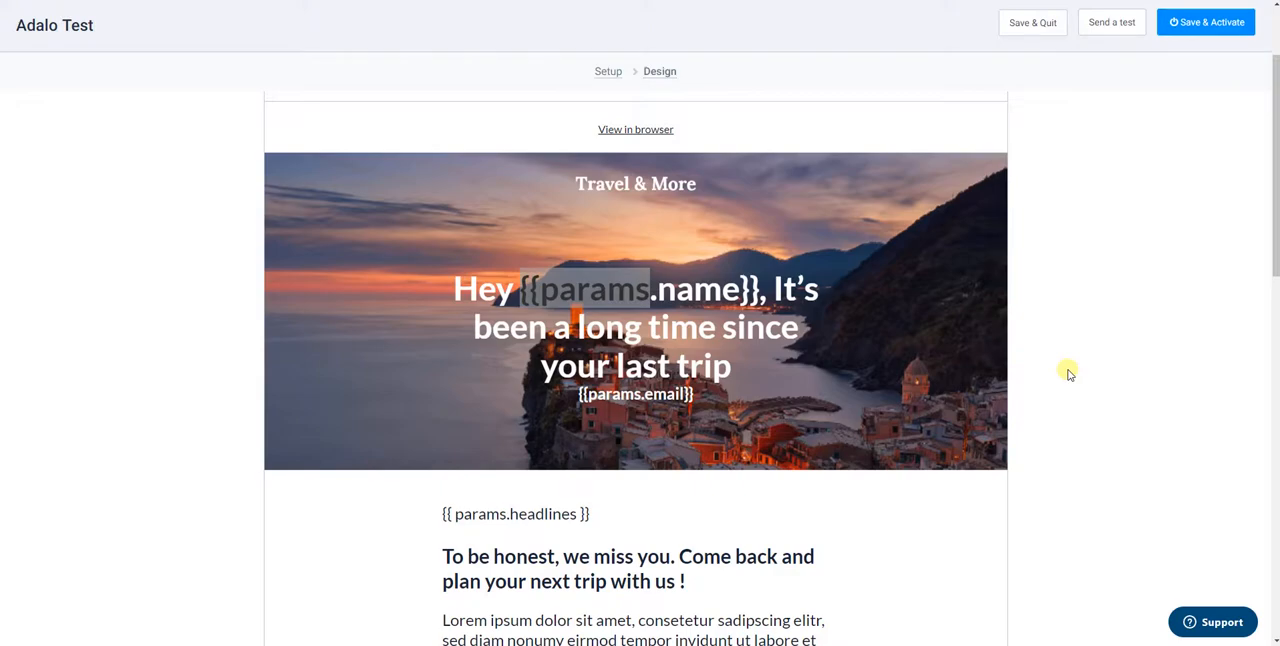
click(750, 322)
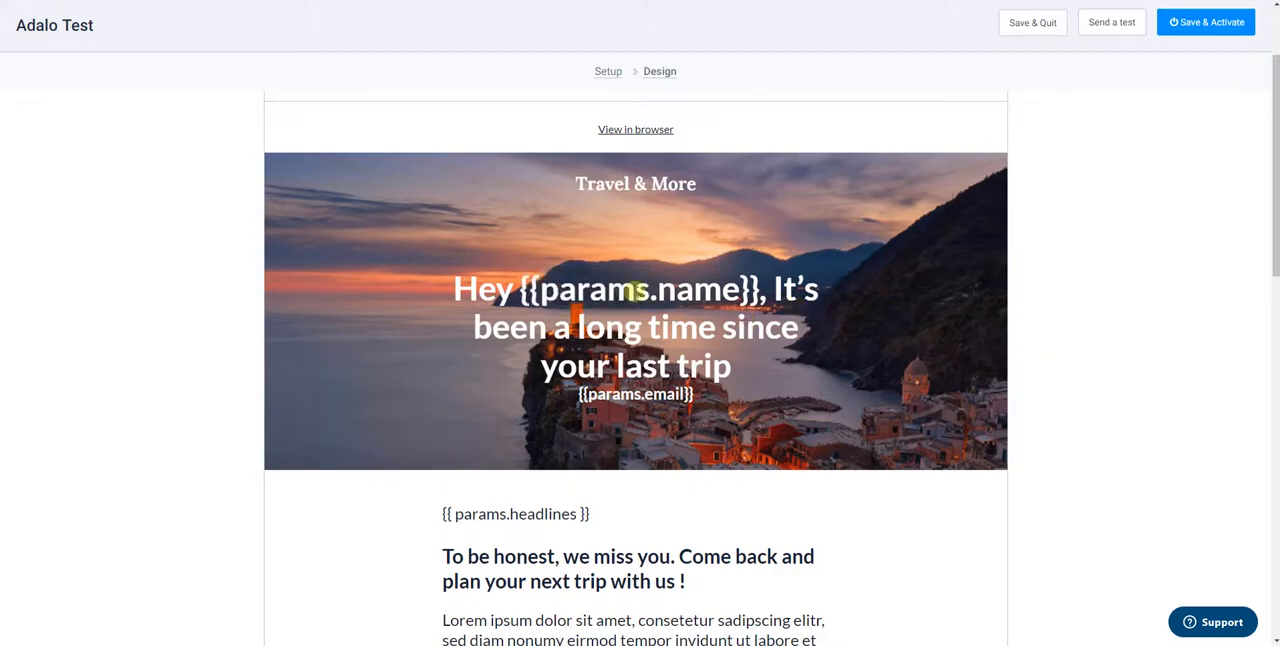
drag(527, 290, 752, 289)
click(1069, 291)
click(580, 305)
drag(544, 290, 648, 290)
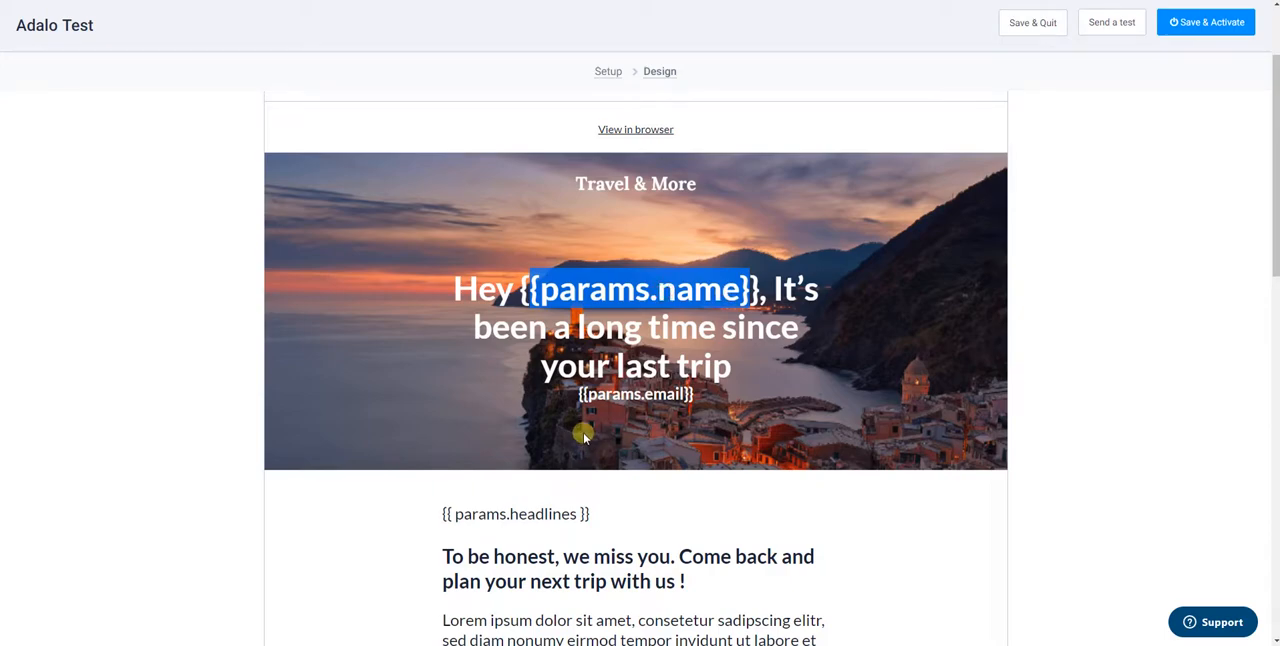
scroll(570, 255, up, 2)
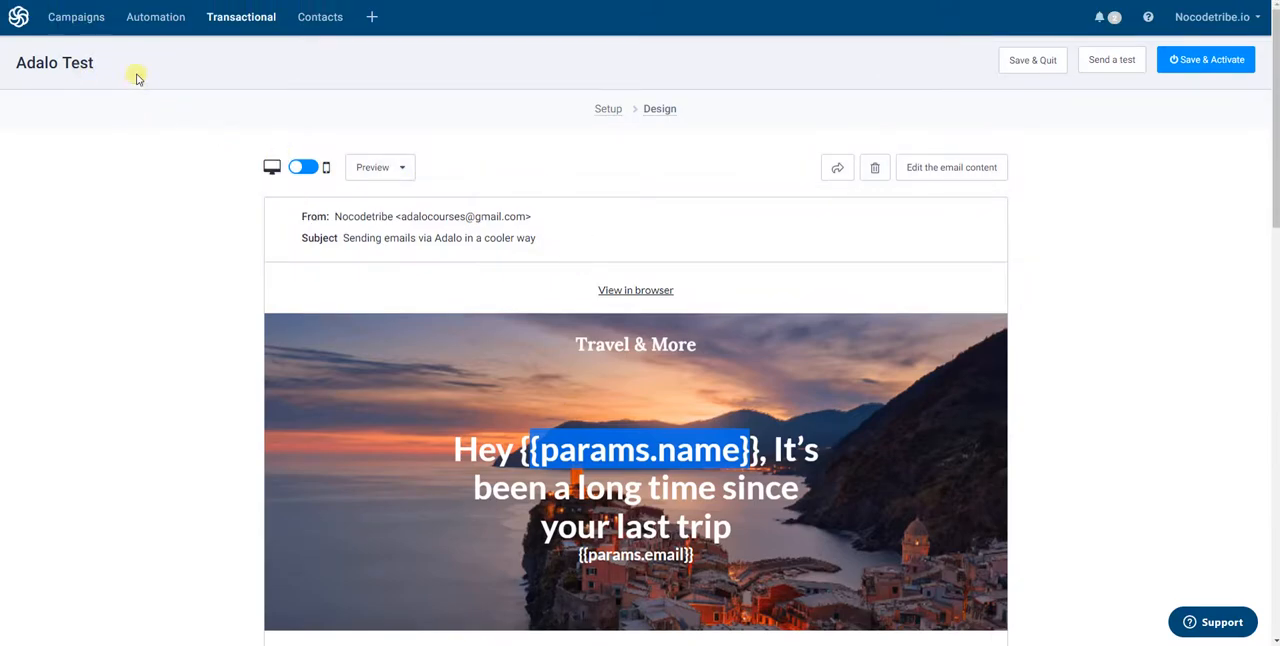
key(alt+Left)
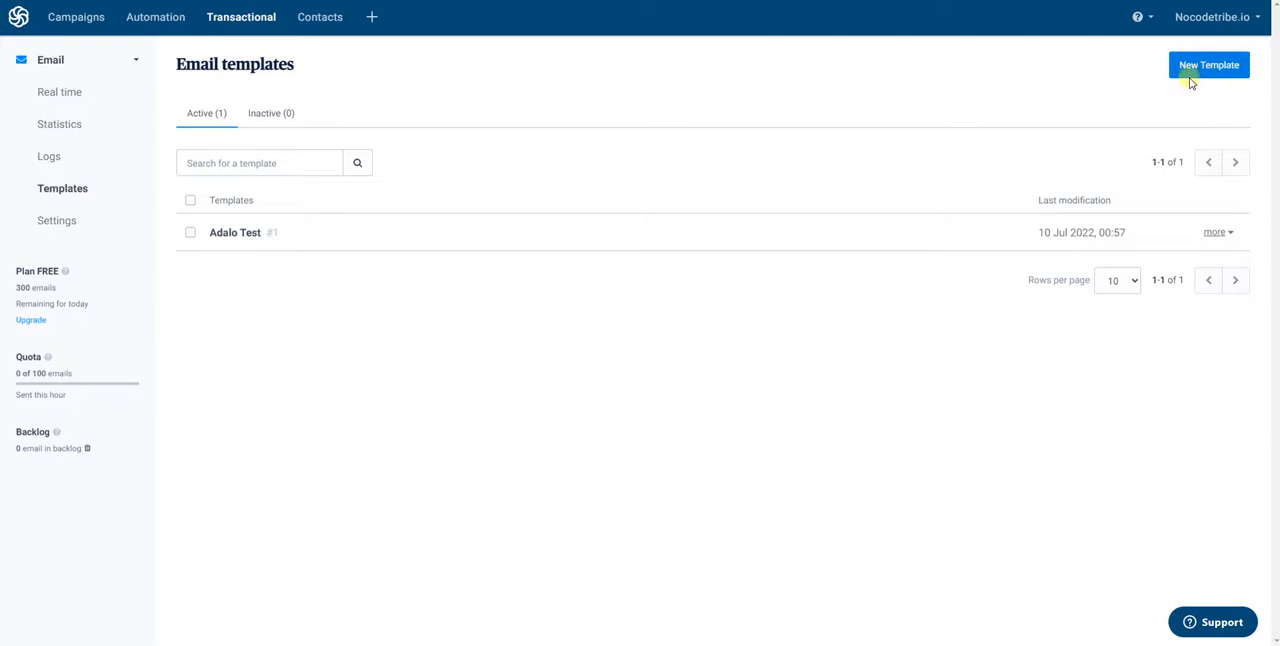
Create a new email template and name it "Adalo Test 2"
click(1202, 72)
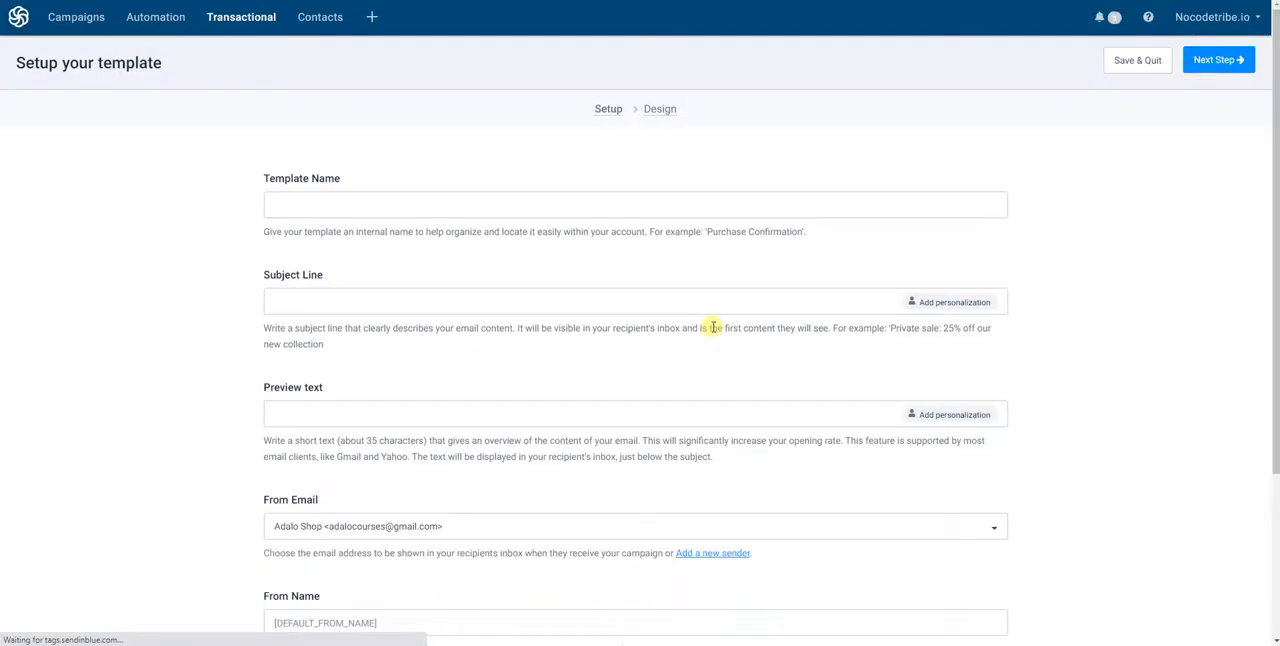
click(314, 196)
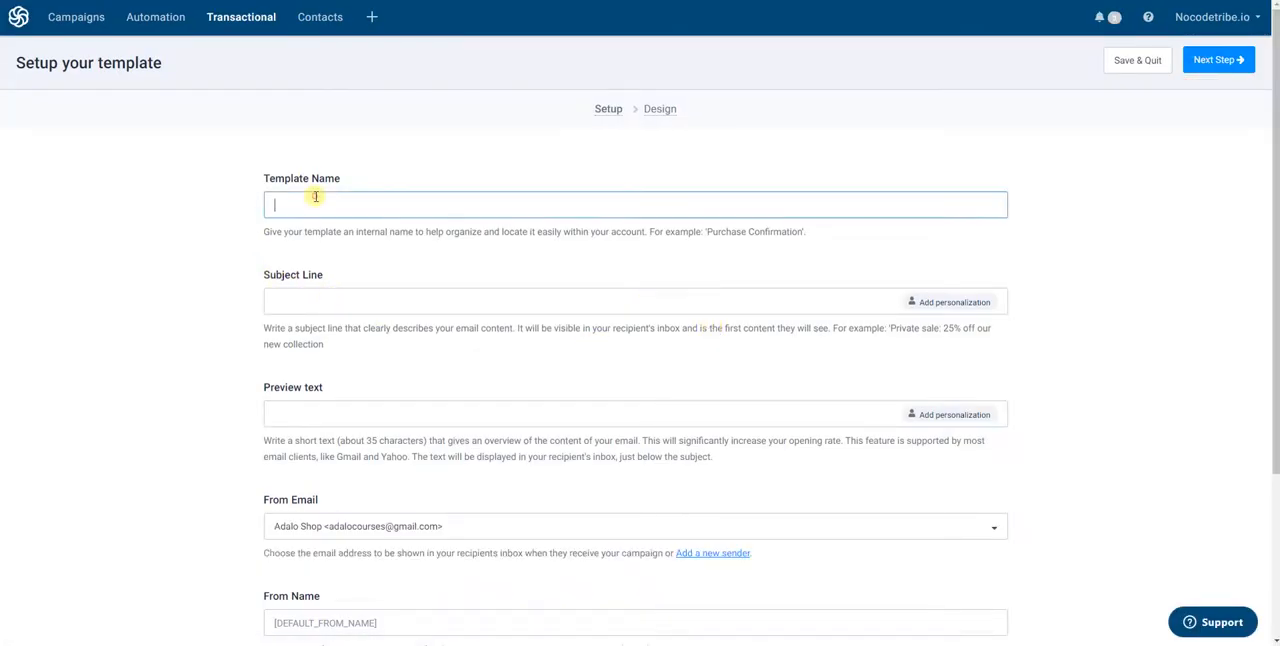
text(Adalo TEst)
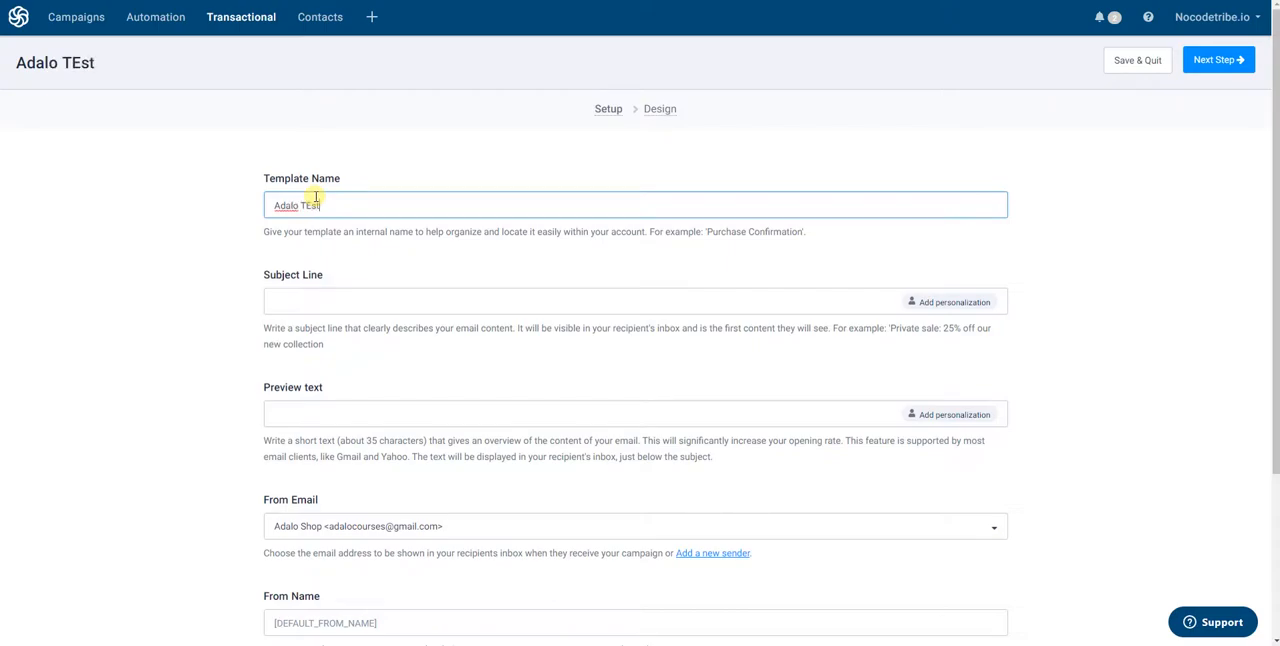
key(BackSpace)
text(est 2)
key(Tab)
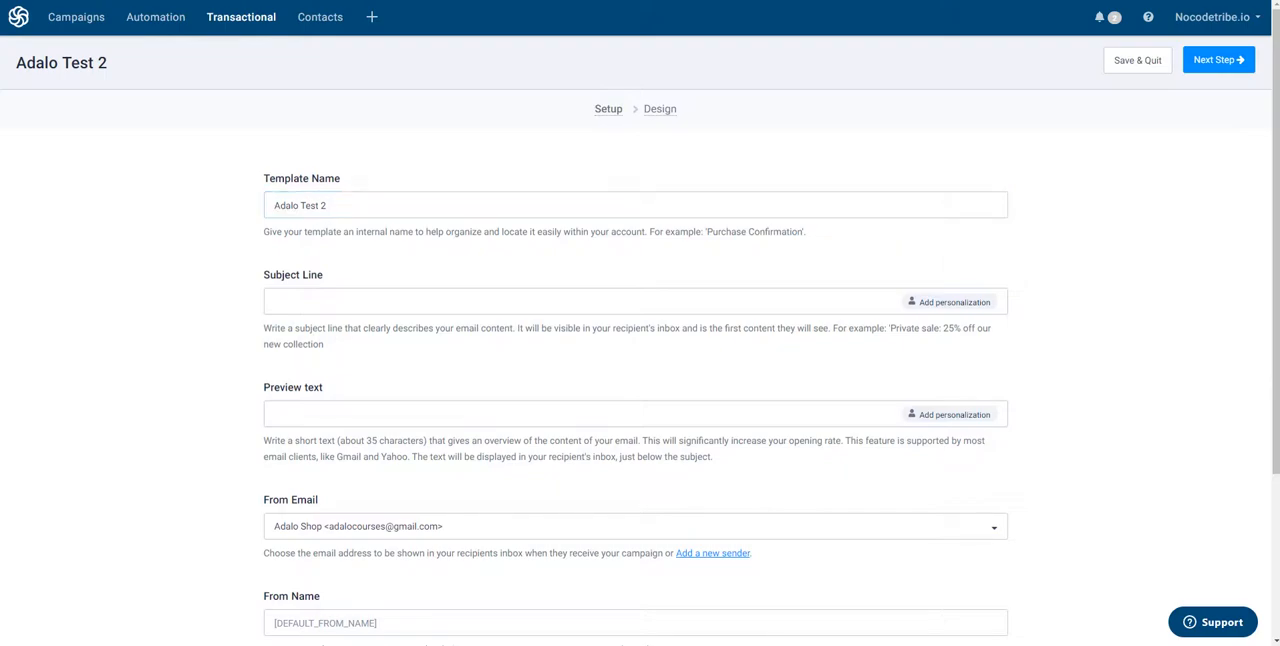
Enter the subject line "This is my Adalo test template" and the preview text "Hello, it's me again"
click(310, 305)
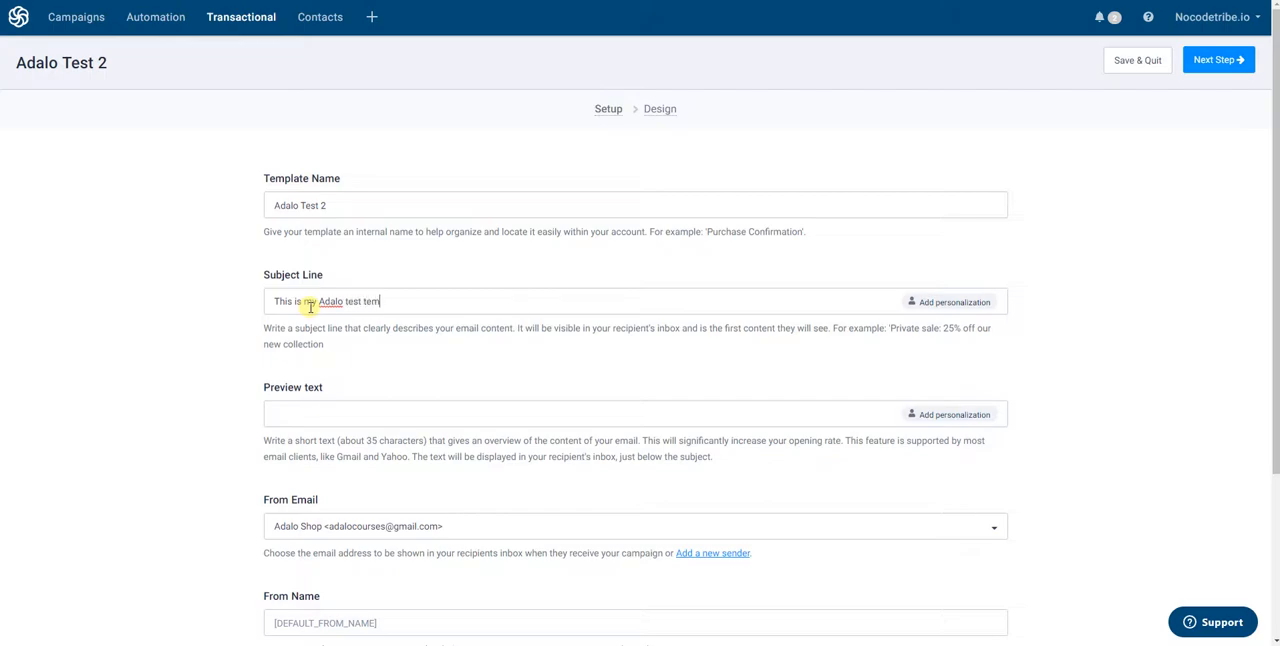
scroll(370, 330, down, 1)
click(358, 324)
text(Hello, it's me again)
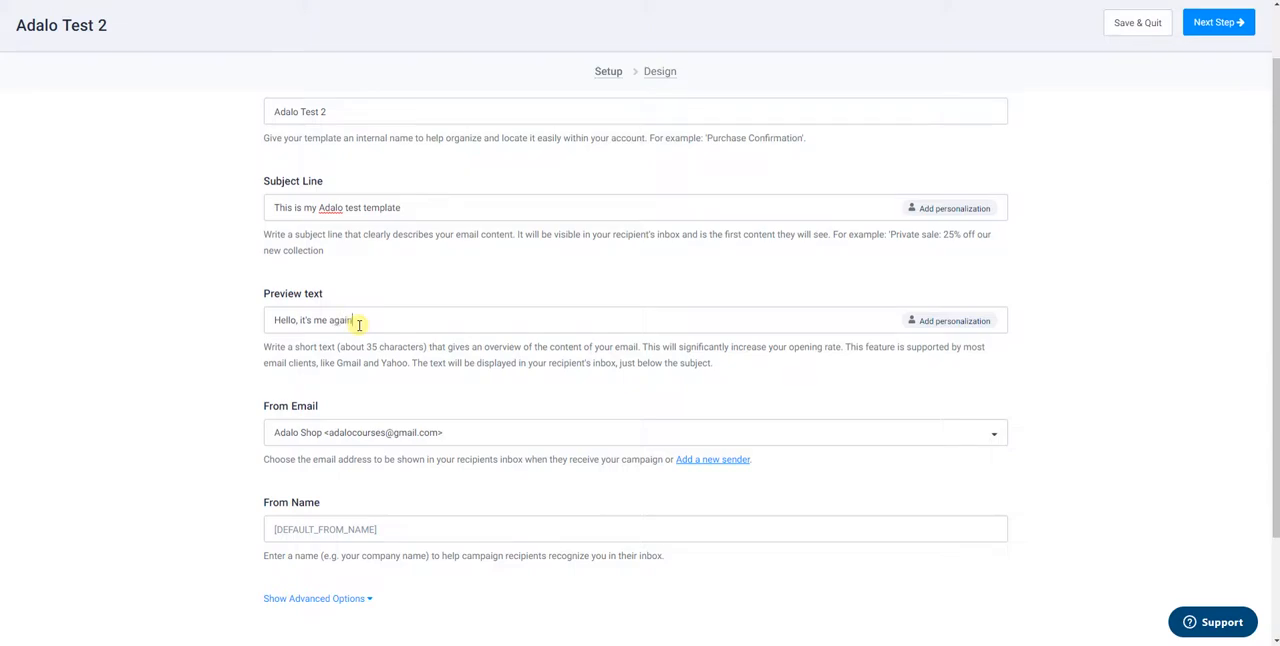
Set the template's From Name to "Nocodetribe" and continue to the design stage
scroll(358, 324, down, 1)
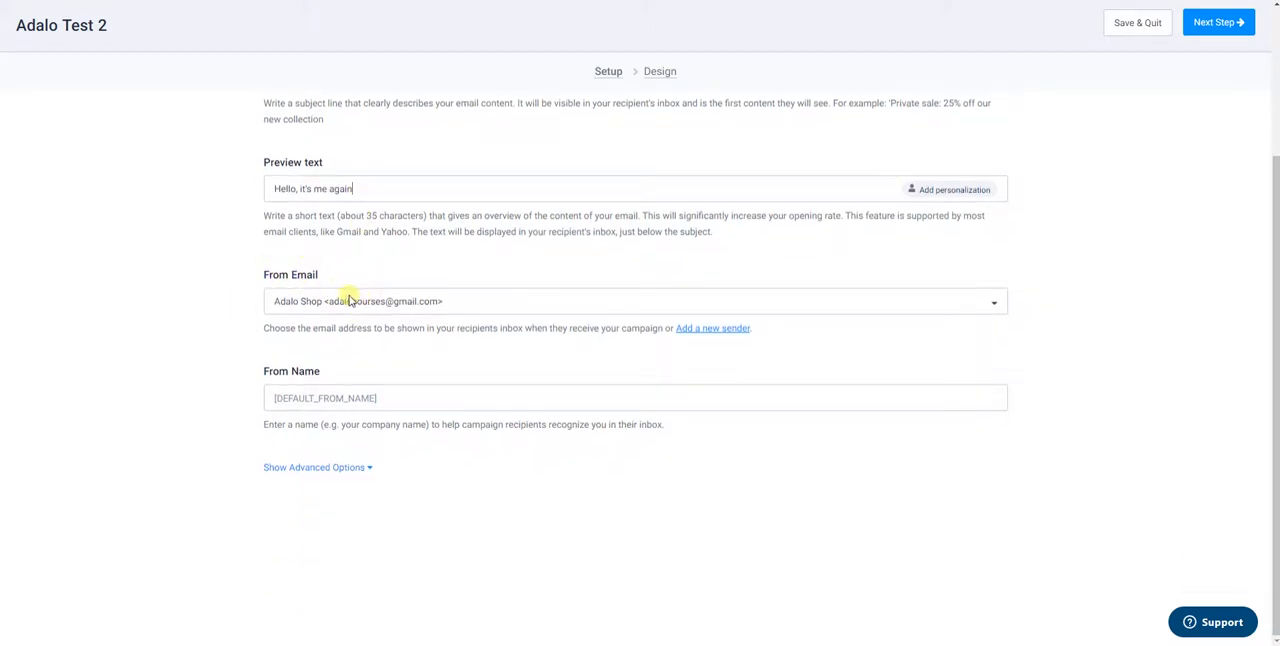
click(306, 405)
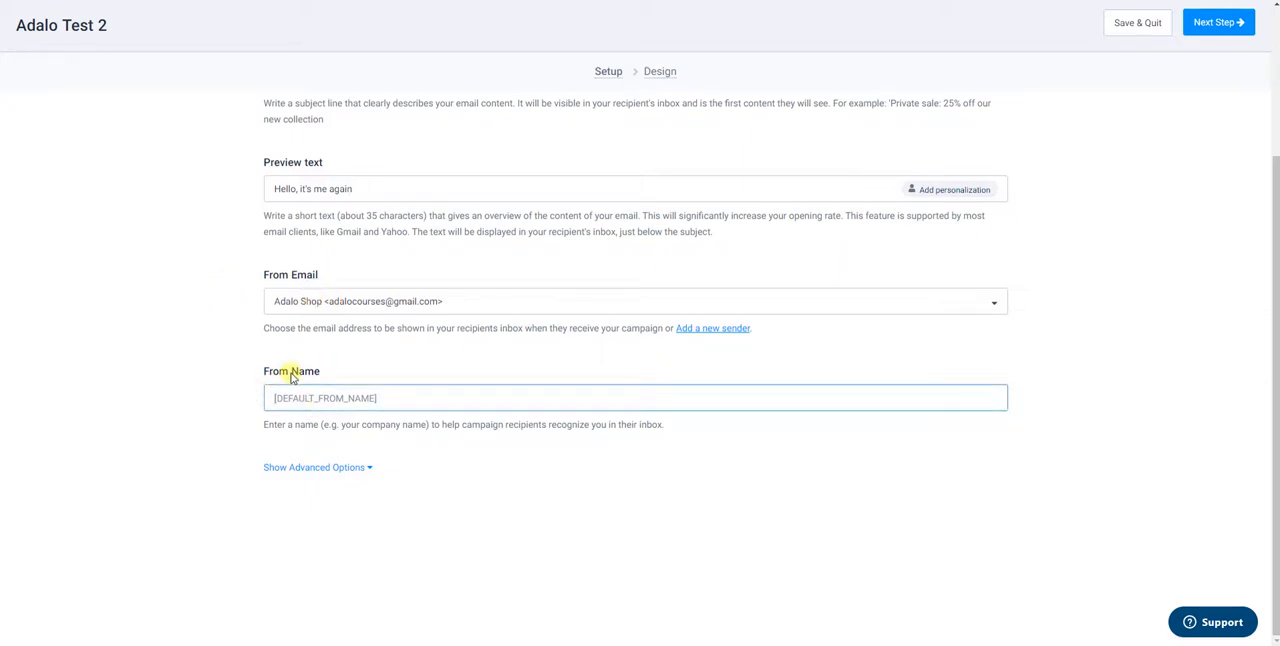
text(Adal)
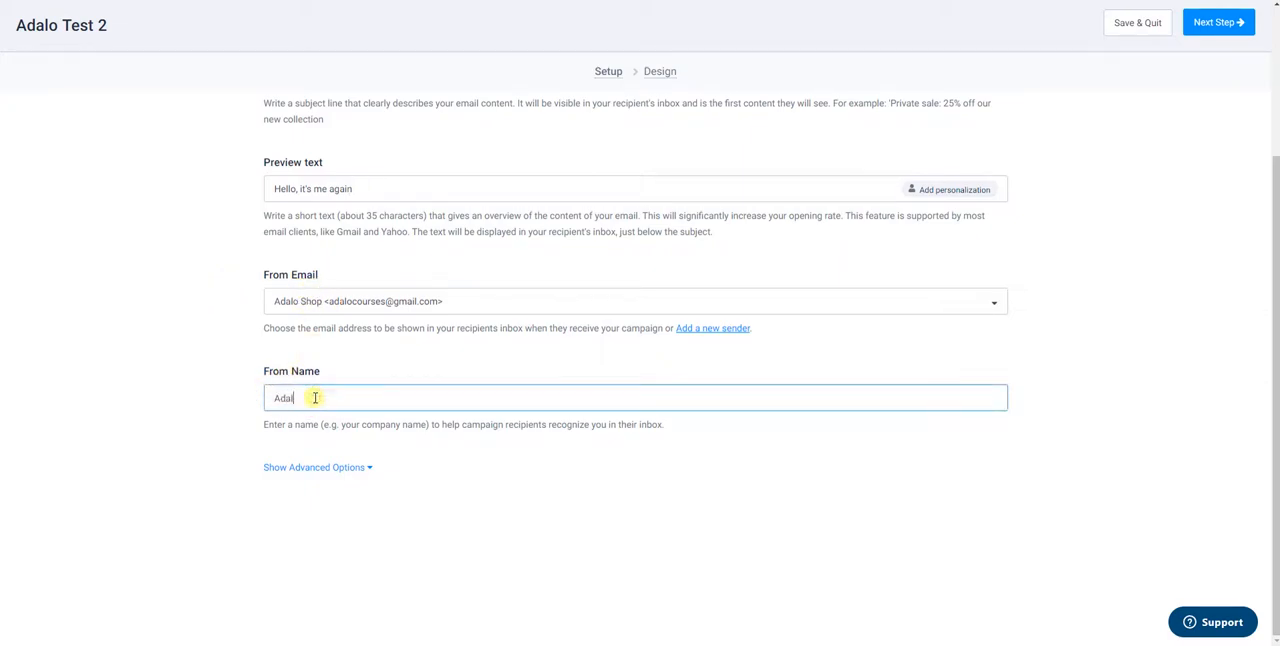
key(BackSpace)
key(BackSpace)
text(N)
scroll(980, 220, up, 2)
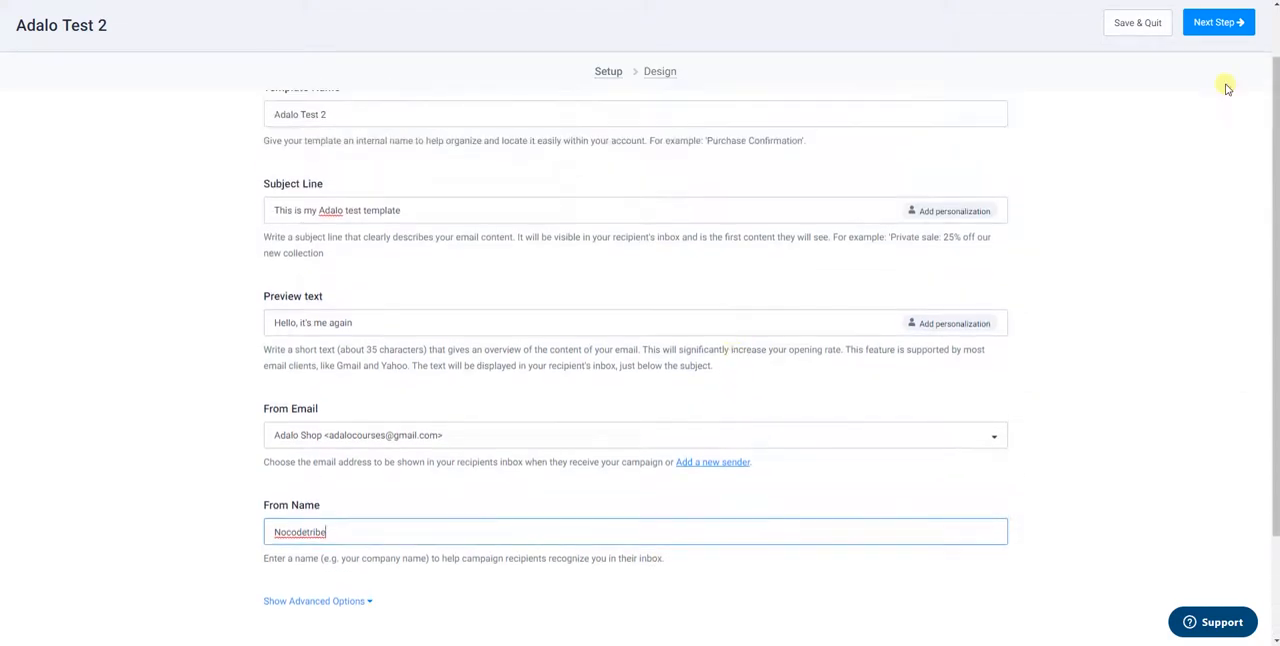
click(1217, 22)
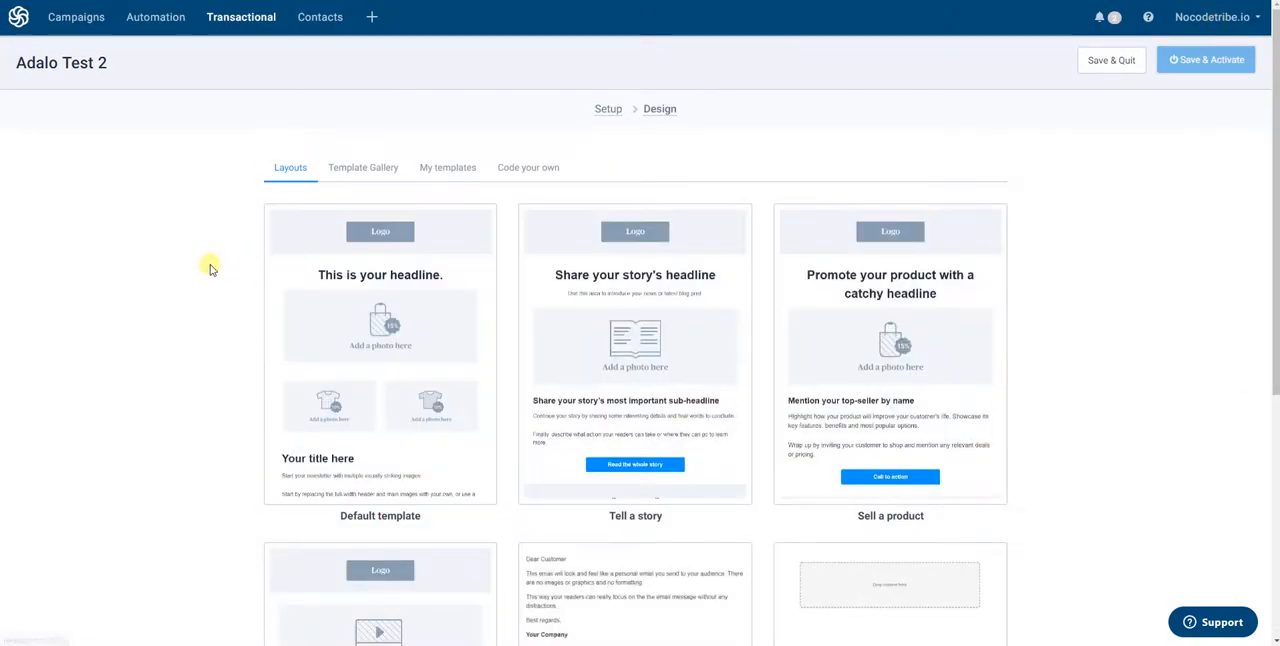
Look through the starter layouts and the template gallery for a suitable email design
scroll(211, 262, down, 1)
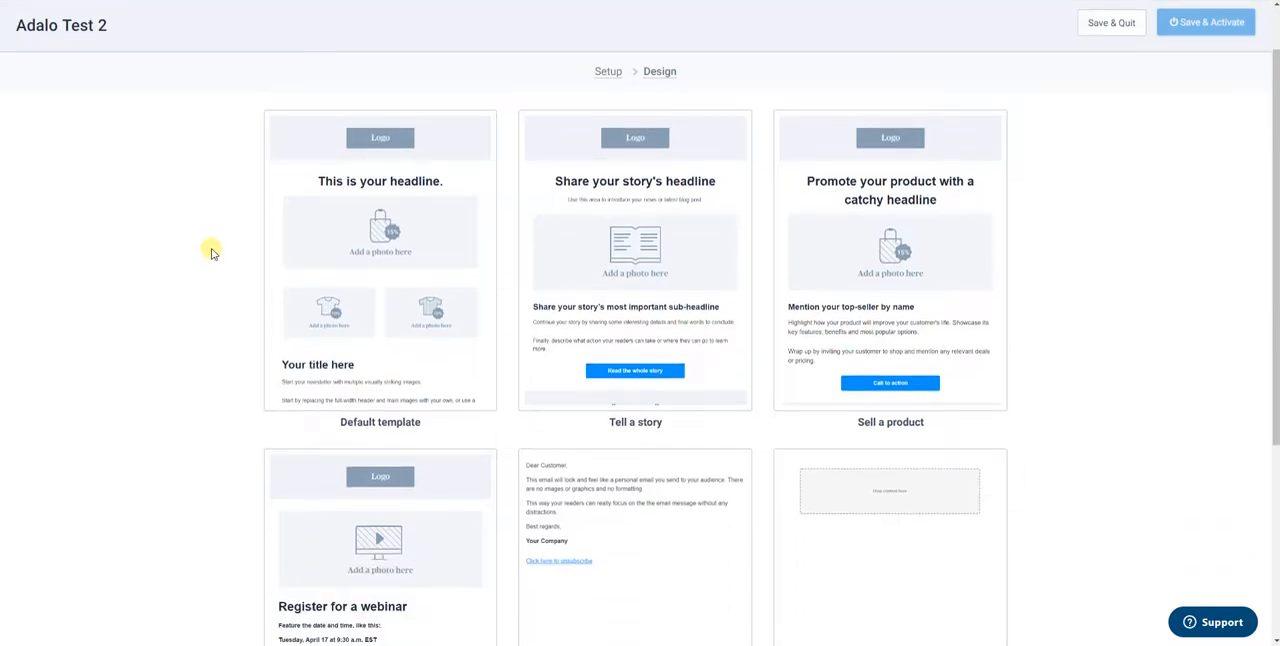
scroll(211, 262, down, 1)
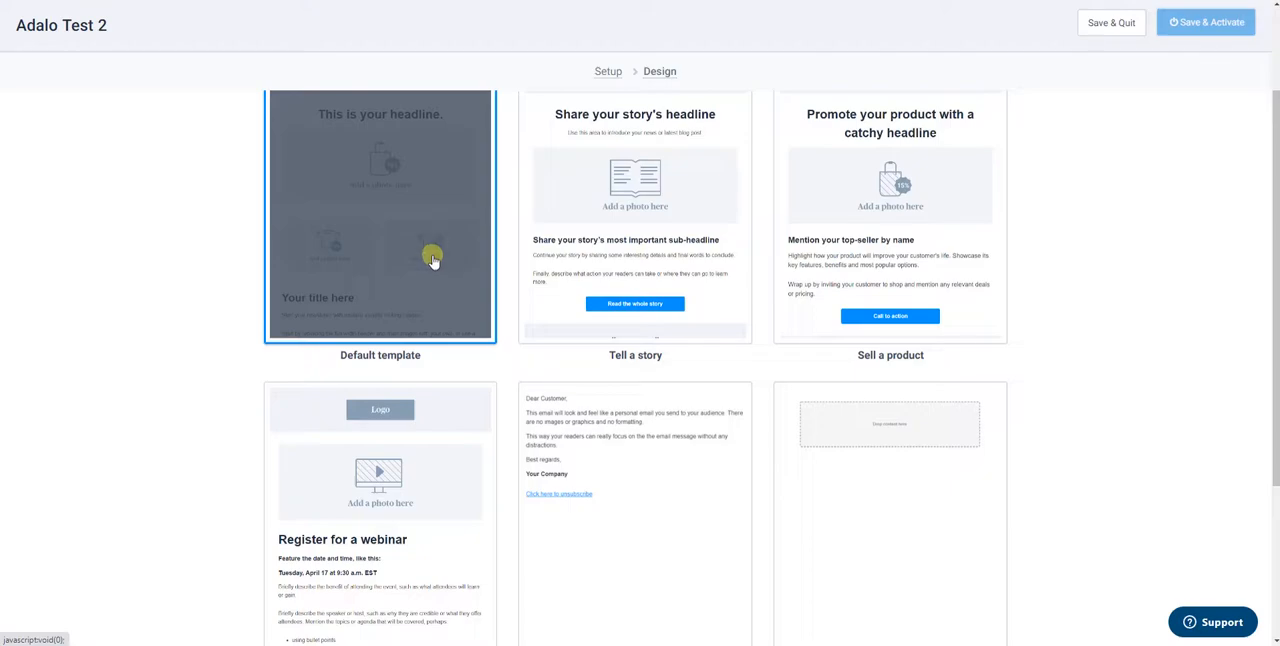
scroll(432, 258, down, 3)
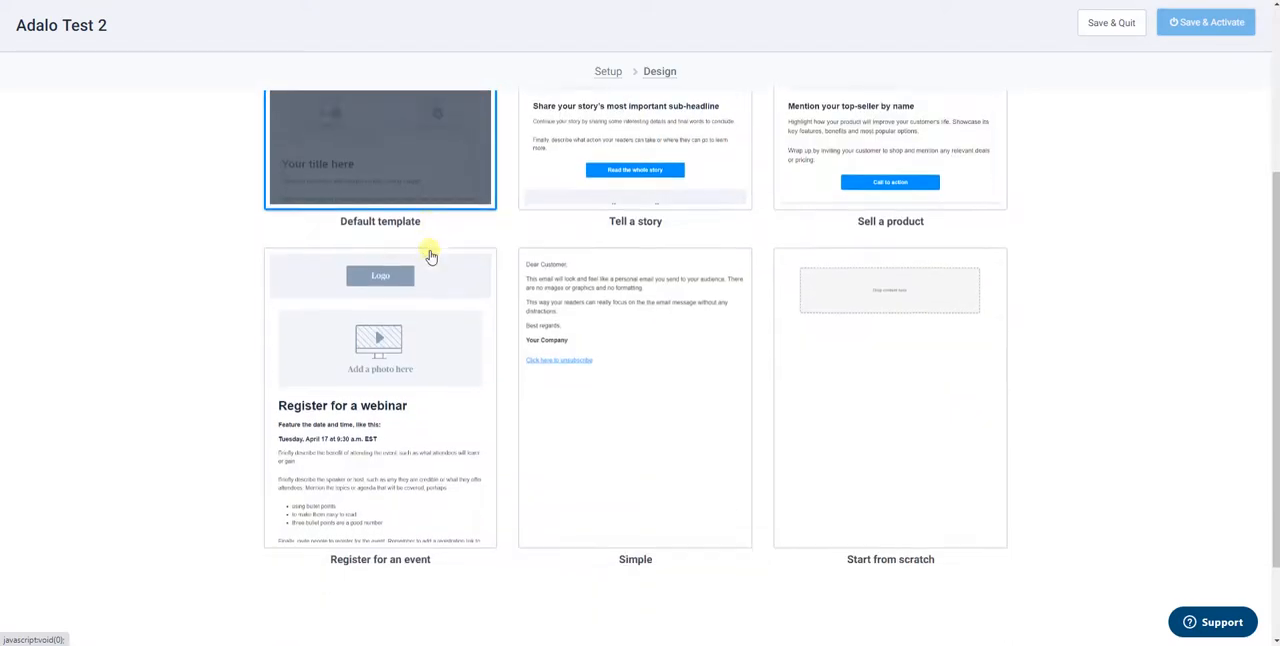
scroll(430, 256, up, 4)
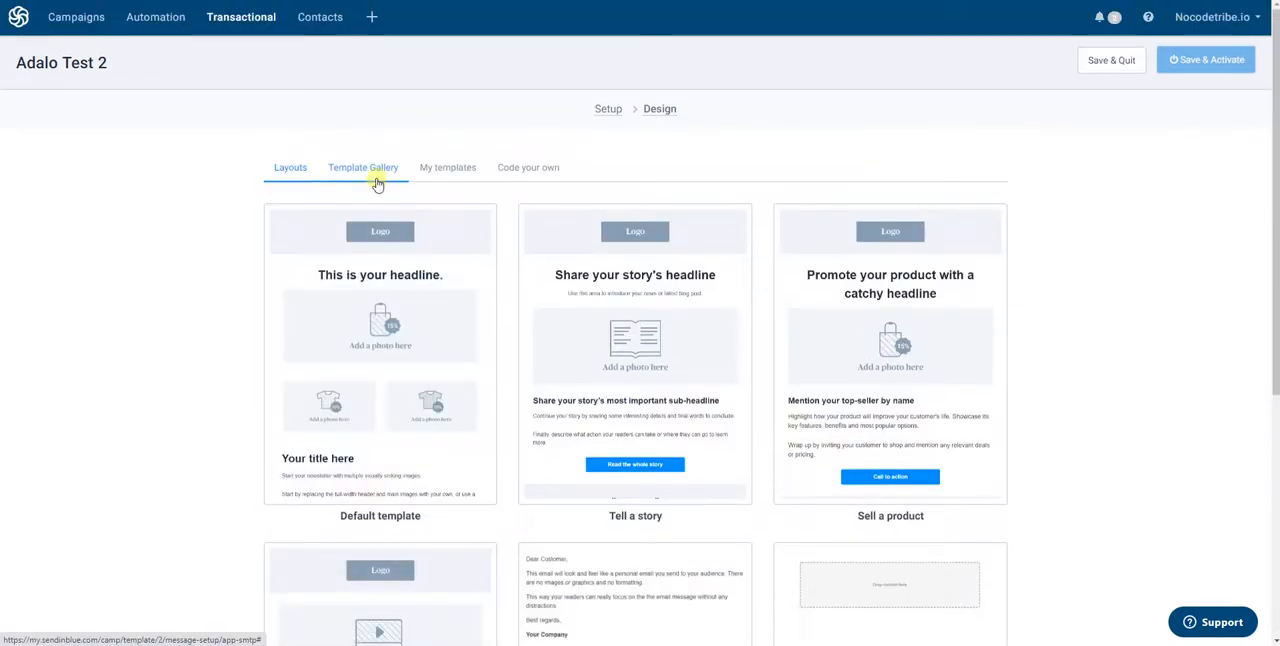
click(366, 168)
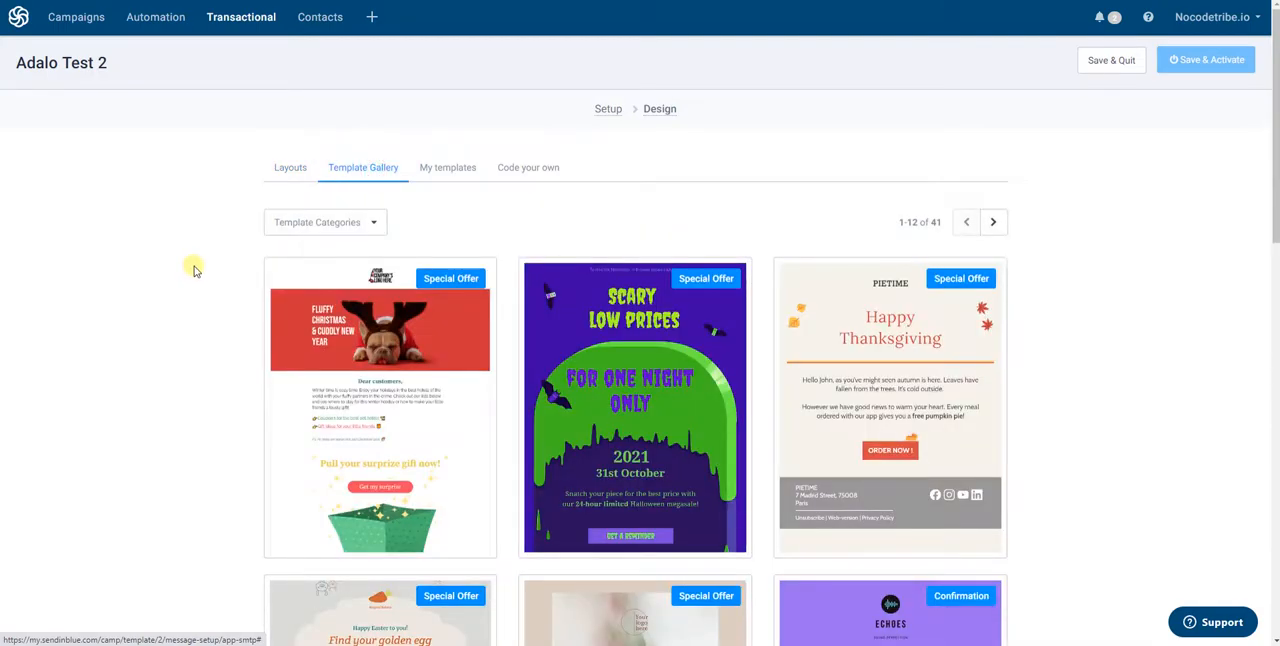
scroll(200, 275, down, 1)
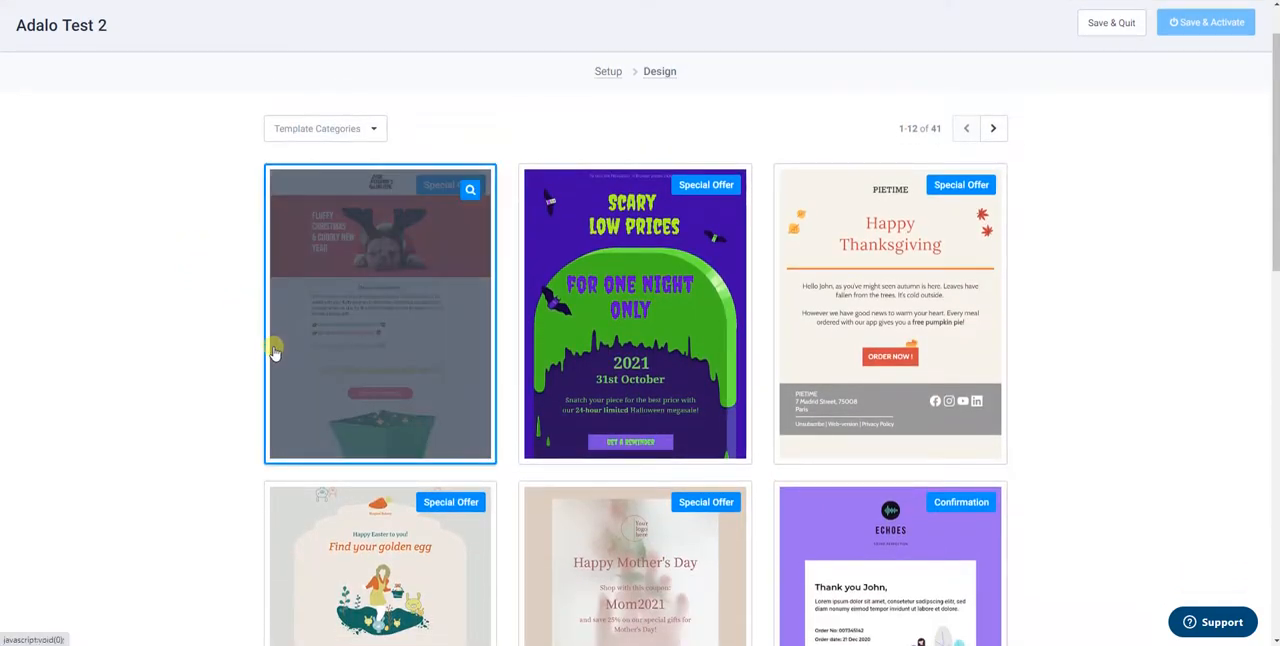
scroll(280, 268, down, 5)
scroll(278, 255, down, 5)
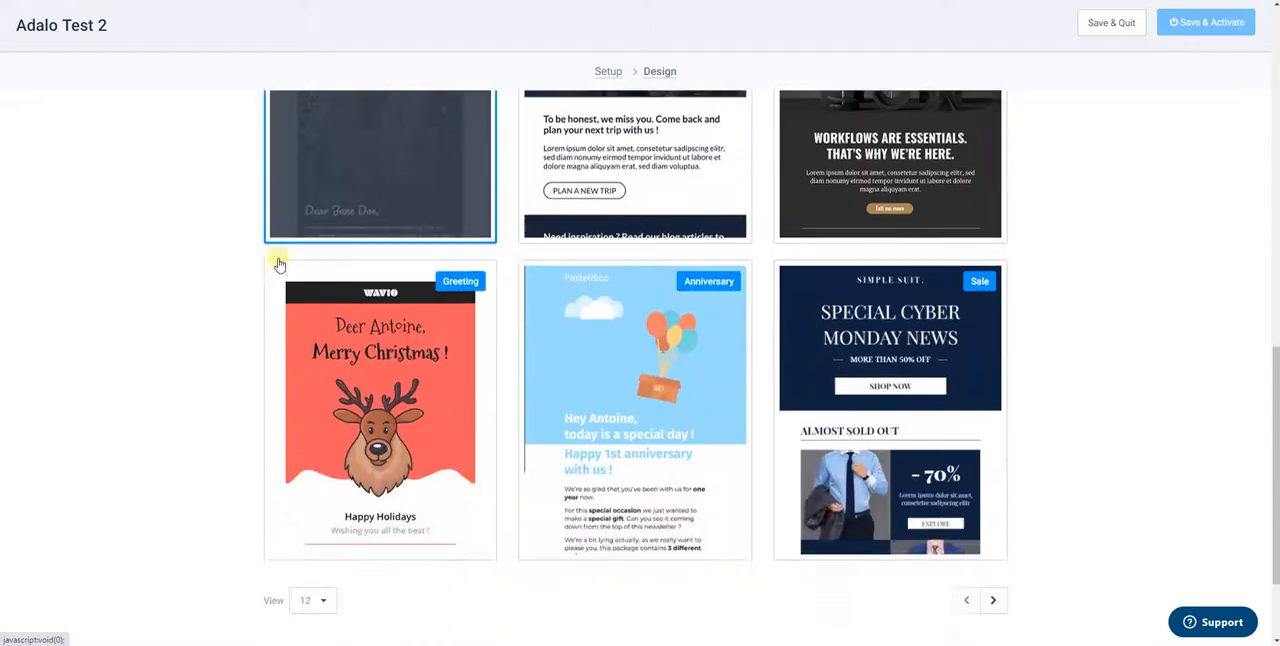
scroll(278, 285, up, 4)
scroll(284, 300, down, 2)
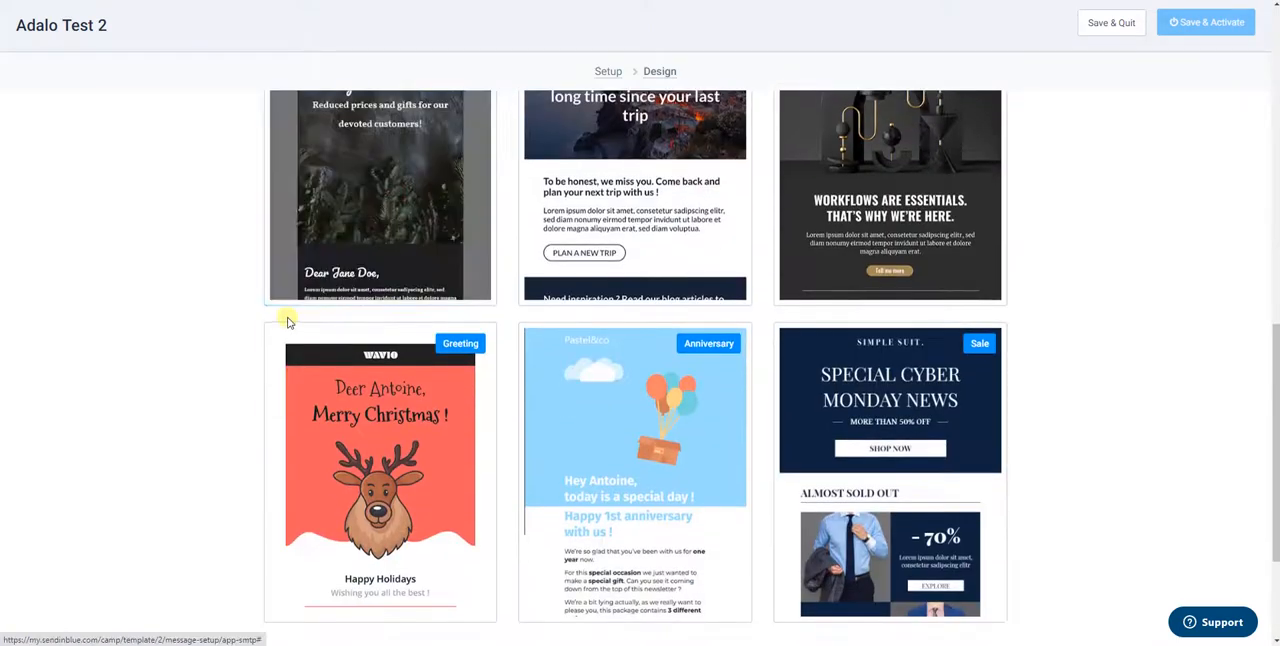
scroll(286, 320, up, 1)
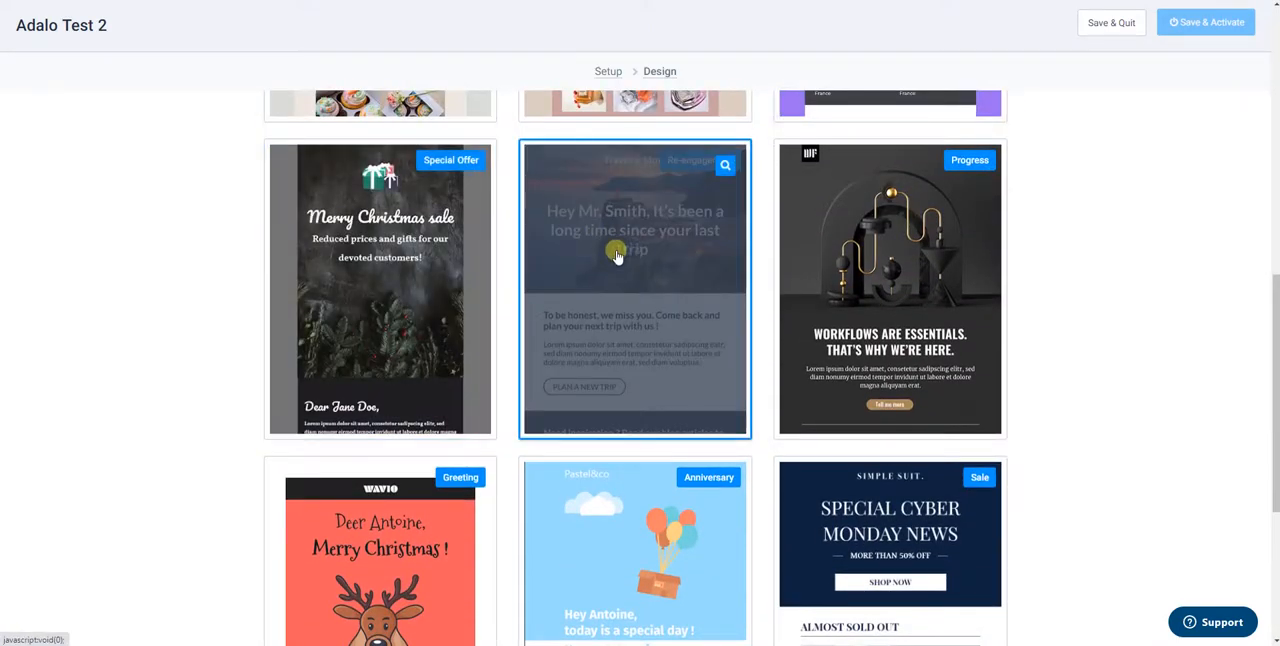
scroll(165, 355, up, 2)
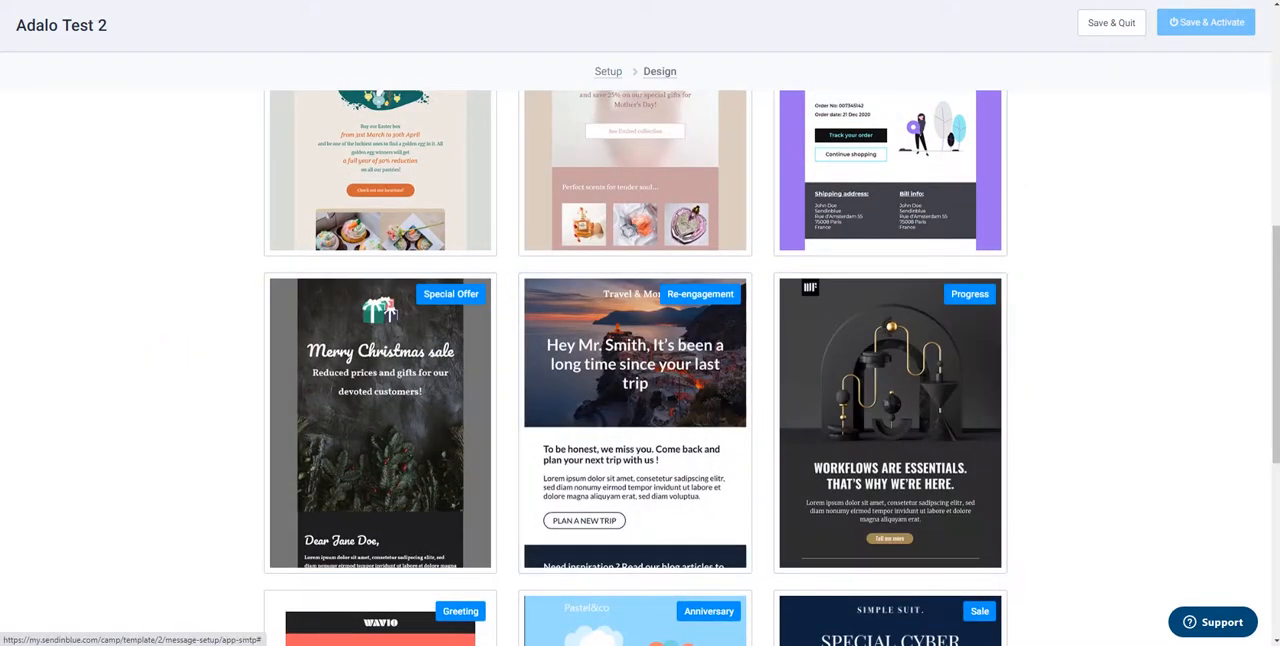
Use the Progress gallery design and replace "WORKFLOWS ARE ESSENTIALS." in its main heading with "Hey {{params.name}}"
click(643, 361)
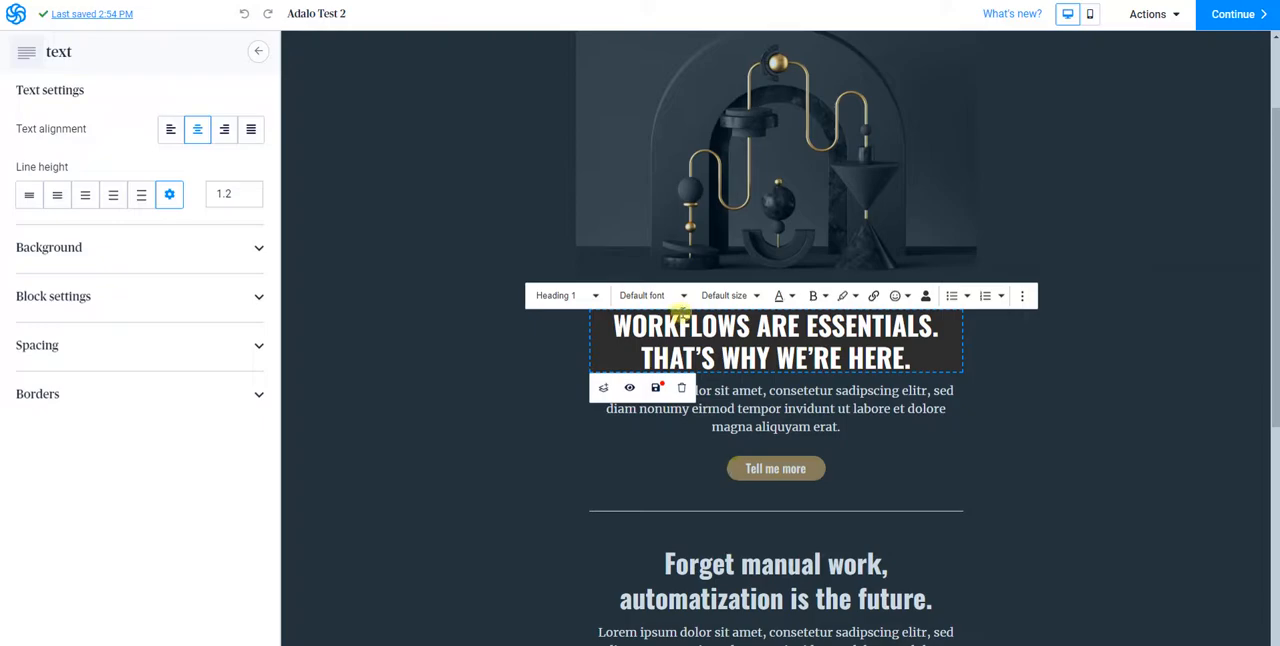
double_click(688, 328)
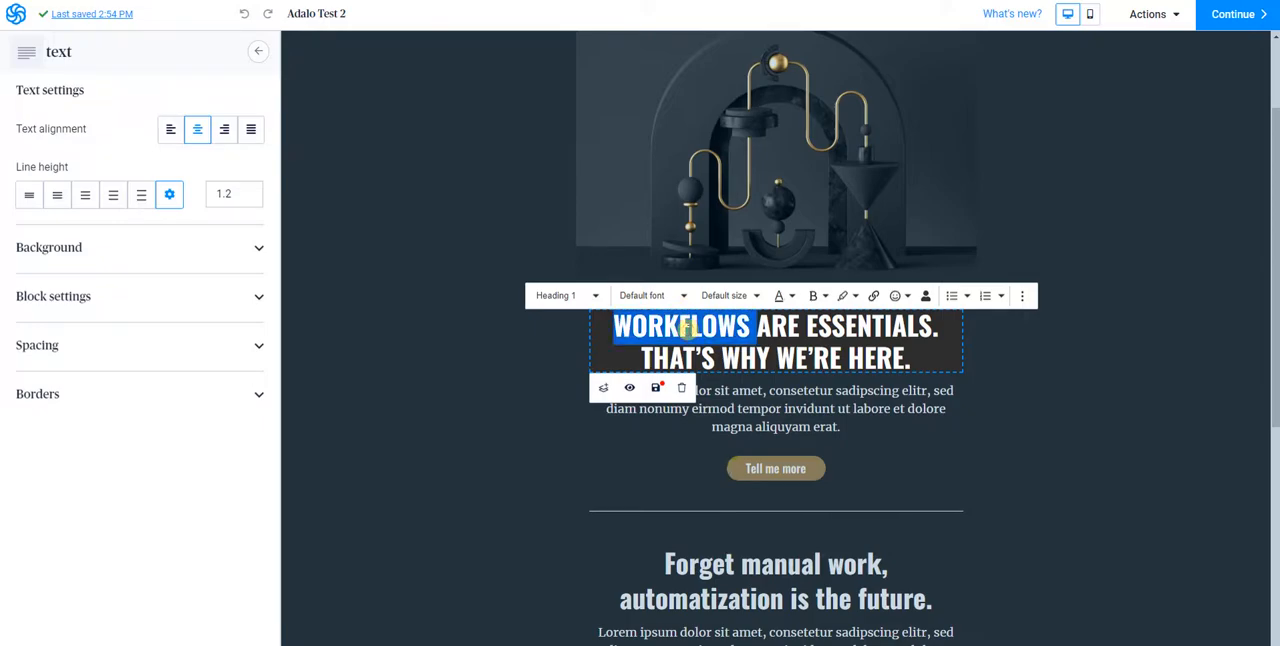
text(Hey)
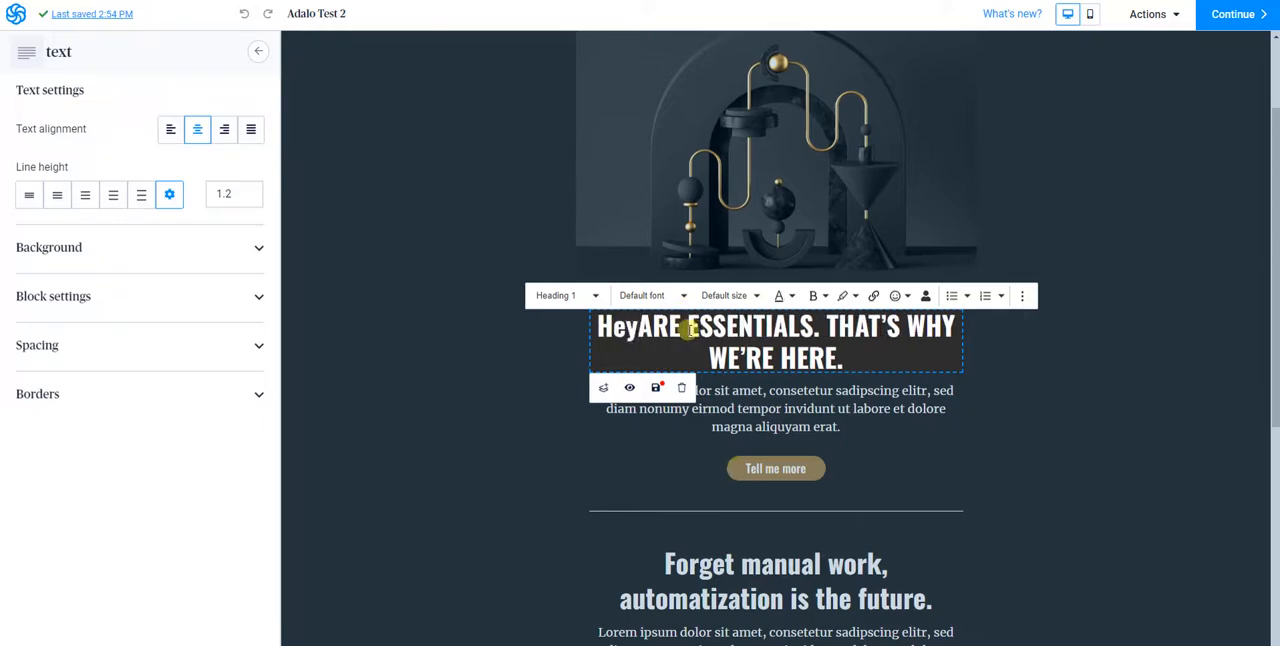
text({{params.name}})
key(Delete)
key(Delete)
key(Delete)
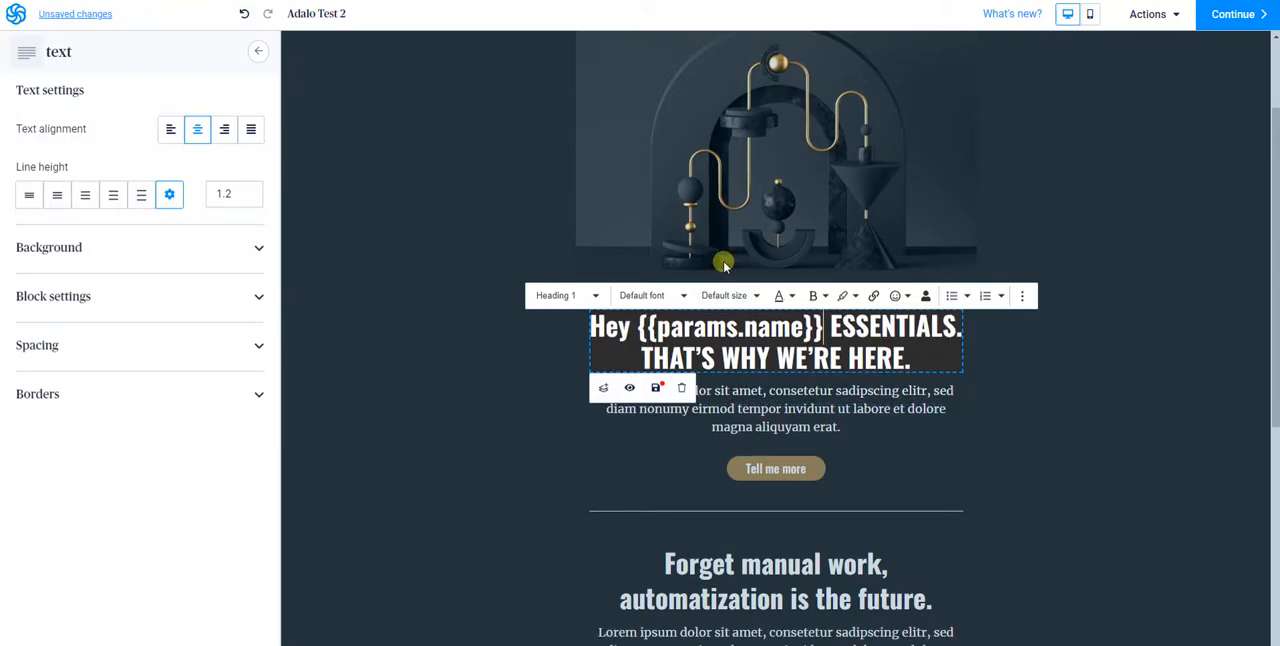
key(Delete)
key(Delete)
key(Delete)
key(Delete)
key(Delete)
key(Delete)
key(Delete)
key(Delete)
key(Delete)
key(Delete)
key(Delete)
key(Delete)
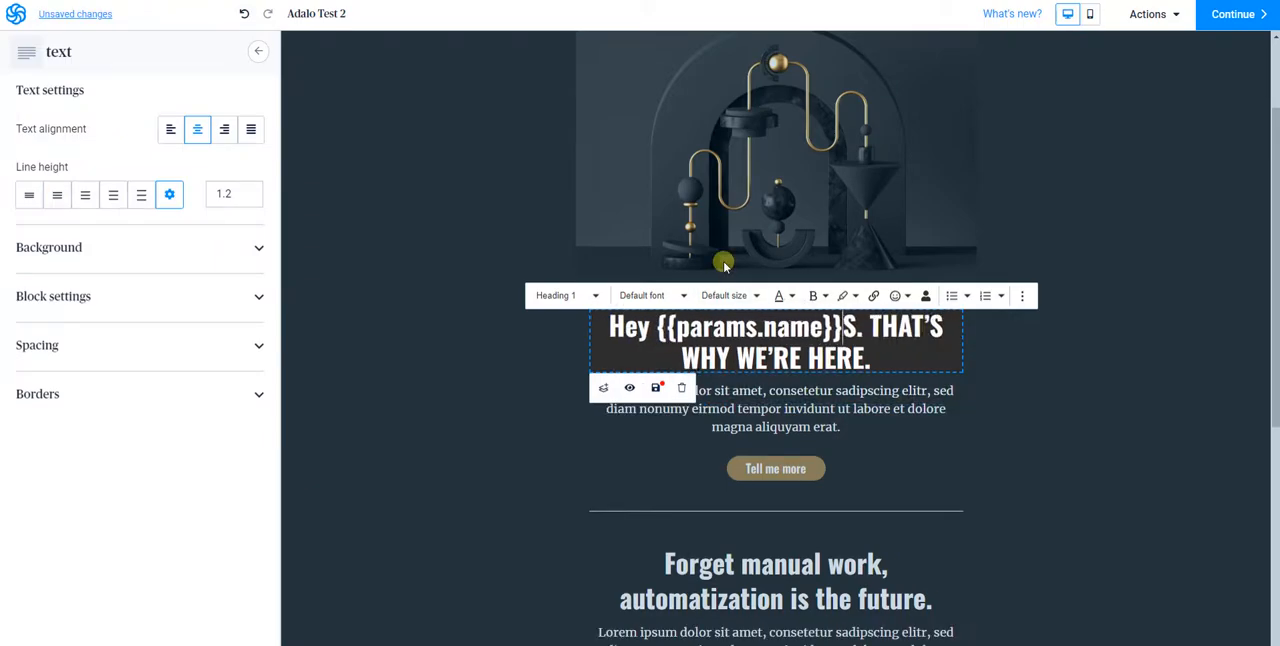
key(Delete)
key(Delete)
Put a period after the name placeholder and extend the main heading's ending to "WE'RE HERE, TUTORIALS."
text(.T)
key(BackSpace)
text(, tu)
key(BackSpace)
key(BackSpace)
text(TU)
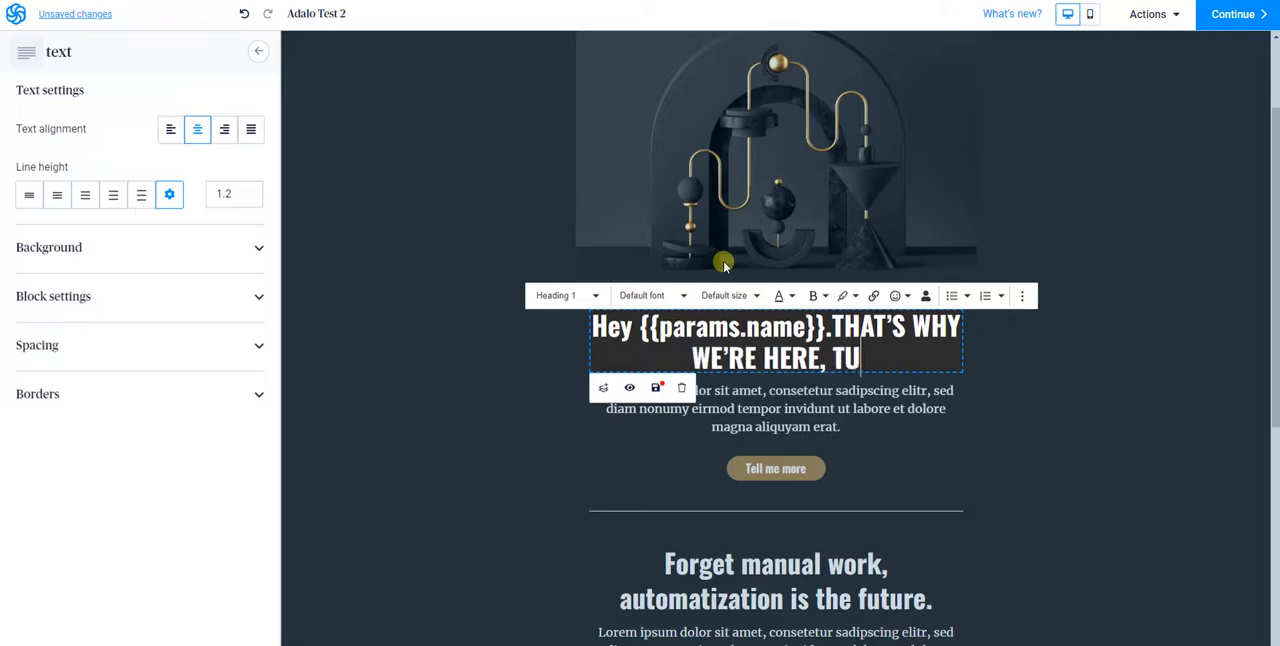
text(TORIALS)
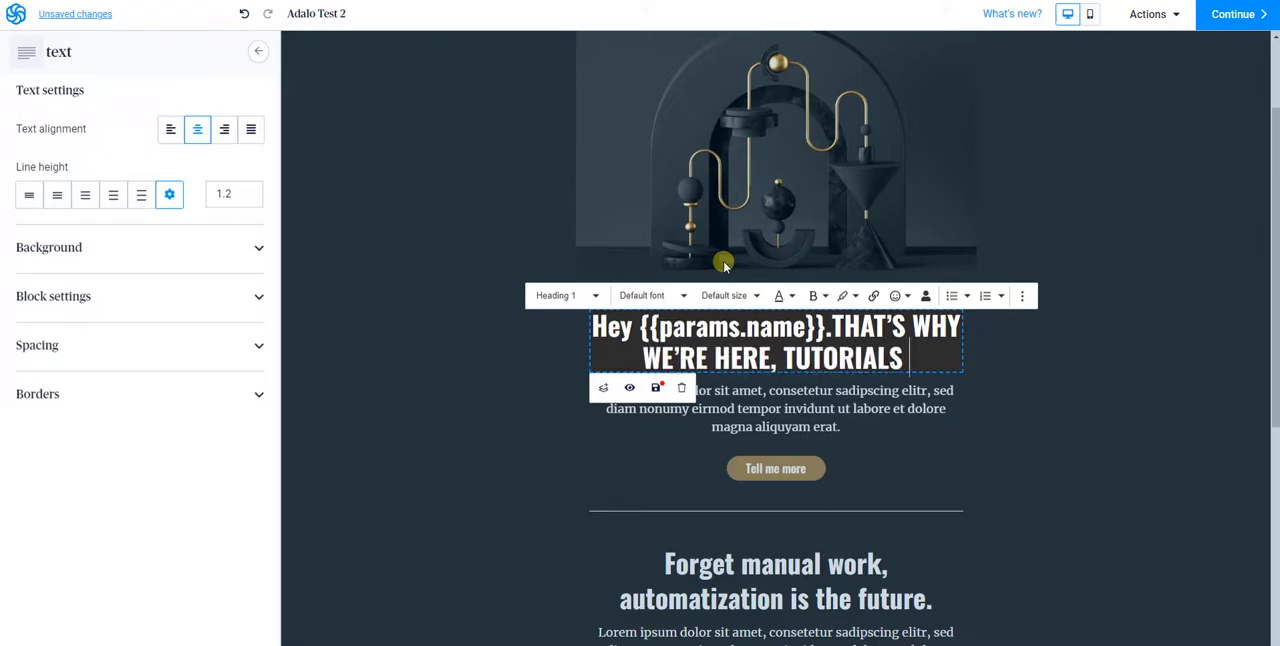
key(BackSpace)
text(.)
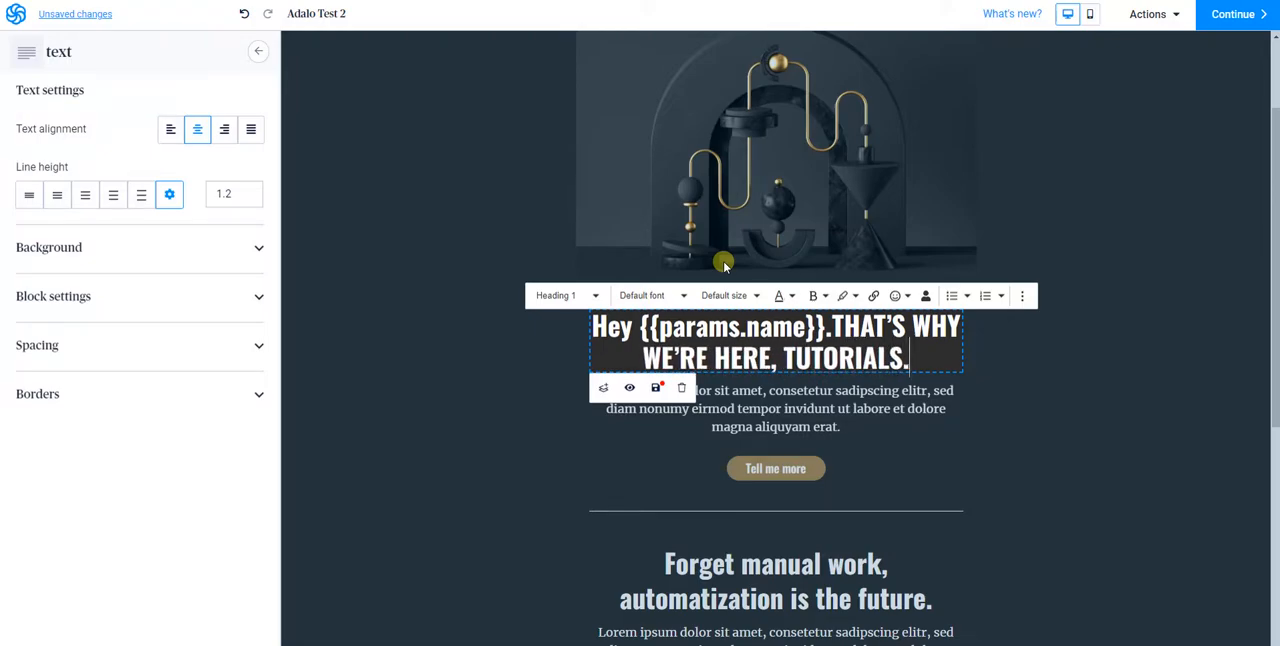
Replace the placeholder paragraph below the main heading with the variable {{params.message}}
double_click(779, 430)
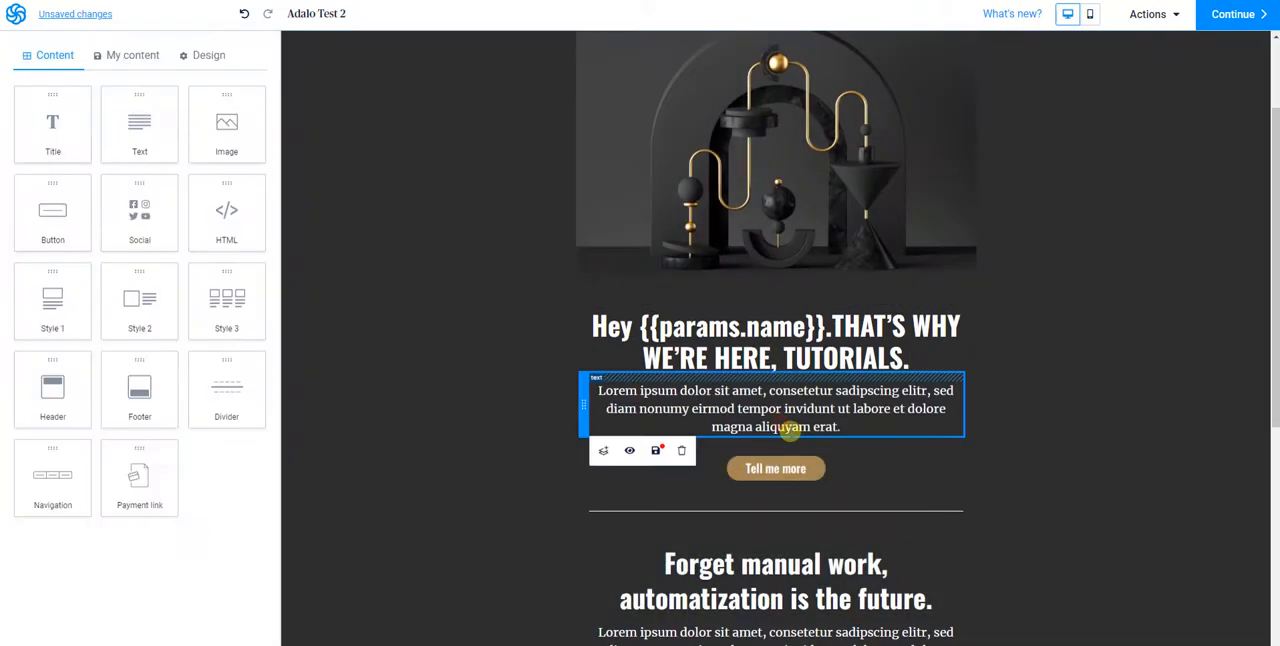
triple_click(789, 426)
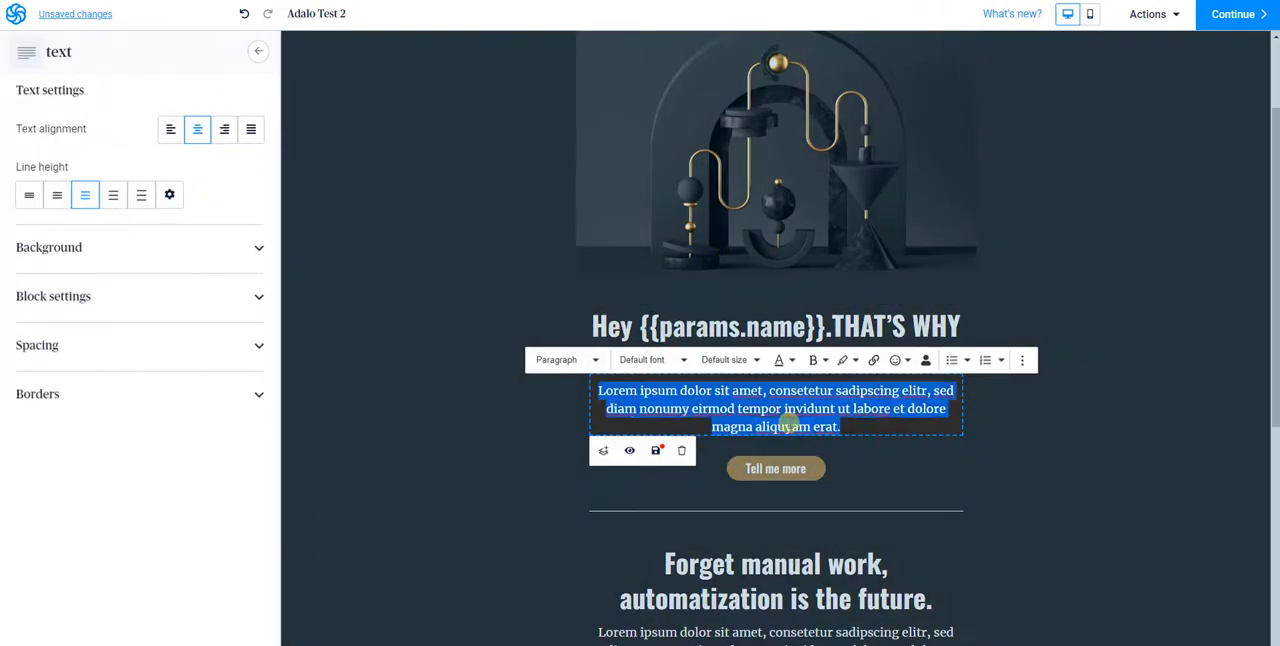
text({{params.name}})
click(818, 389)
key(BackSpace)
key(BackSpace)
key(BackSpace)
key(BackSpace)
text(message)
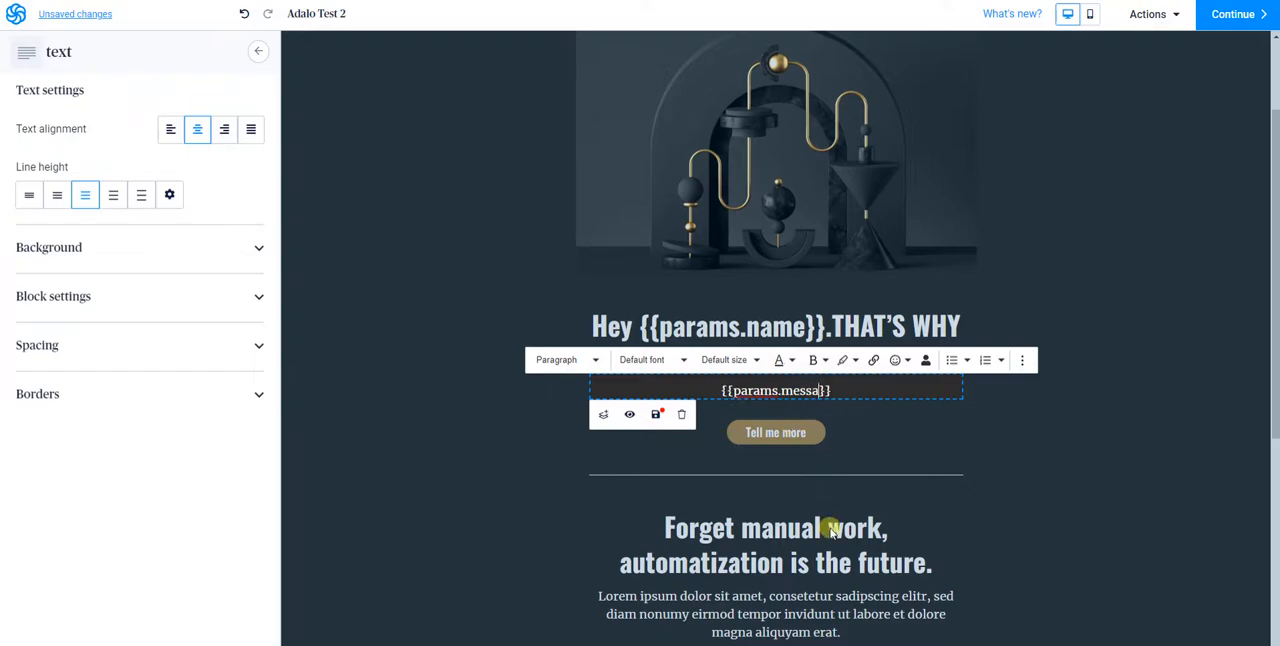
click(954, 451)
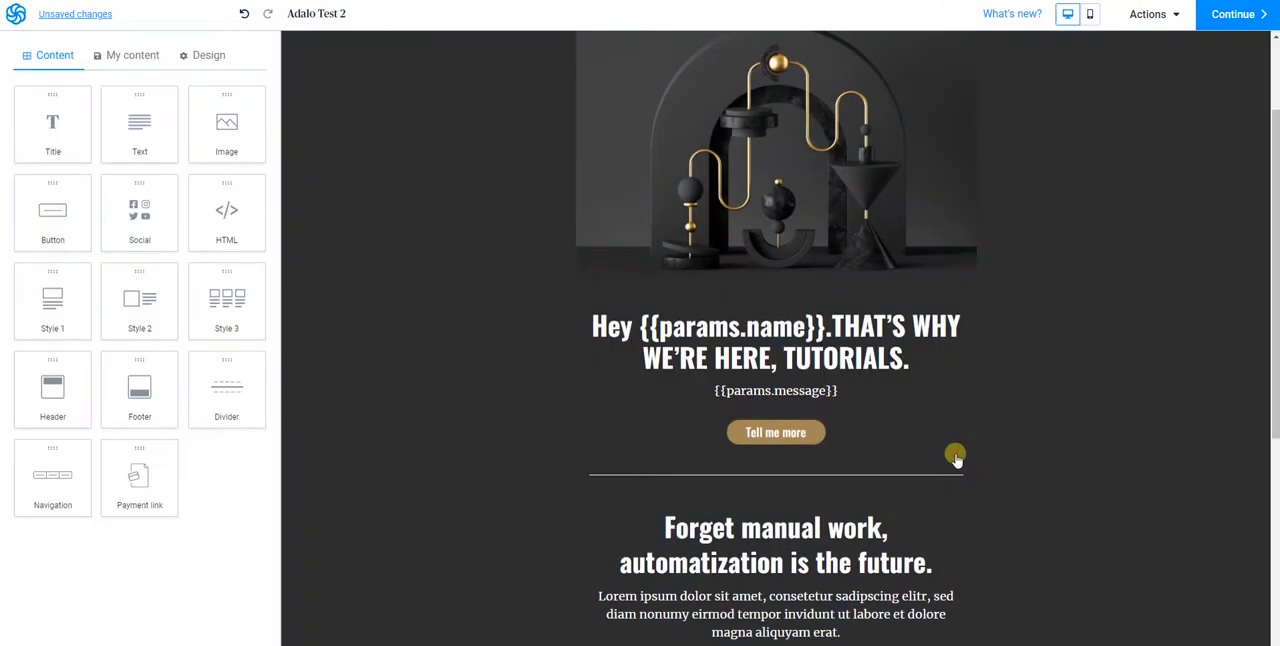
Replace the "Forget manual work, automatization is the future." heading with "Email sent to: {{params.email}}"
scroll(594, 432, down, 1)
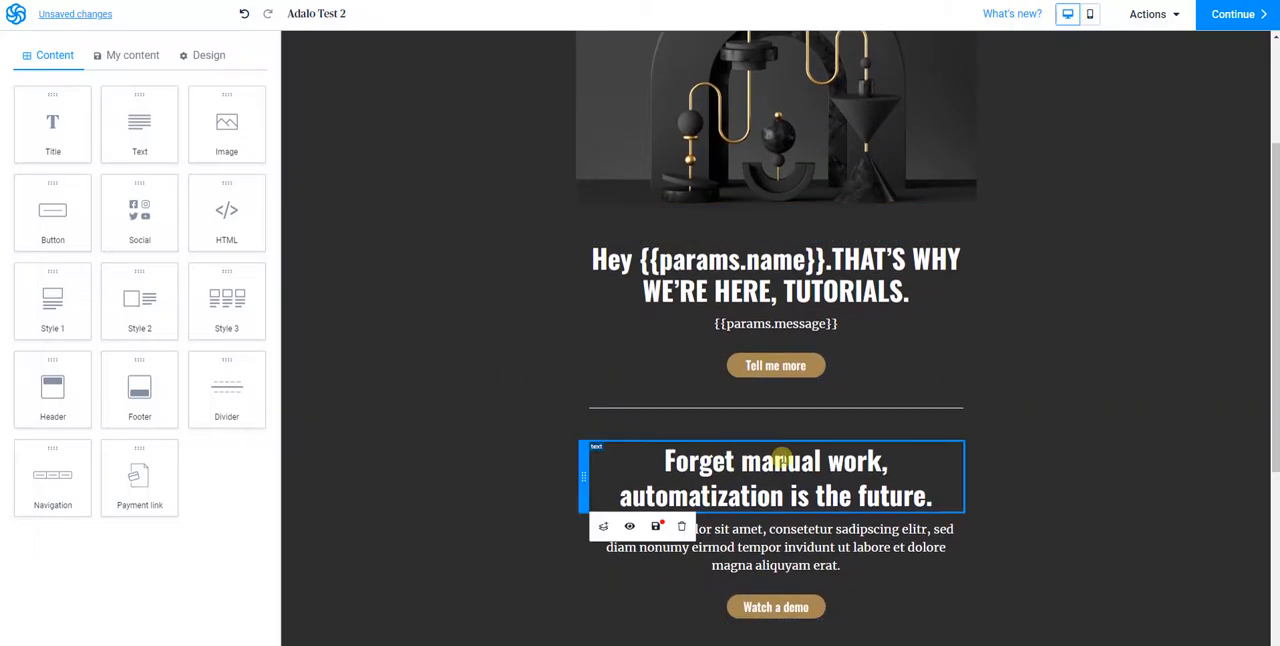
click(778, 460)
key(BackSpace)
text(Email)
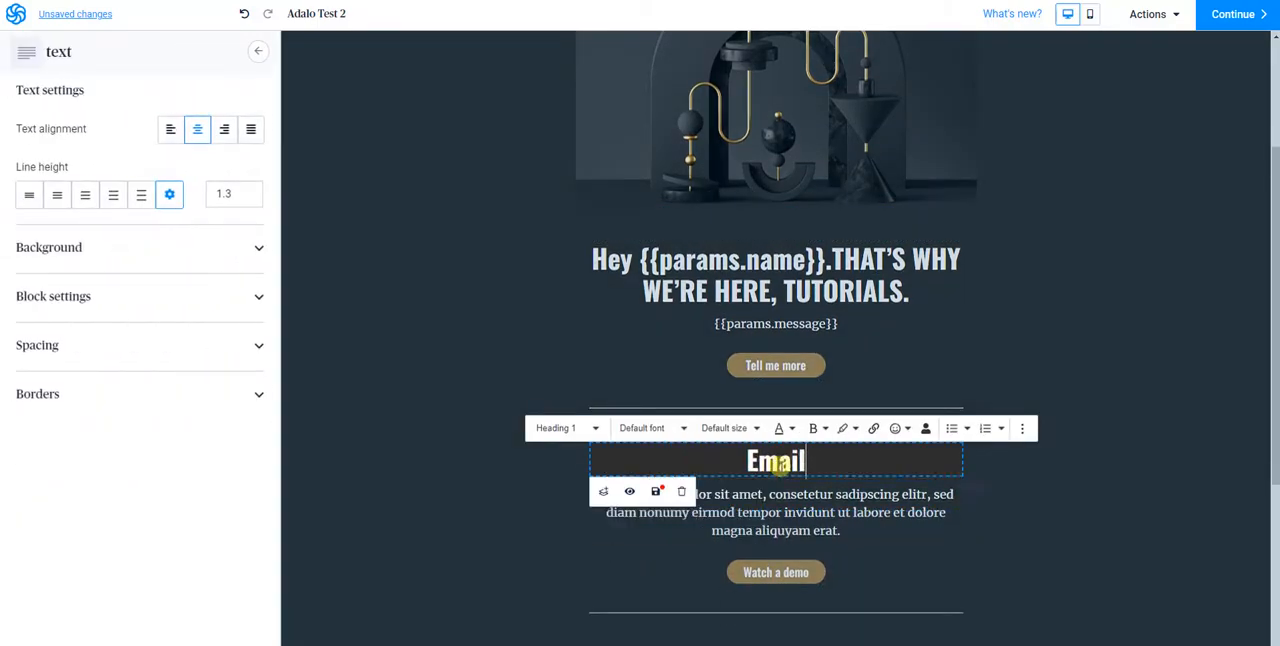
text( sent to:)
text({{params.name}})
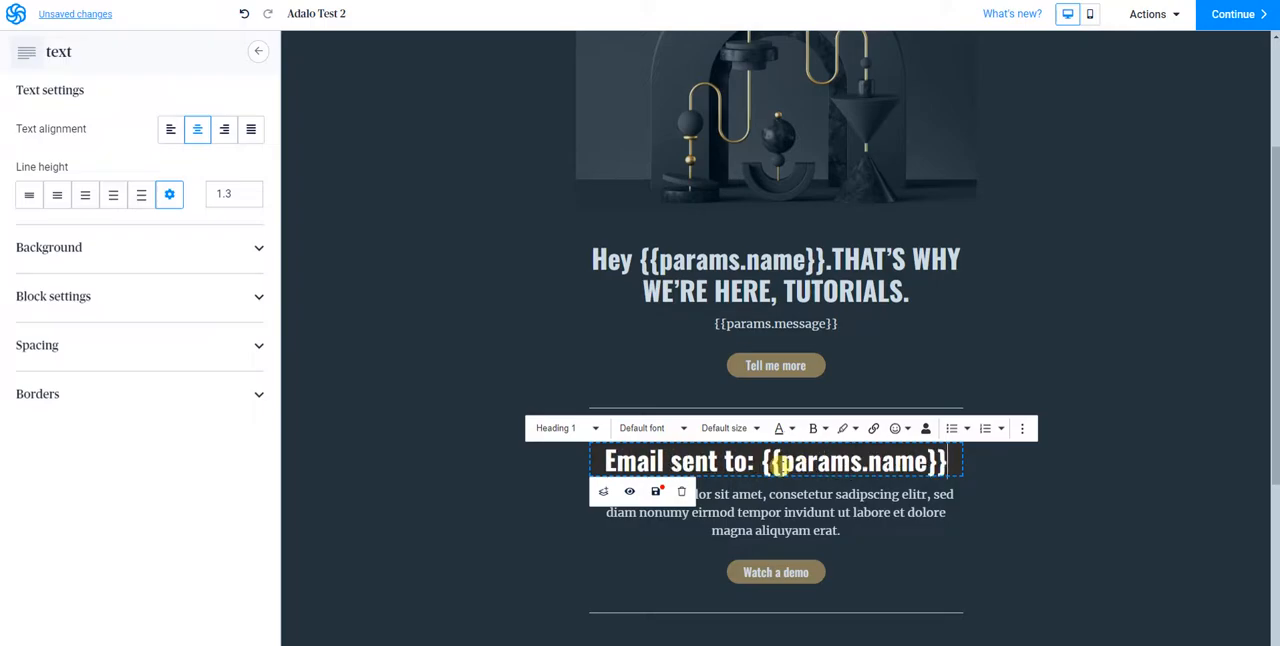
double_click(908, 461)
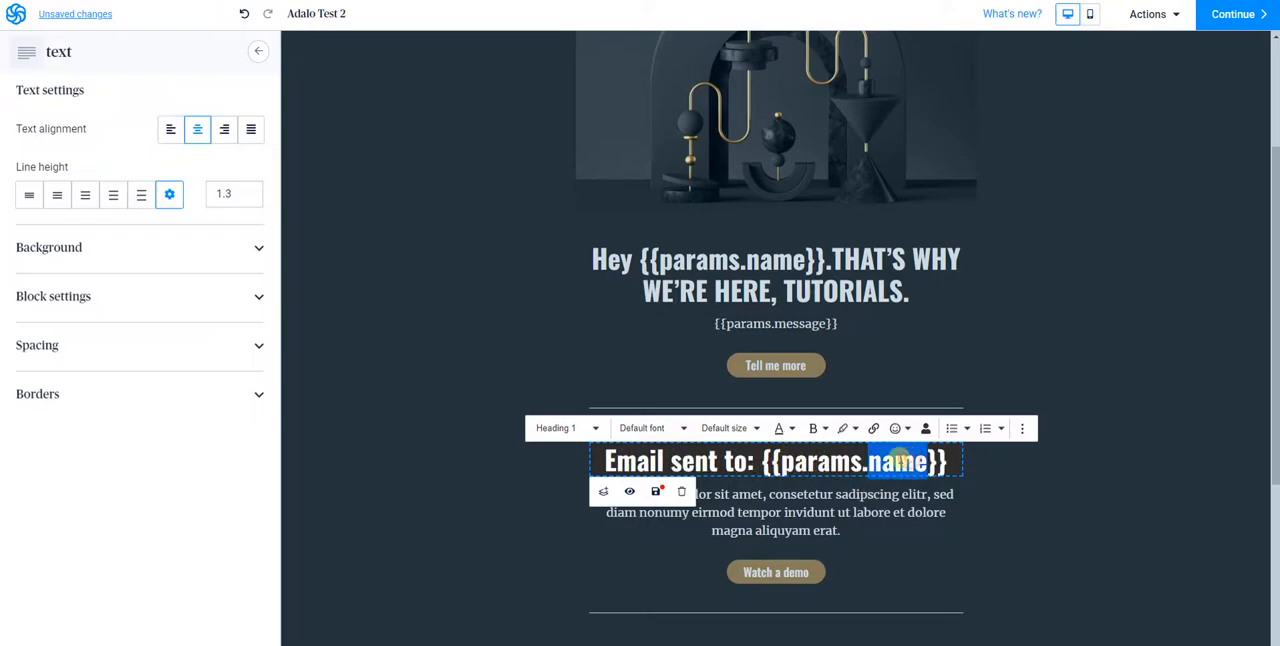
text(email)
click(1086, 337)
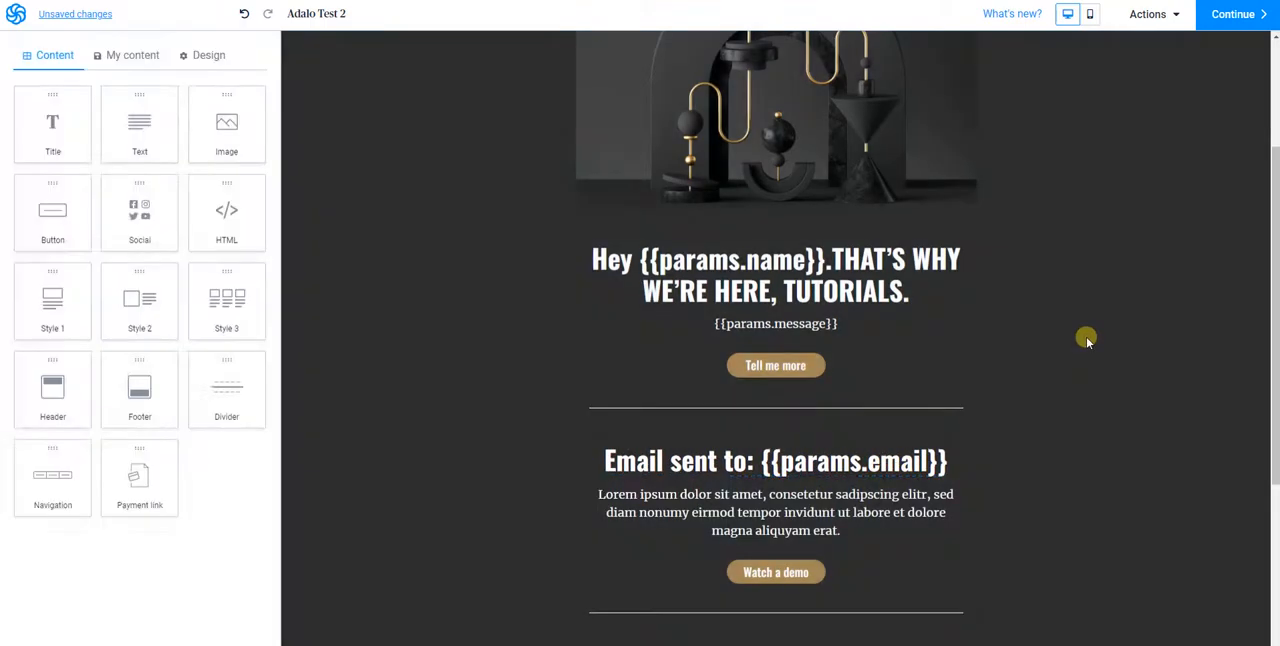
Delete the "Watch a demo" button from the second section
click(776, 572)
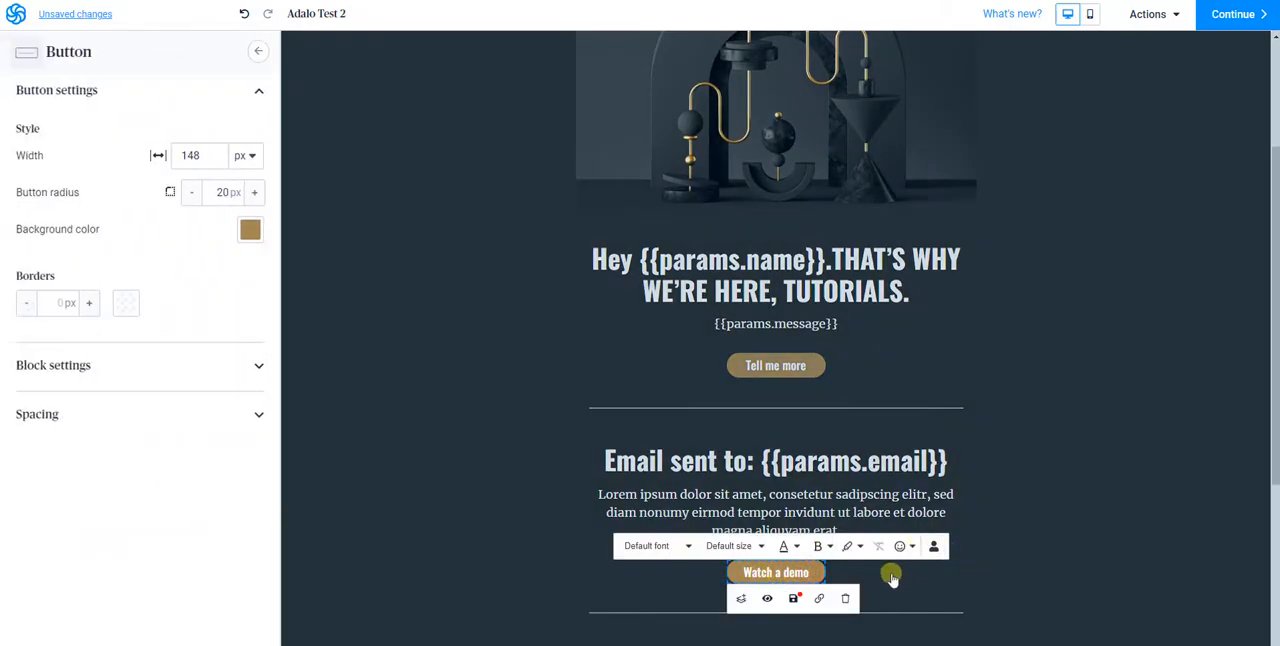
click(845, 598)
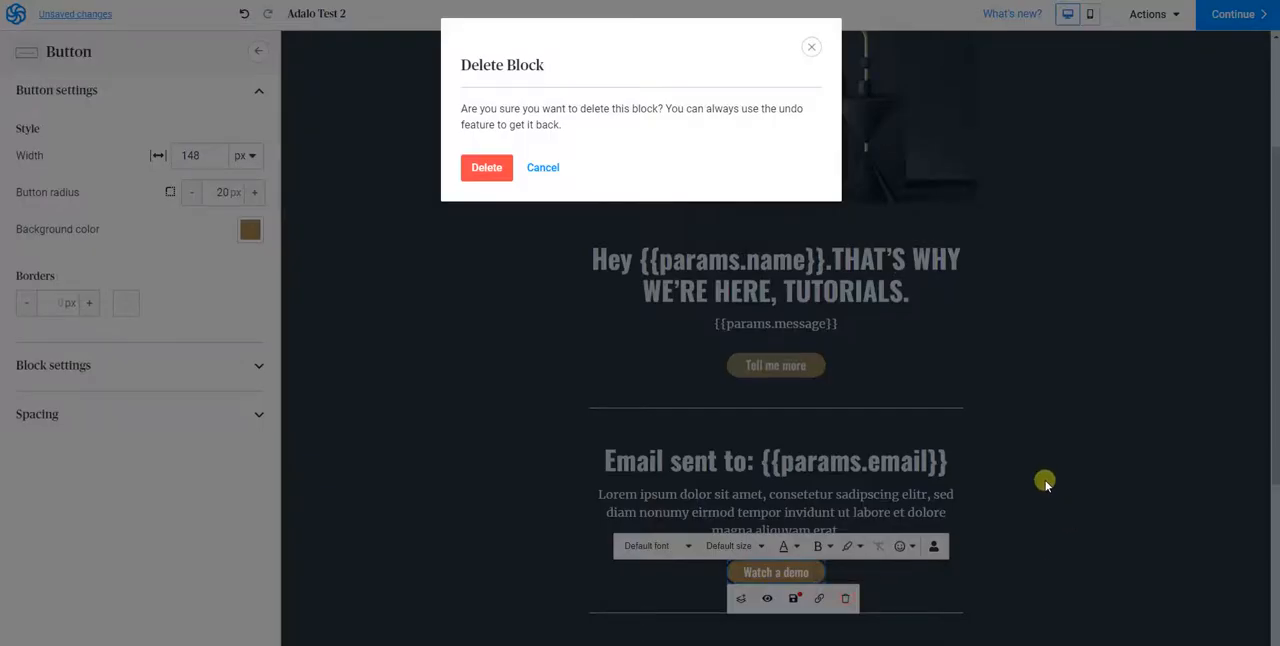
click(486, 168)
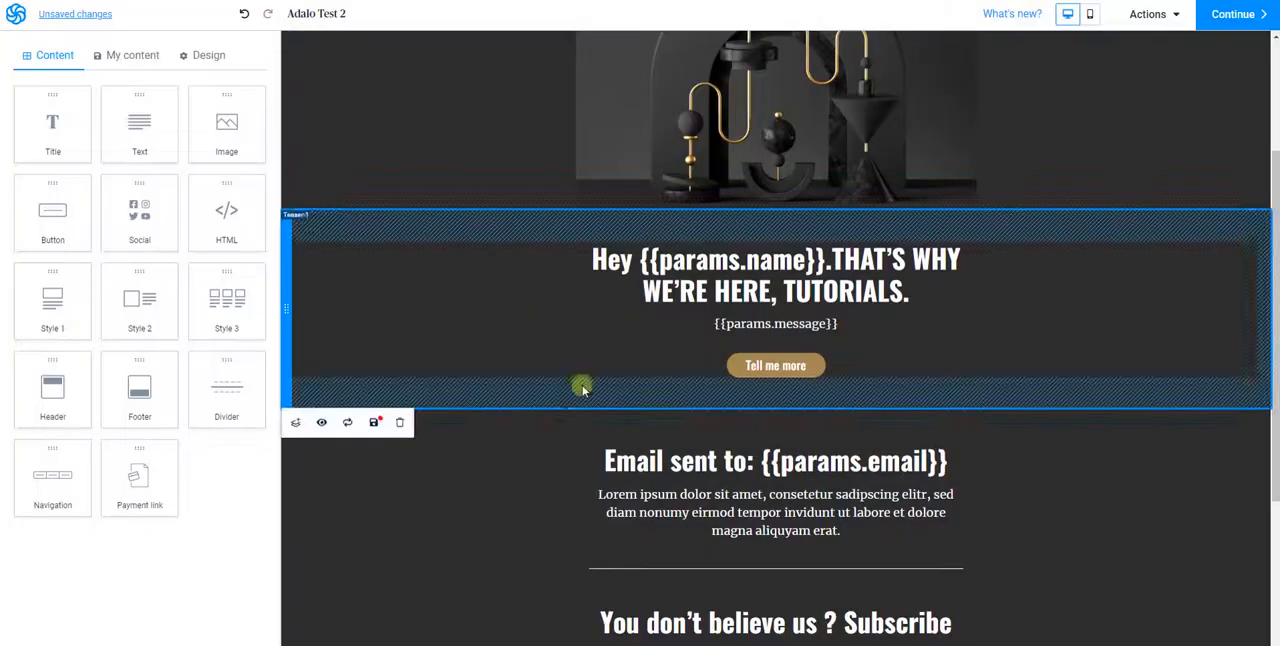
Delete the "You don't believe us ? Subscribe to get 2 weeks for free." heading and the paragraph below it
scroll(590, 495, down, 1)
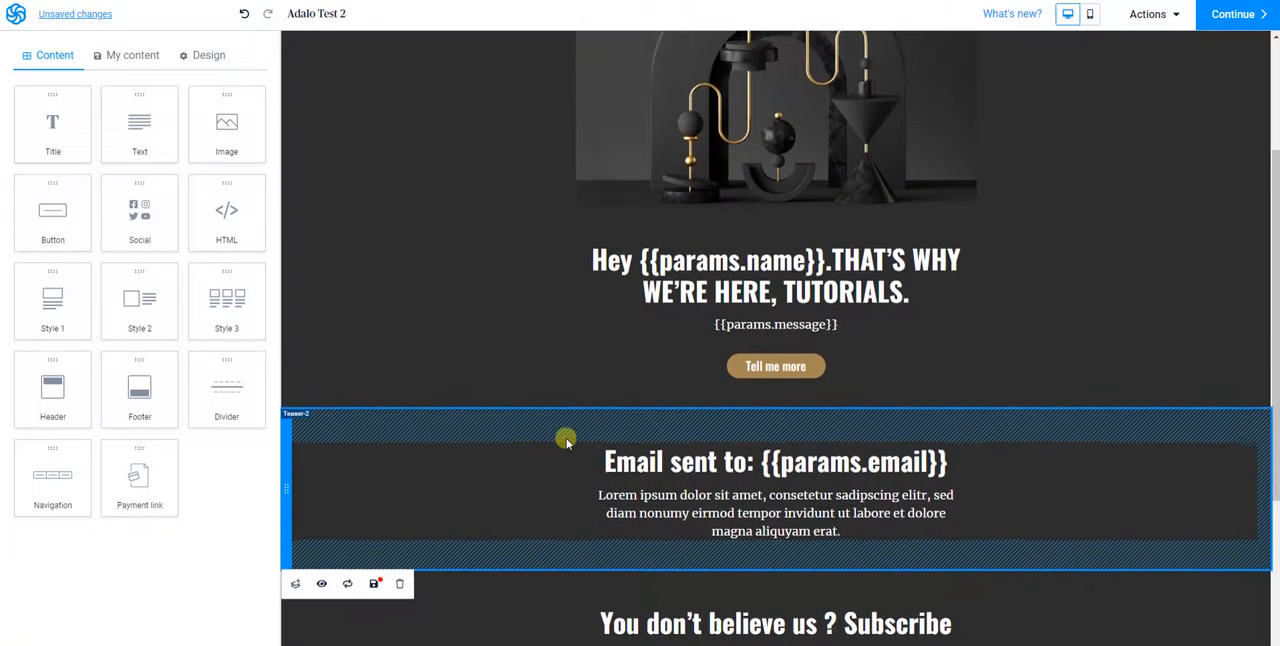
scroll(566, 437, down, 5)
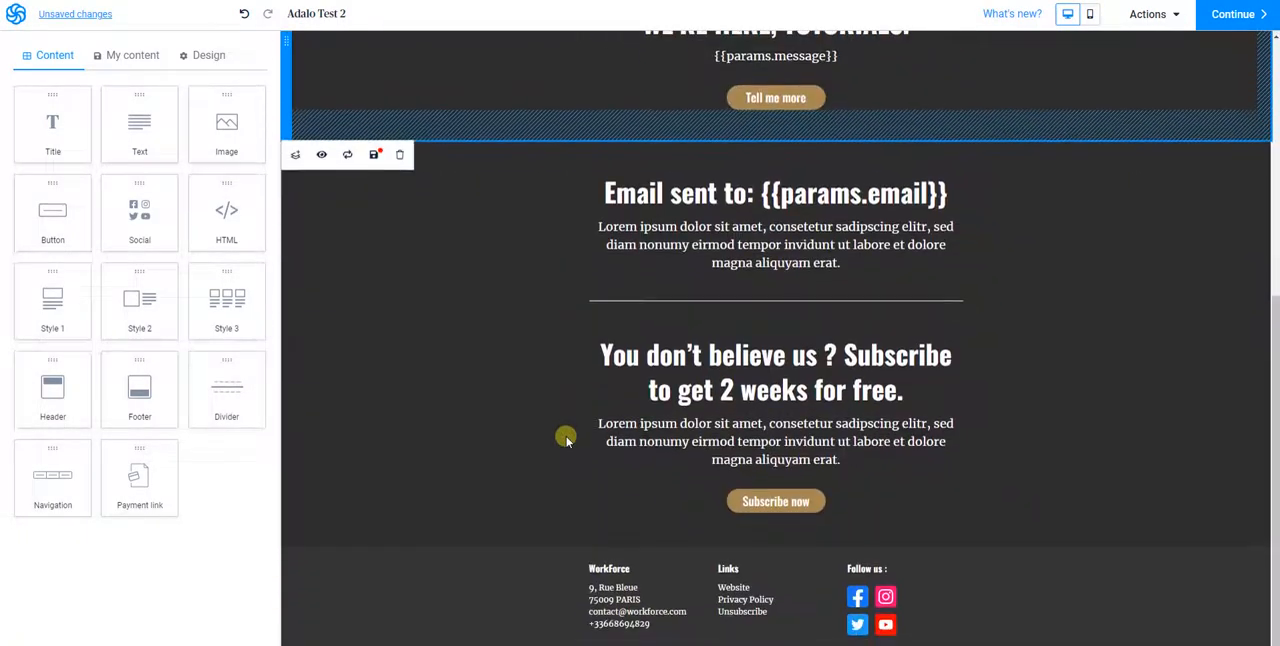
click(681, 420)
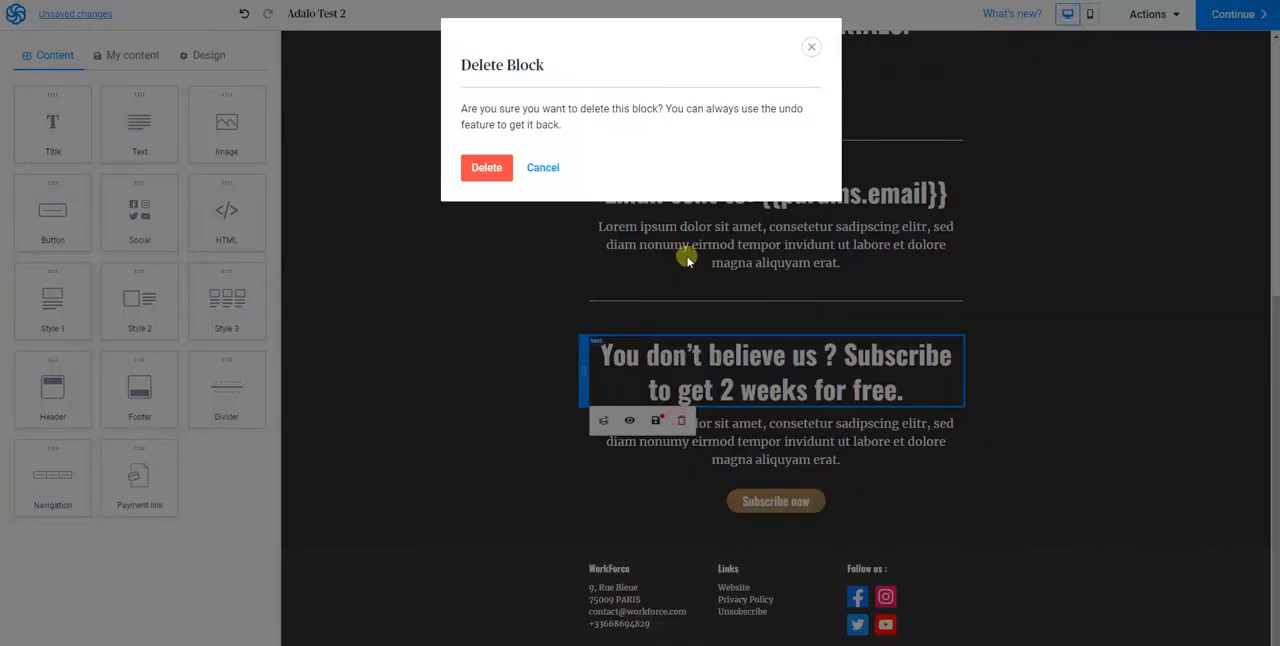
click(486, 167)
click(716, 398)
click(683, 445)
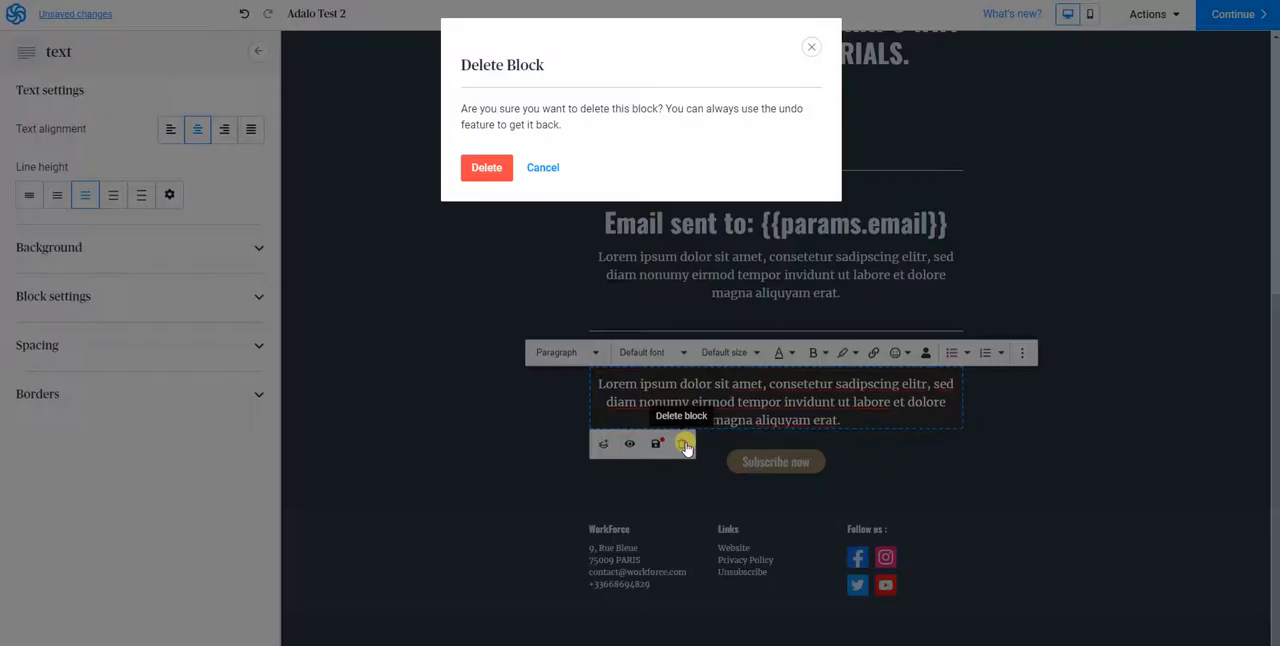
click(506, 170)
Delete the "Subscribe now" button above the footer
click(770, 461)
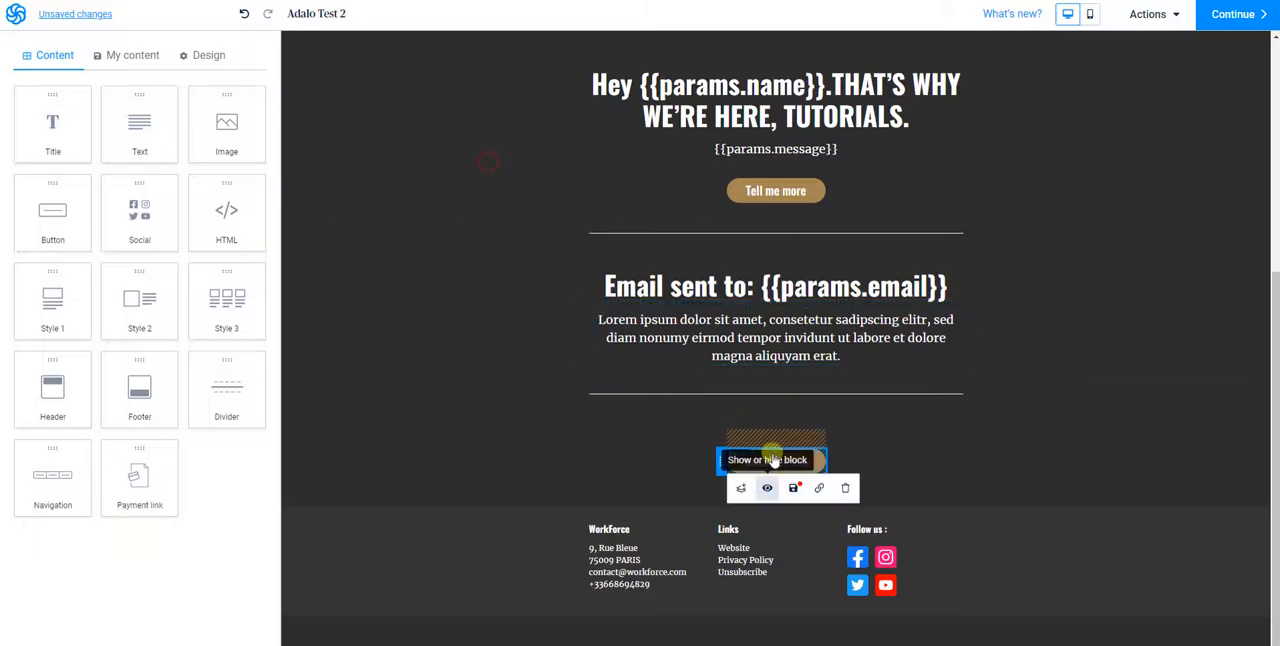
click(845, 488)
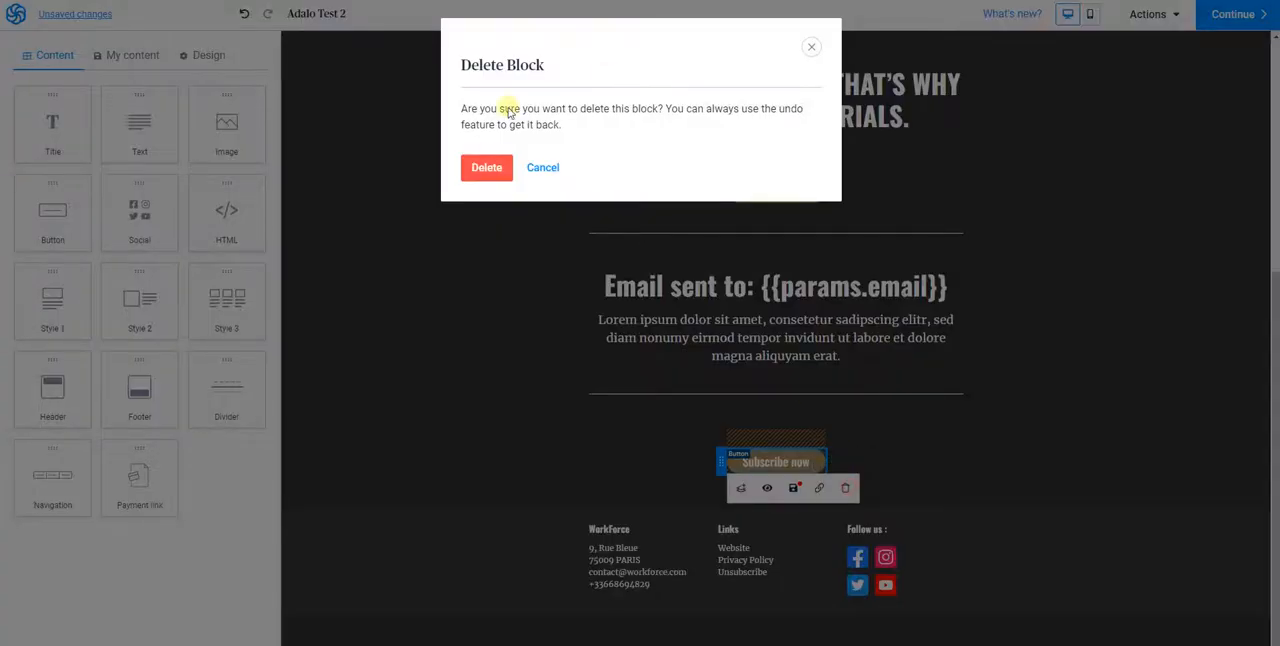
click(486, 167)
Delete the placeholder paragraph under the "Email sent to: {{params.email}}" heading
click(777, 434)
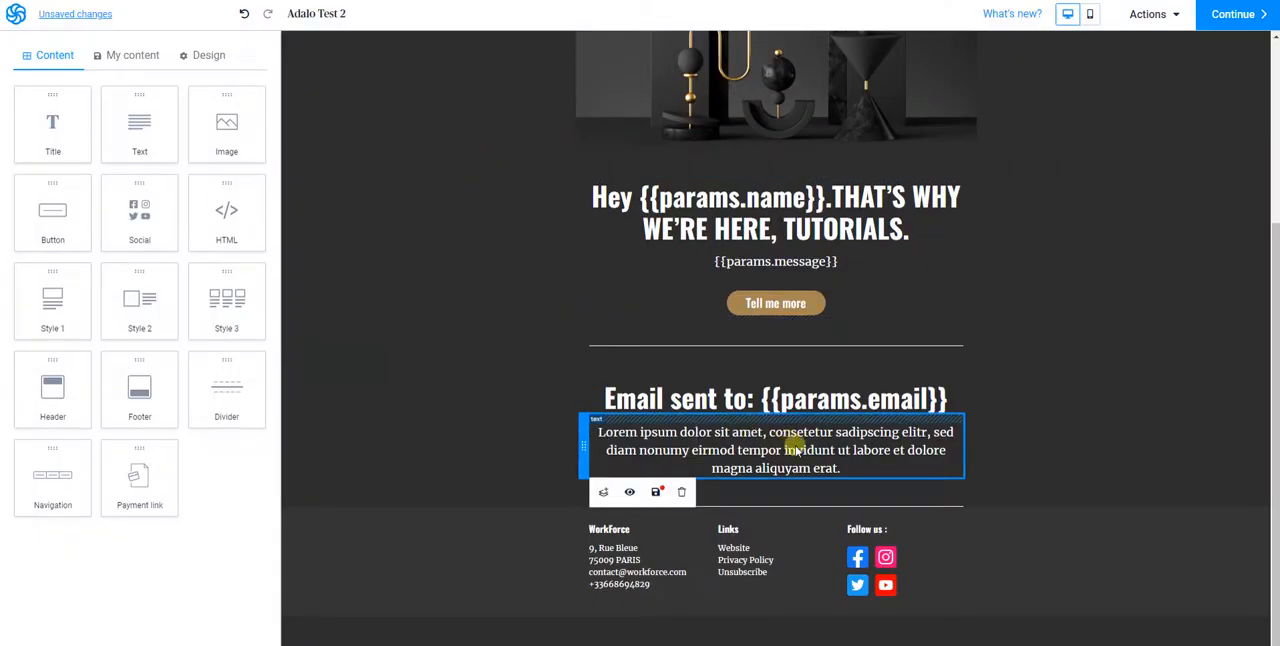
click(797, 452)
click(681, 492)
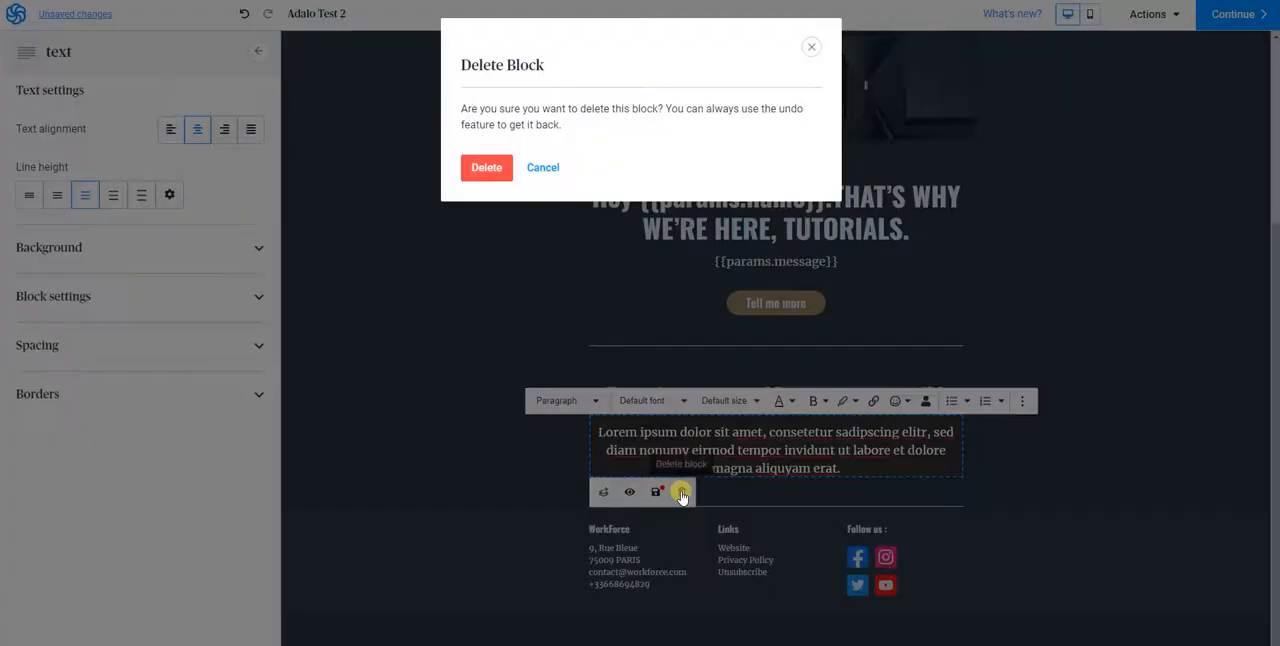
click(486, 167)
Check the edited layout, finish the design and review the whole email in the template's preview
scroll(1030, 350, up, 1)
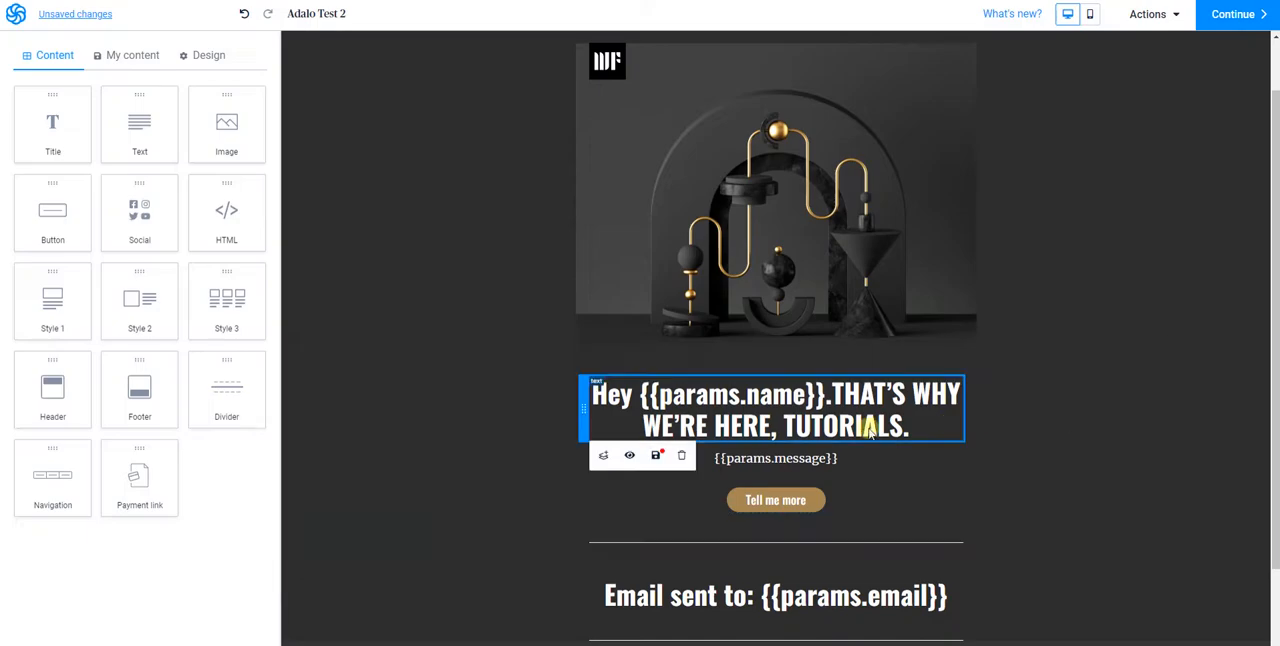
scroll(771, 414, down, 2)
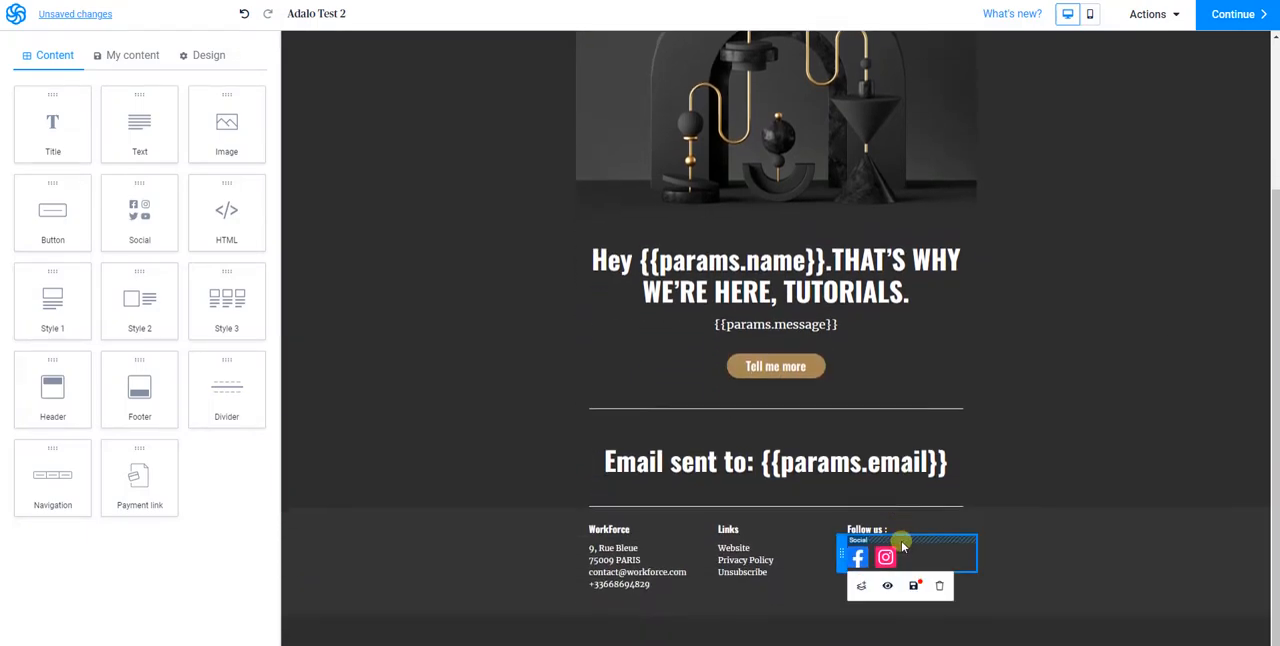
scroll(1101, 480, up, 3)
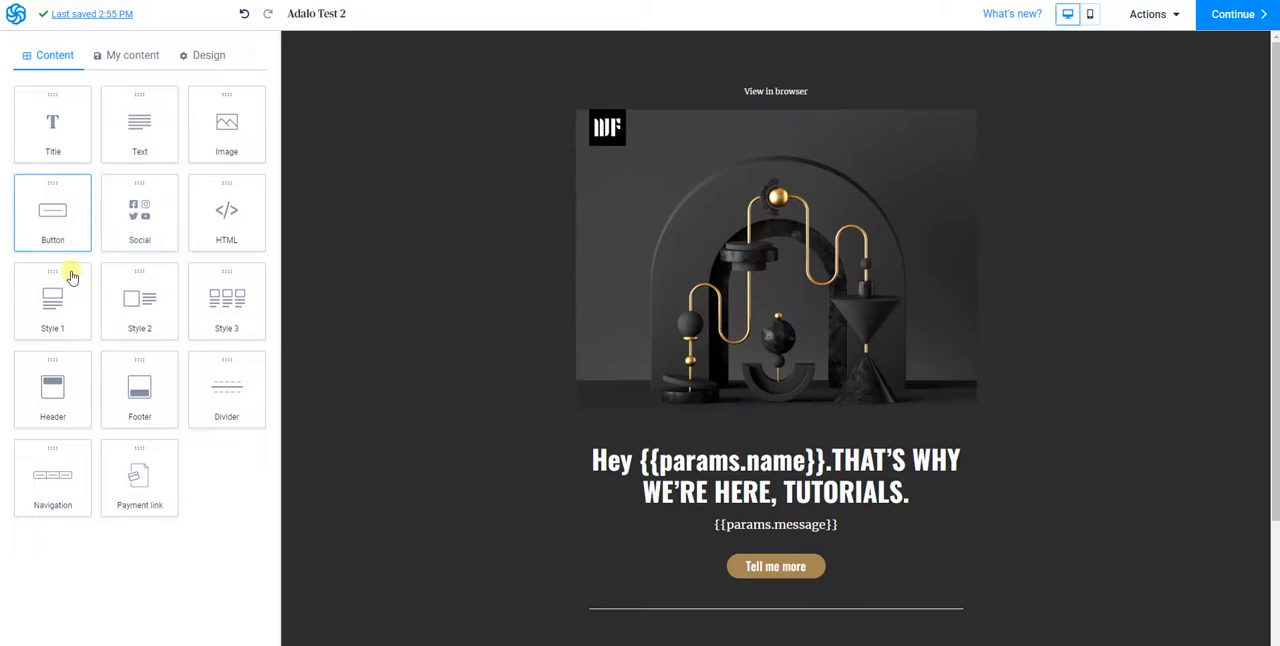
click(1210, 18)
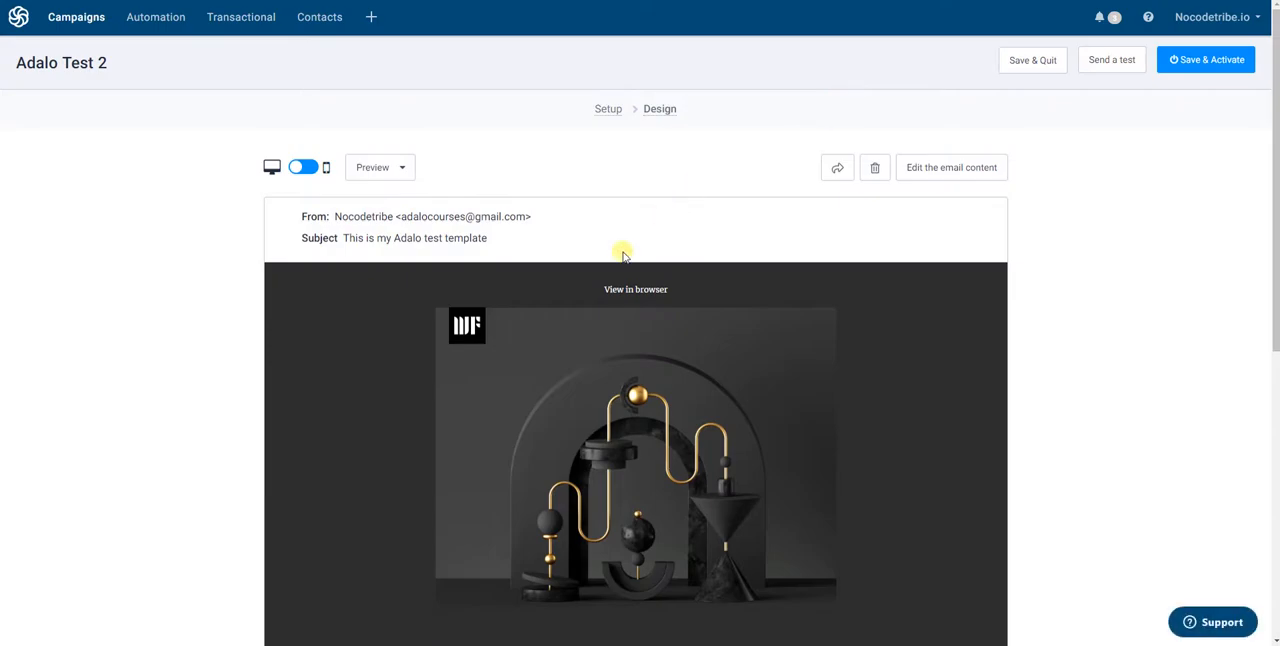
scroll(545, 383, down, 4)
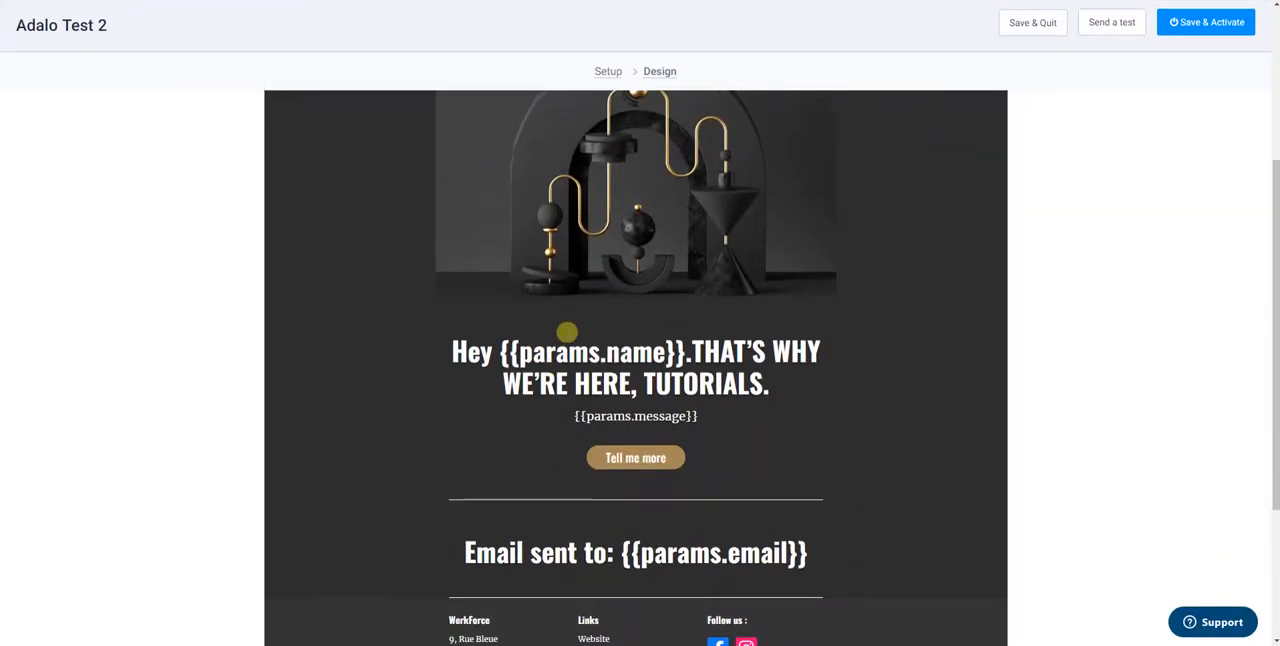
scroll(683, 462, down, 2)
scroll(680, 423, up, 4)
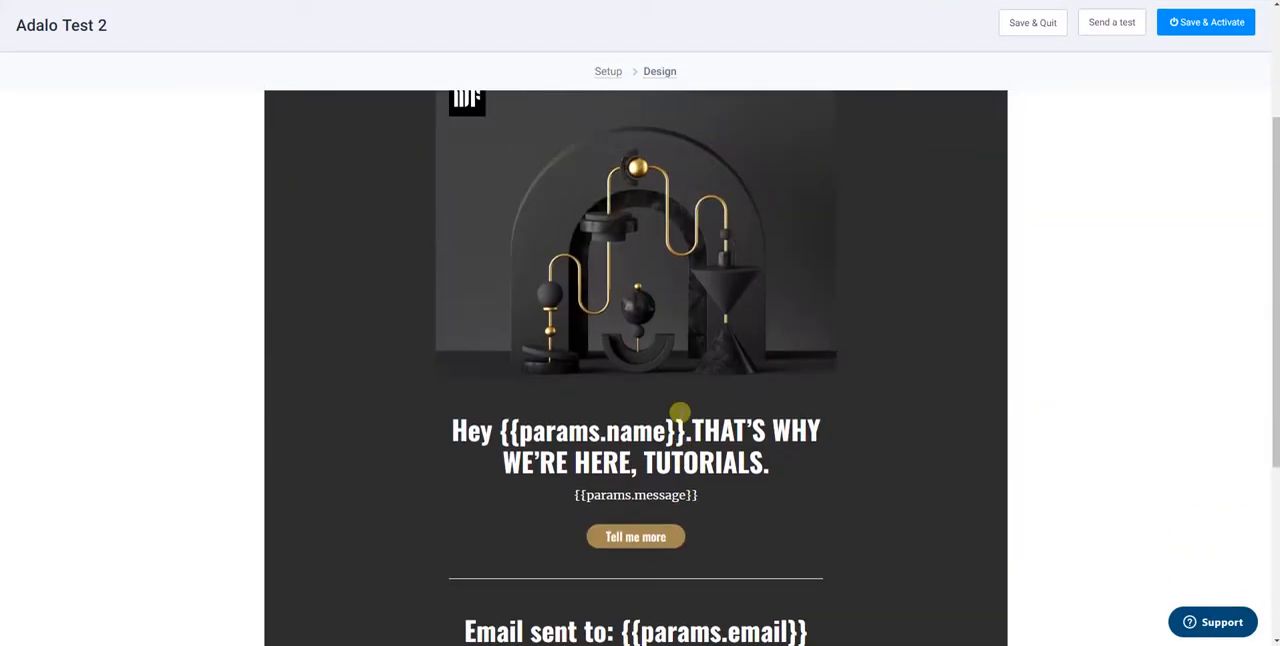
scroll(679, 411, up, 3)
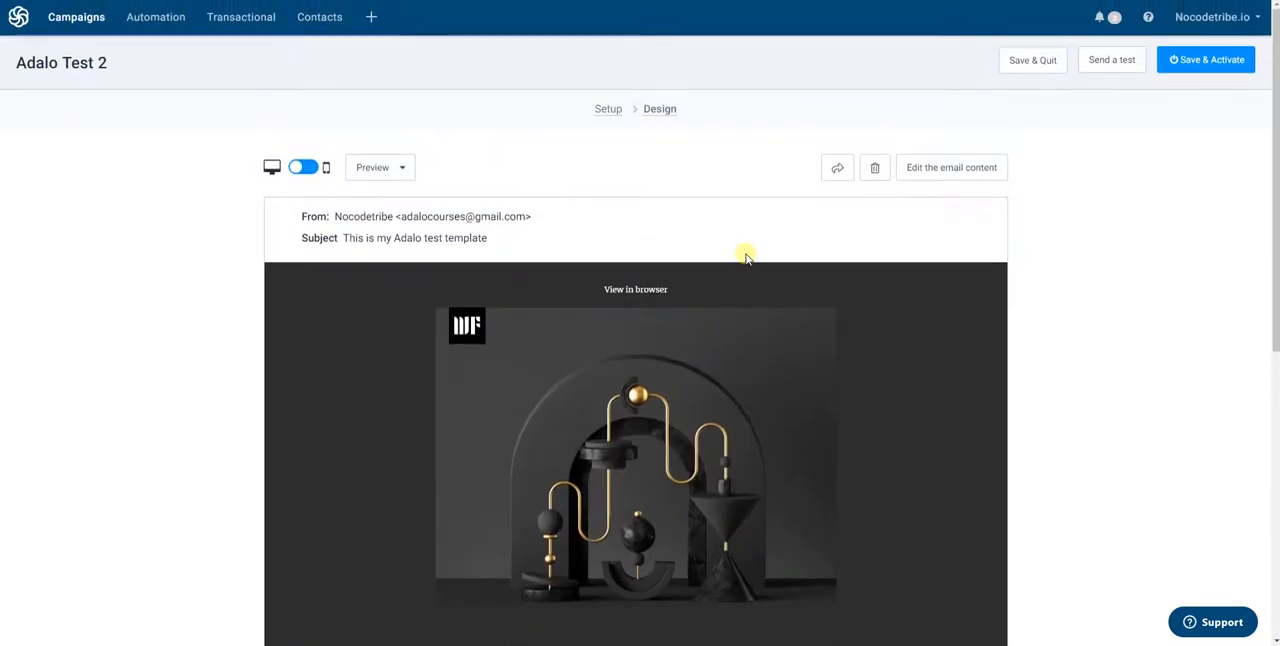
Save and activate the Adalo Test 2 template and exit to the email templates list
click(1215, 66)
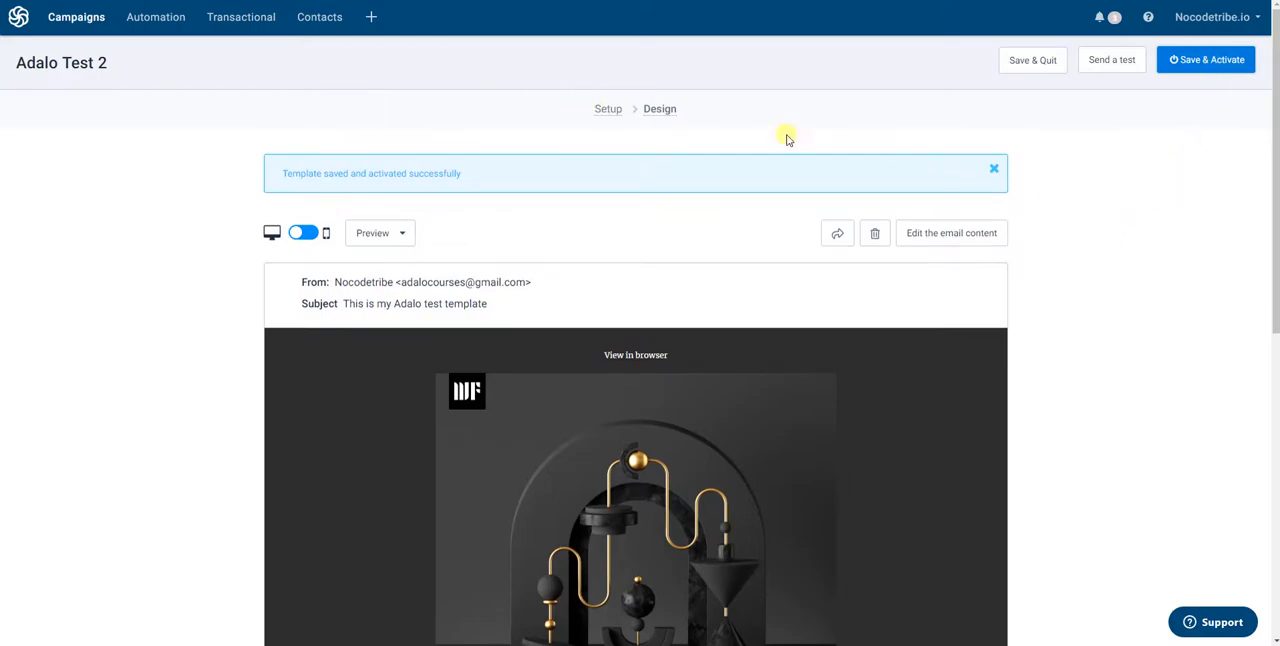
click(1036, 61)
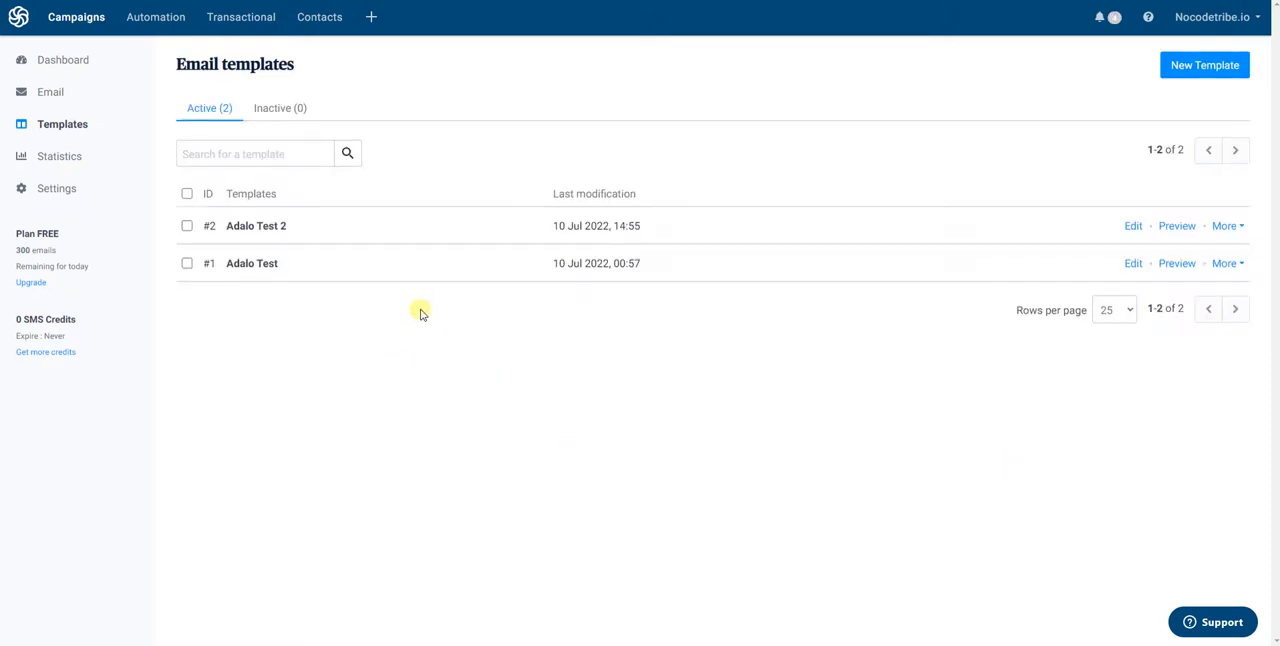
Preview the Adalo Test 2 template in its desktop and mobile versions, checking the name, message and email parameters, and return to the list
click(1181, 226)
scroll(740, 306, down, 5)
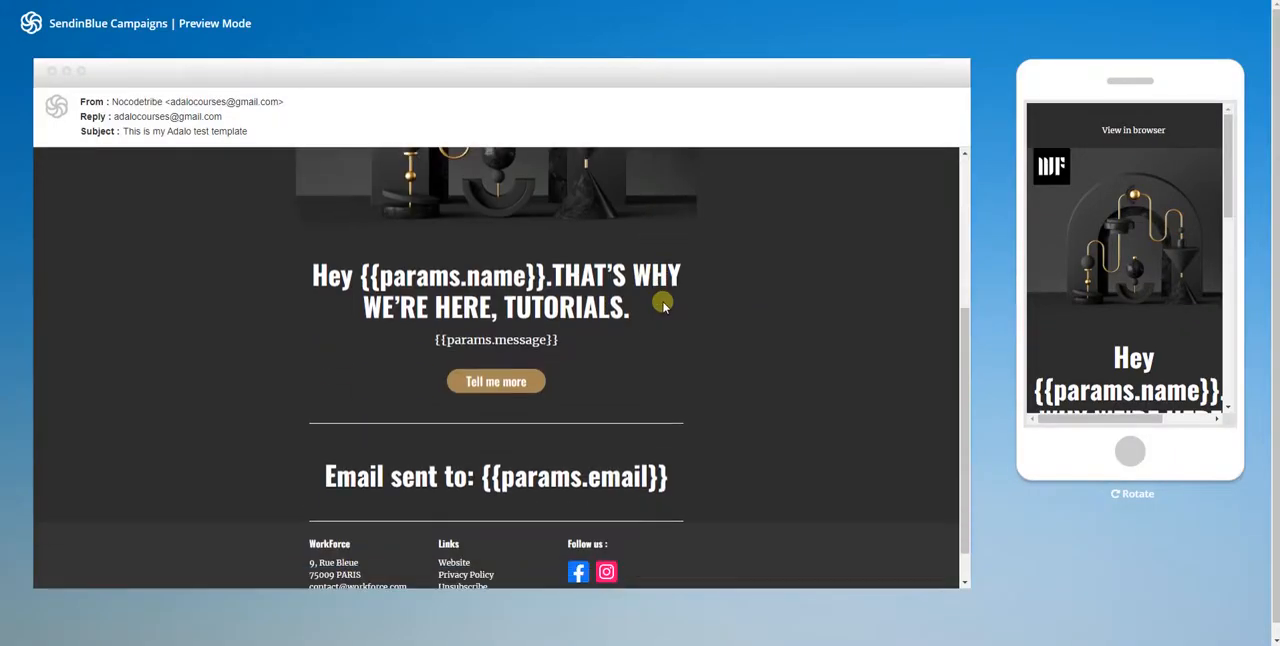
scroll(652, 308, up, 5)
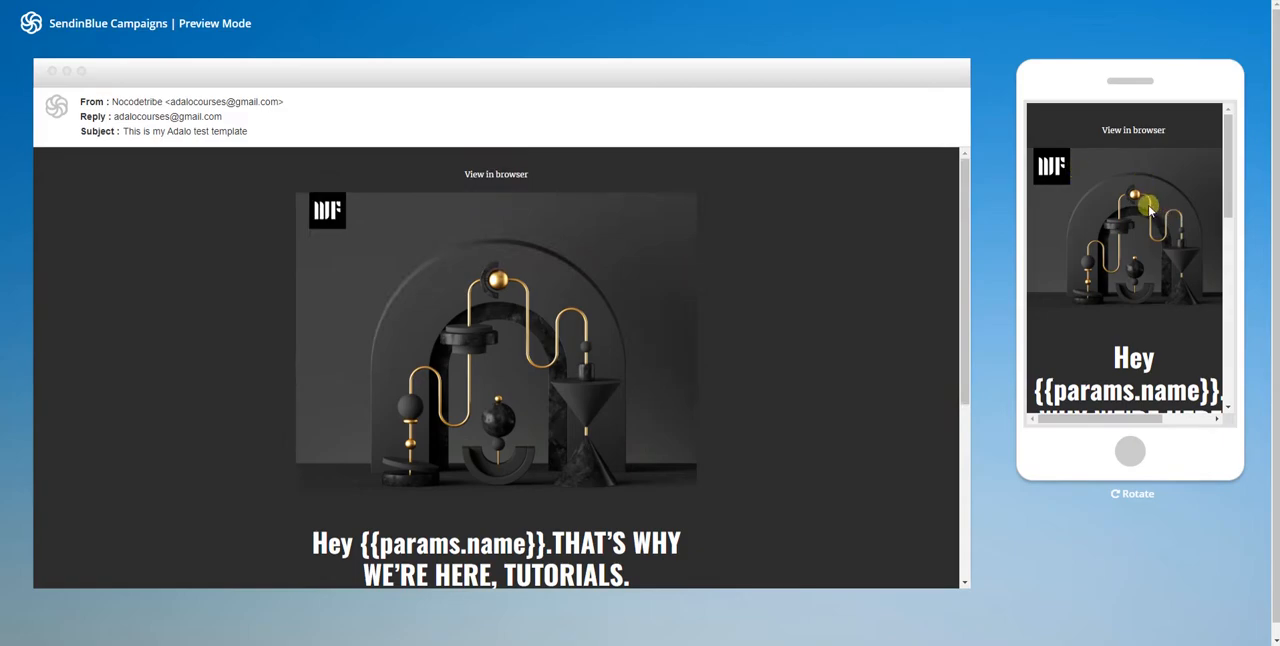
scroll(1149, 207, down, 2)
scroll(1149, 207, down, 8)
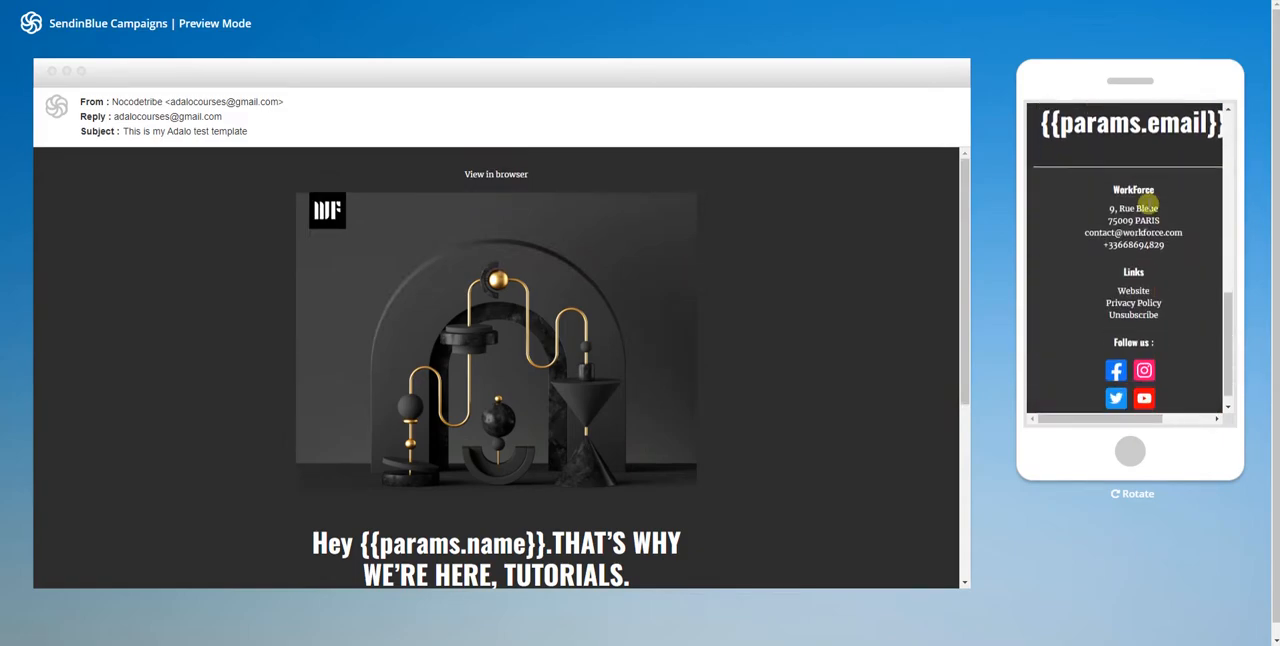
scroll(1143, 222, up, 10)
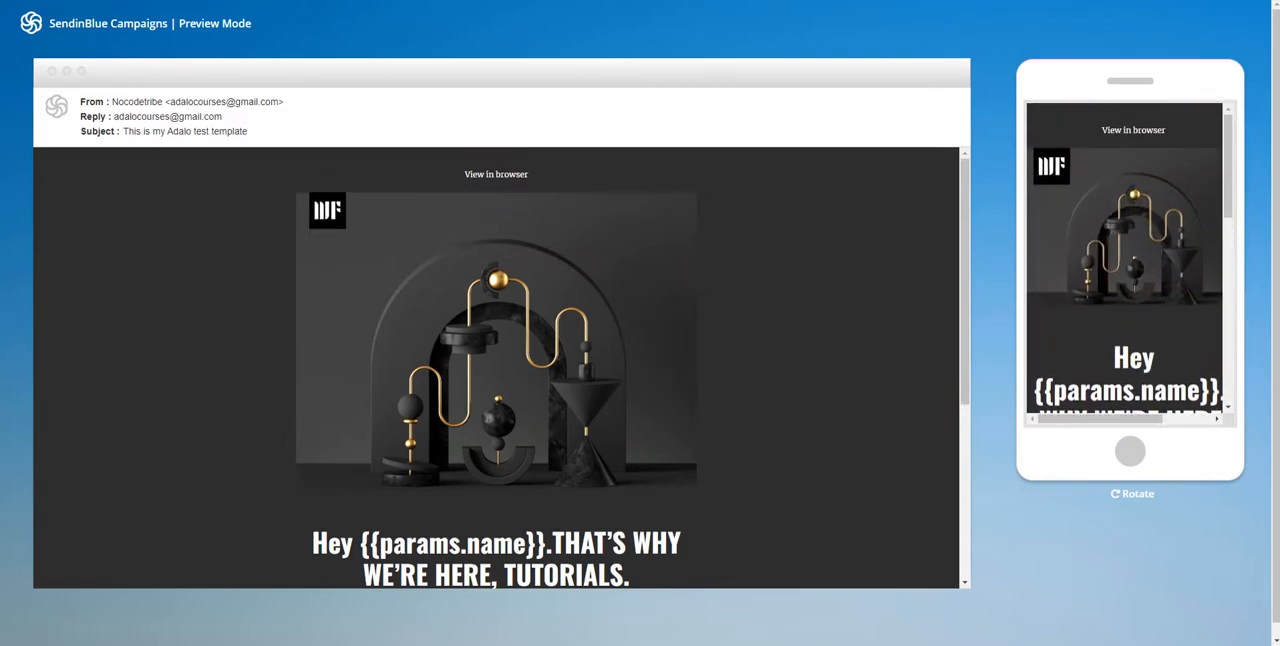
click(288, 1)
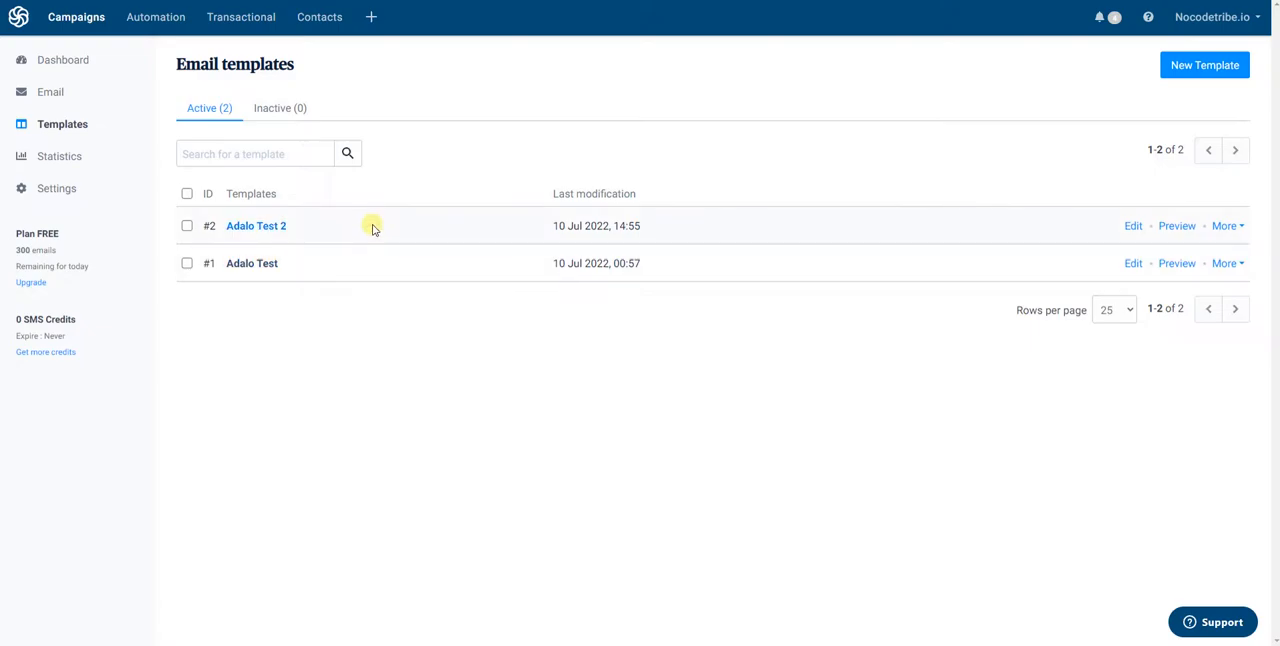
Open the API documentation from the transactional email configuration and go to its guide on creating and sending transactional emails
click(232, 19)
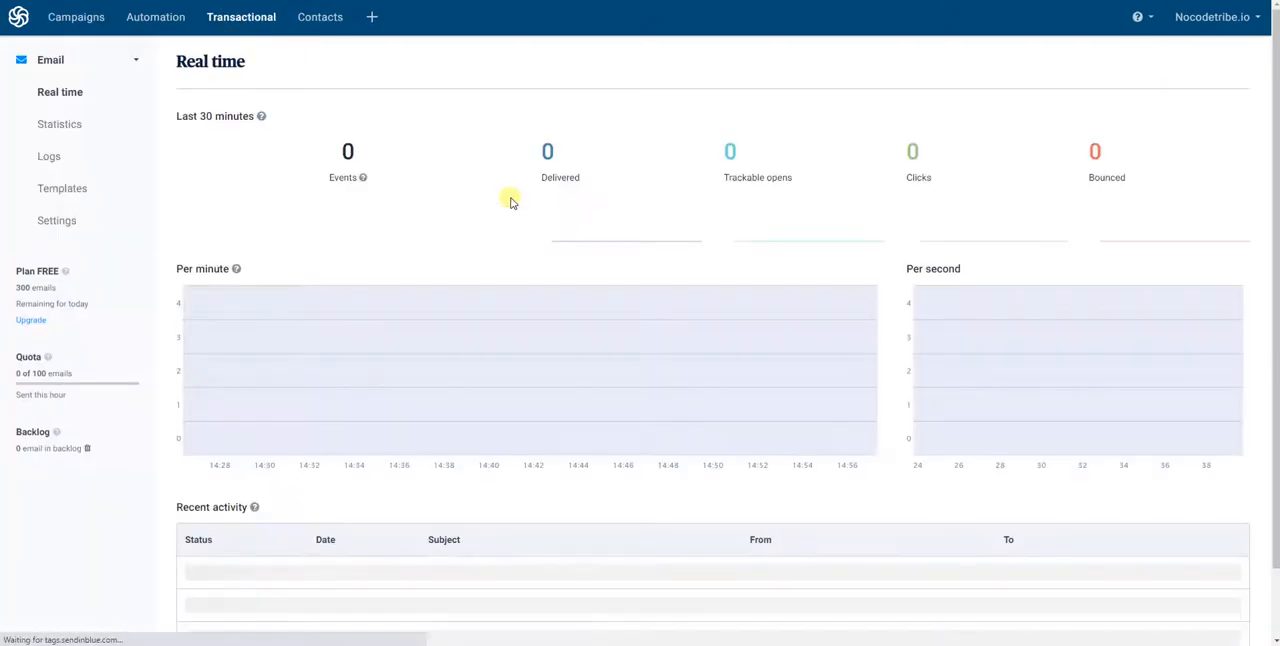
click(75, 222)
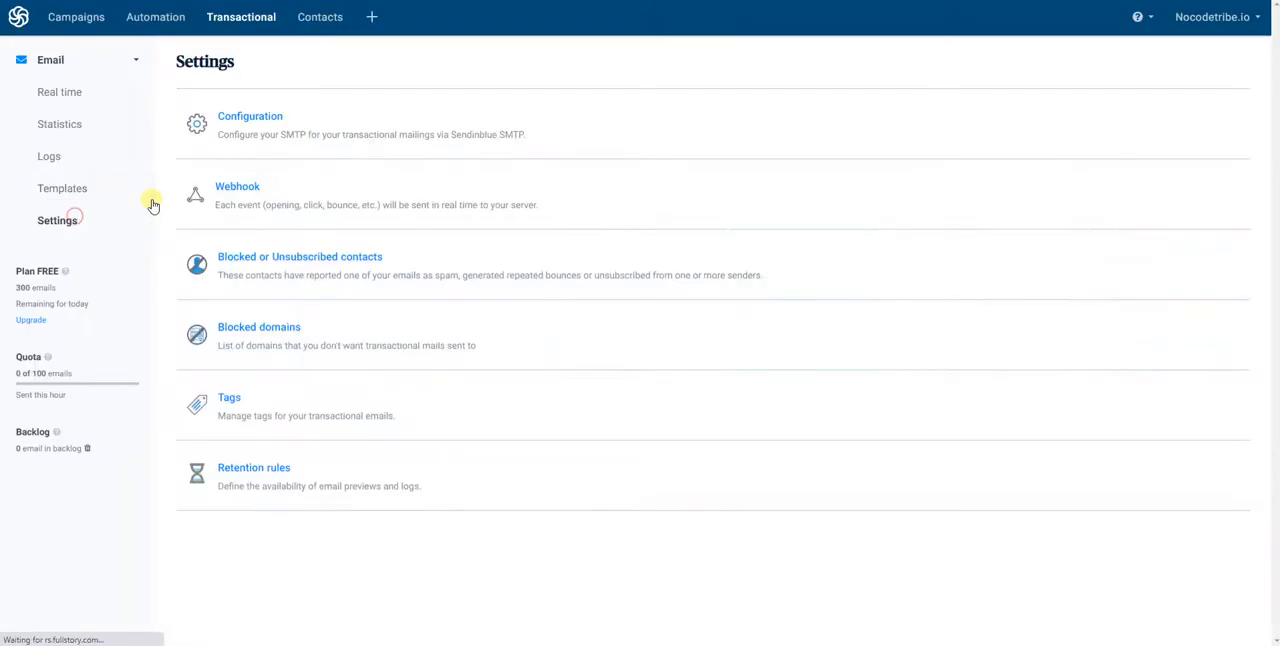
click(253, 120)
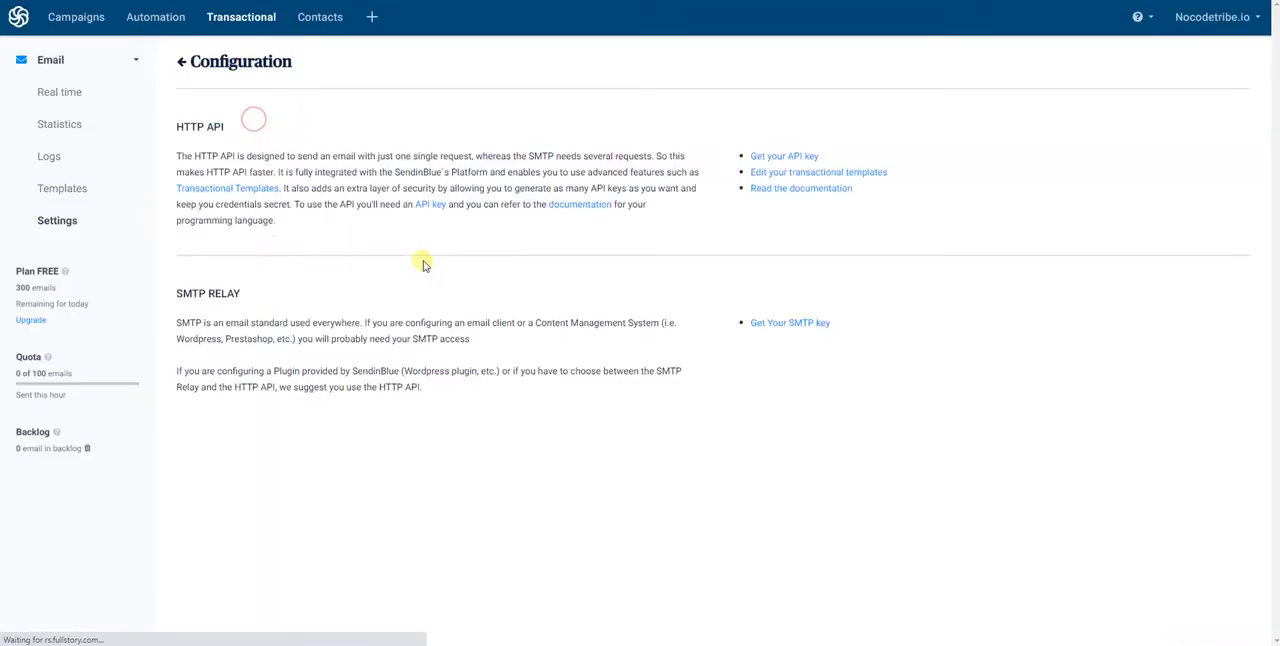
click(789, 190)
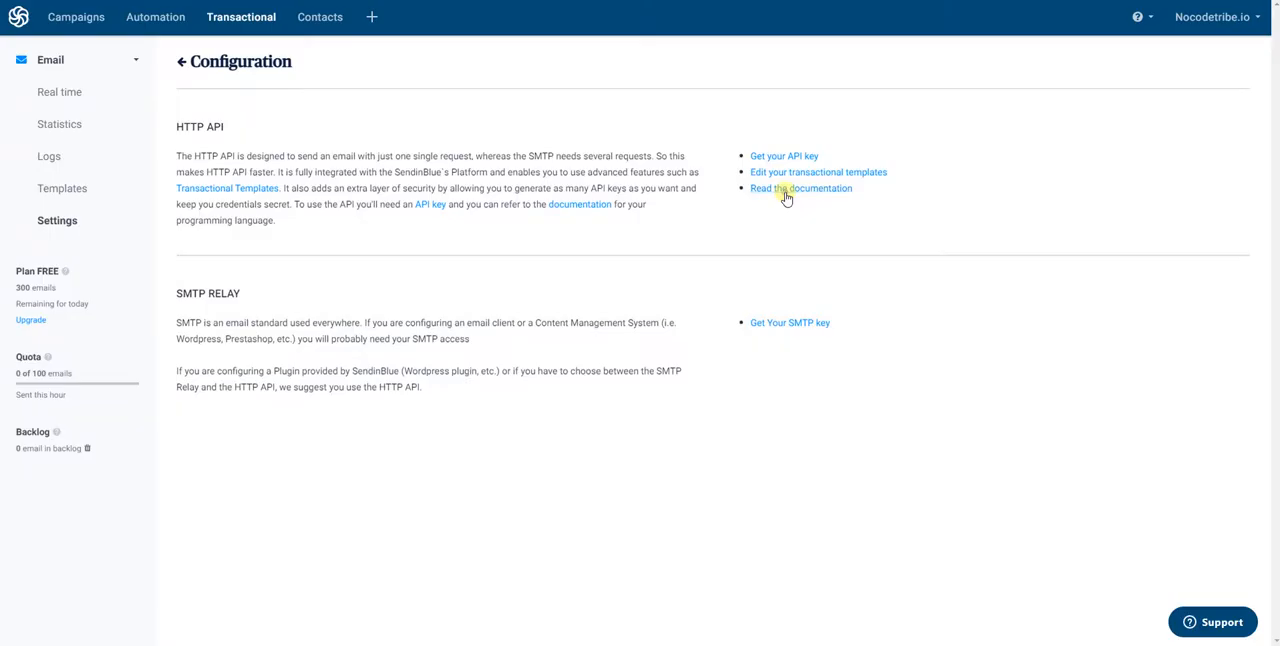
scroll(460, 330, down, 1)
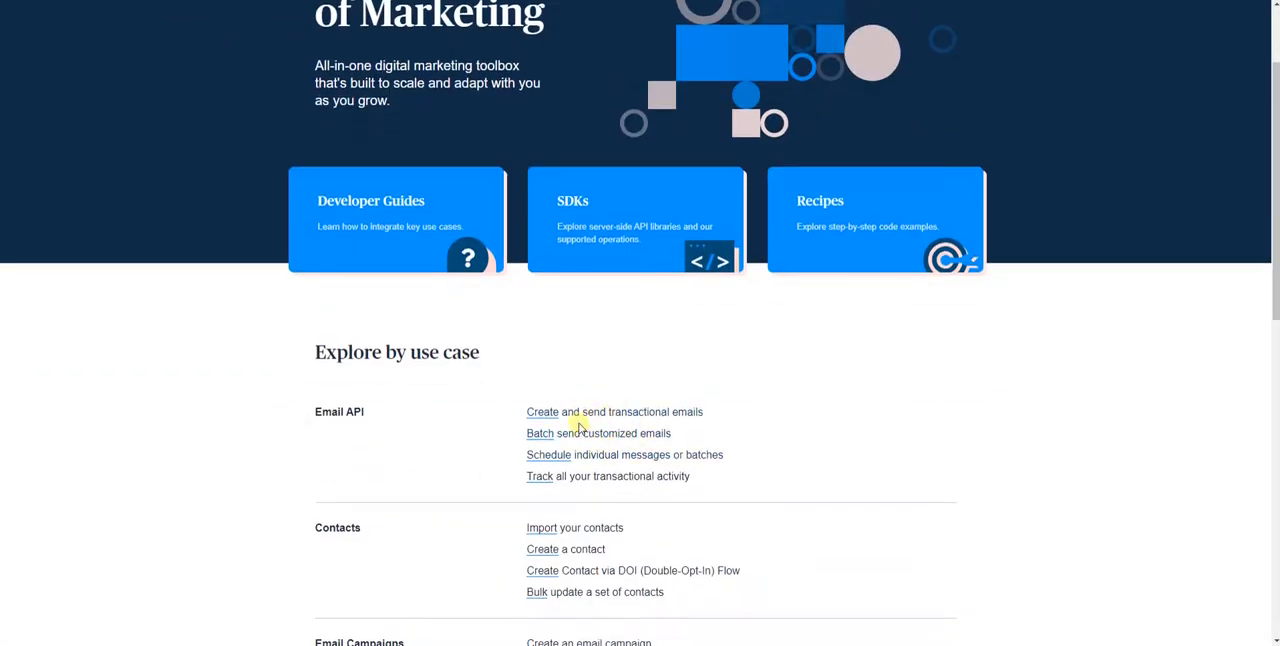
click(617, 412)
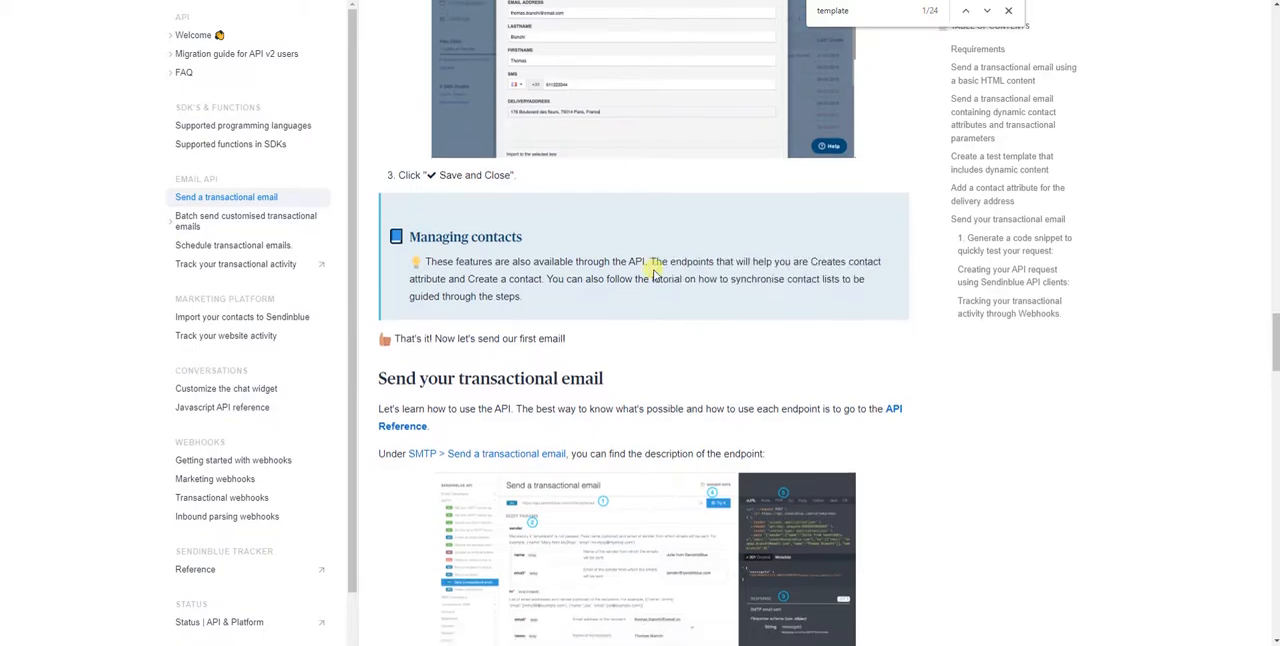
Find the cURL sample that uses a template in the transactional email guide and examine its templateId line
scroll(640, 240, up, 8)
scroll(657, 234, up, 3)
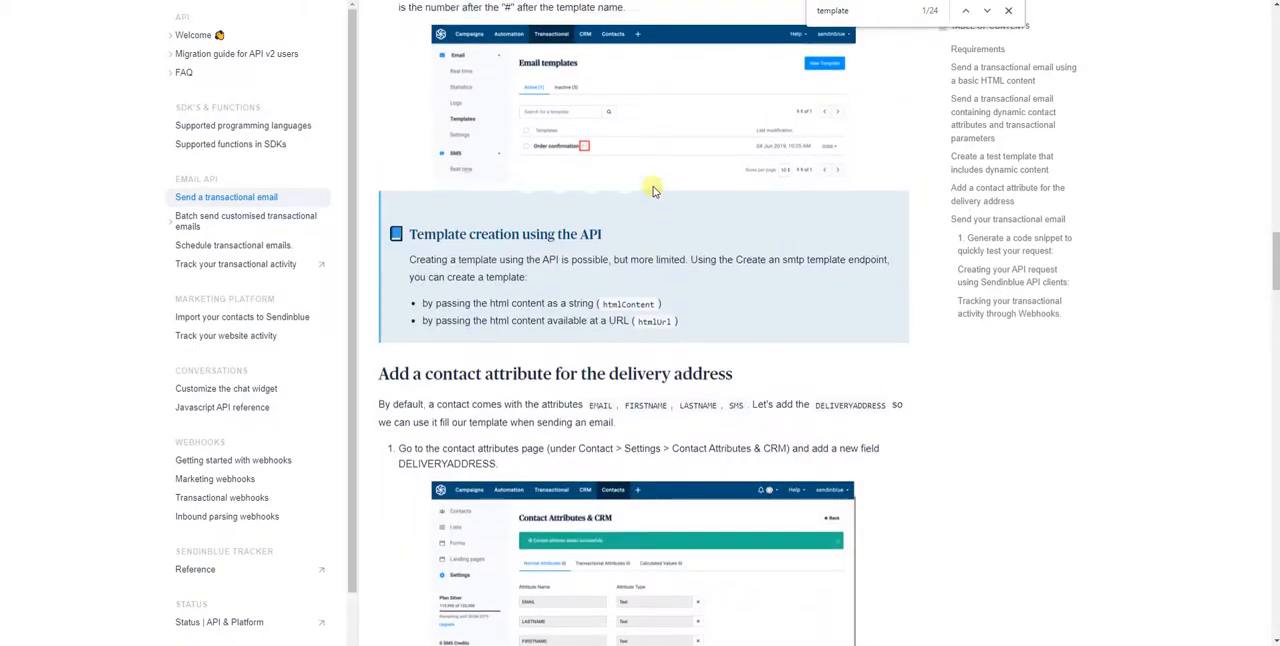
scroll(694, 251, down, 8)
scroll(700, 240, down, 8)
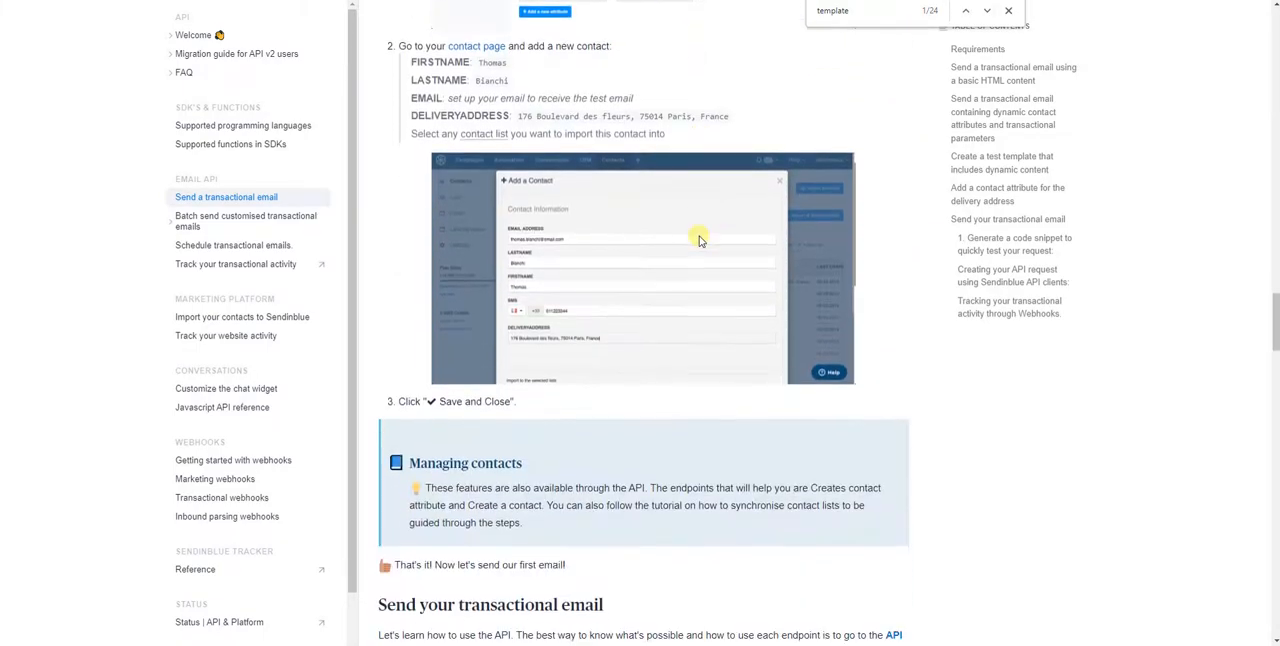
scroll(700, 235, down, 1)
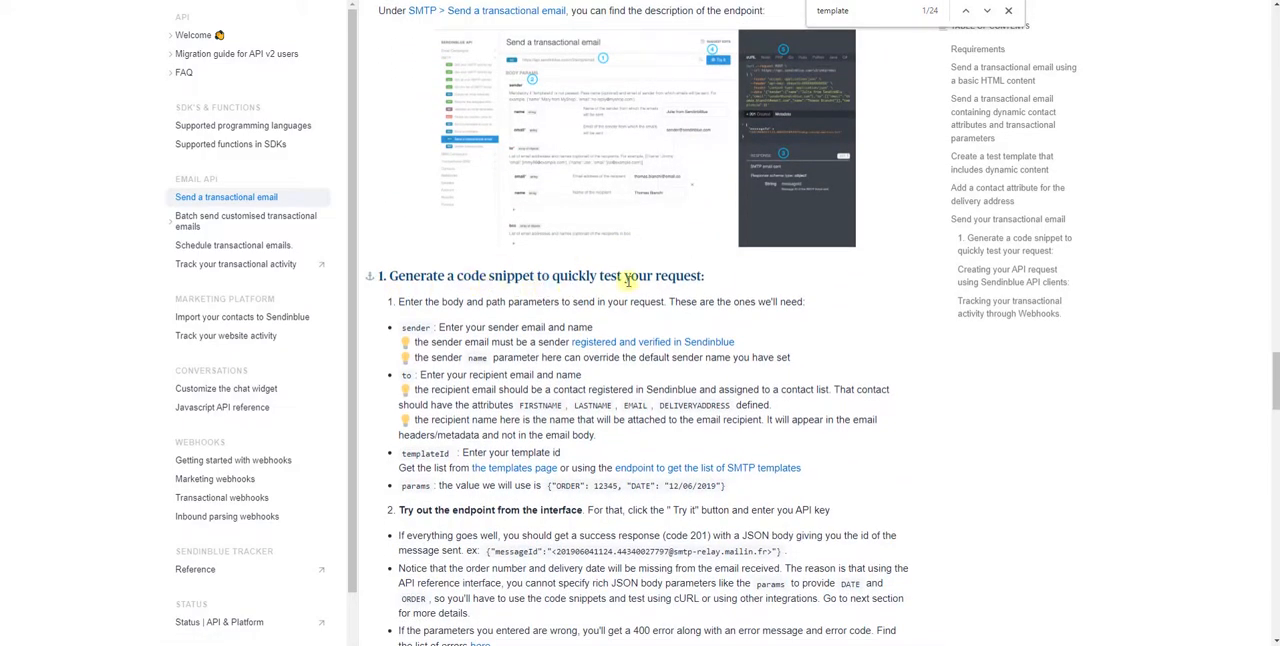
scroll(796, 281, down, 2)
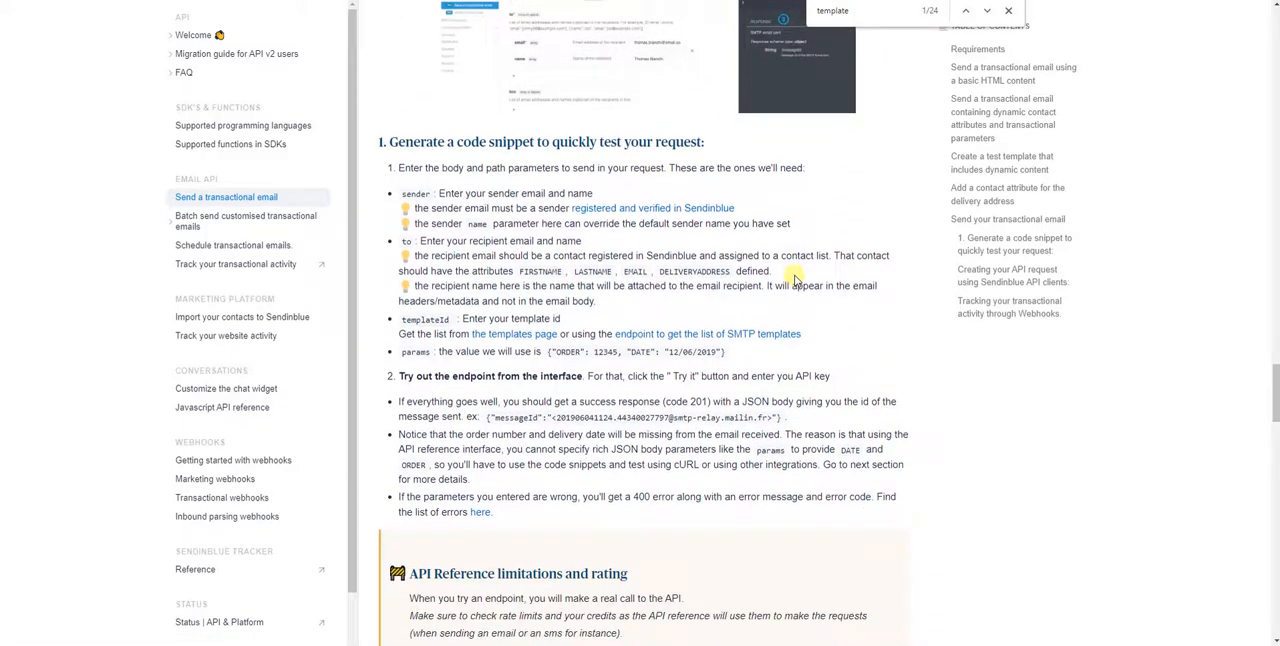
scroll(796, 276, down, 10)
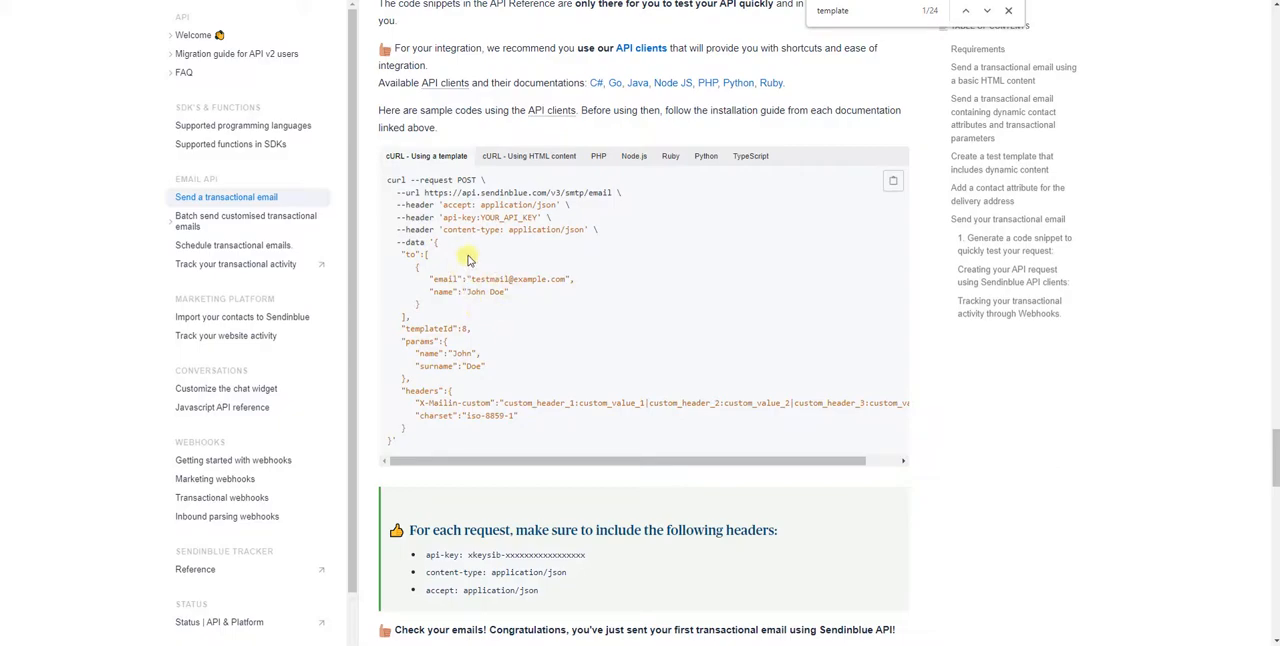
drag(480, 330, 406, 329)
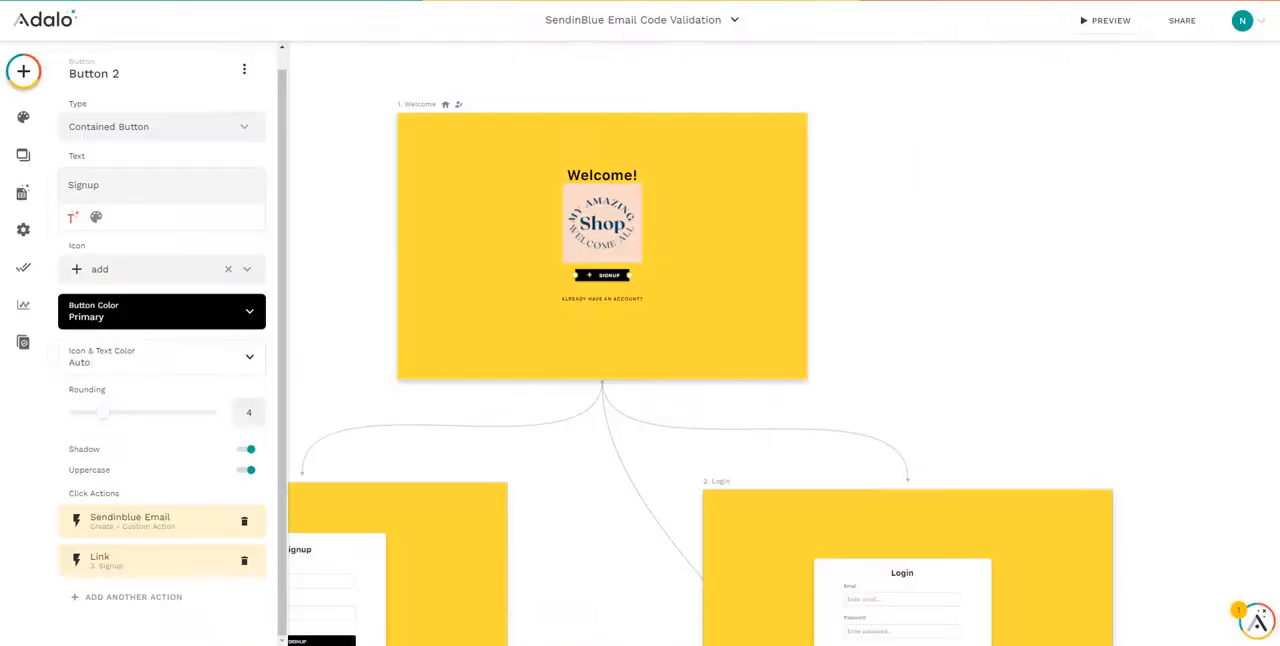
Switch to Adalo and review the API request of the Signup button's Sendinblue Email custom action
click(160, 524)
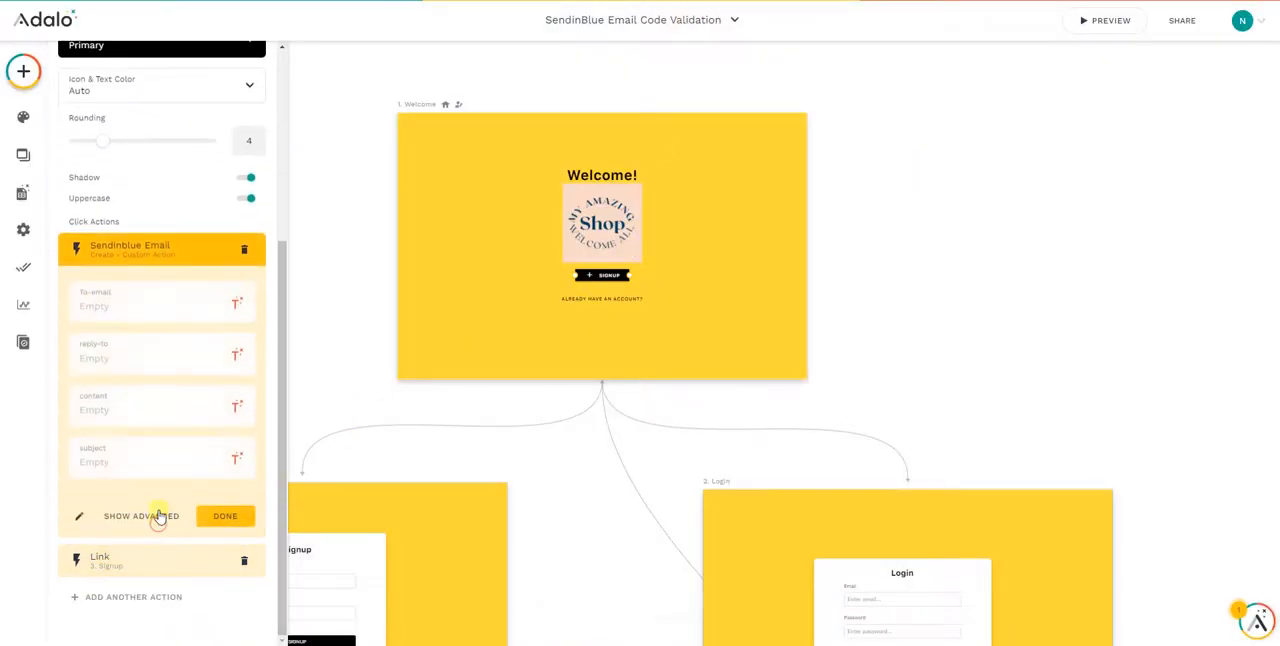
click(84, 516)
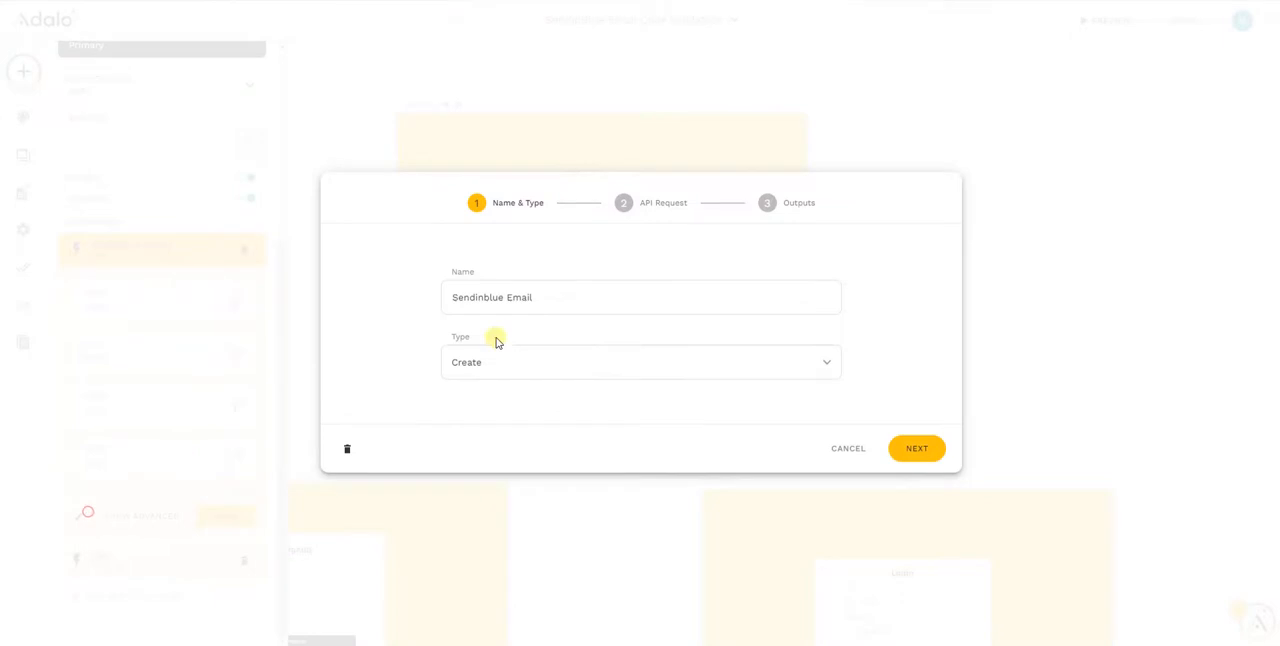
click(914, 451)
scroll(580, 468, down, 3)
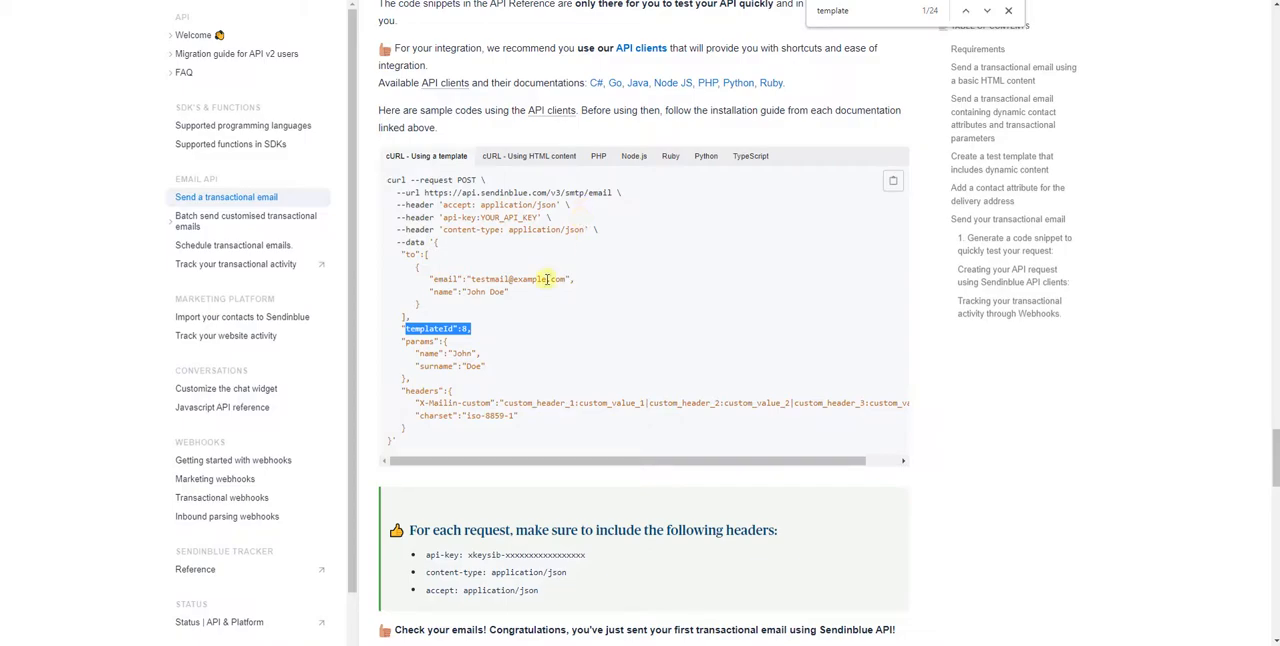
Copy the JSON data body from the documentation's cURL template sample into JSONLint and validate it
drag(390, 441, 434, 247)
right_click(433, 251)
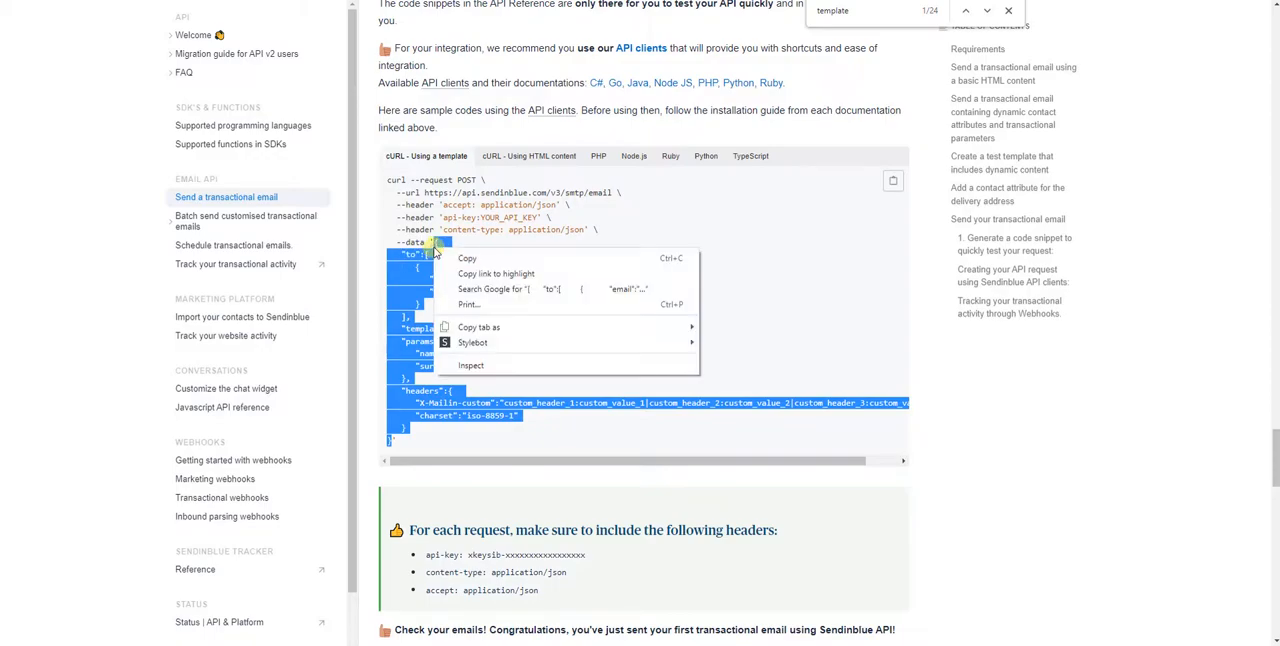
click(452, 259)
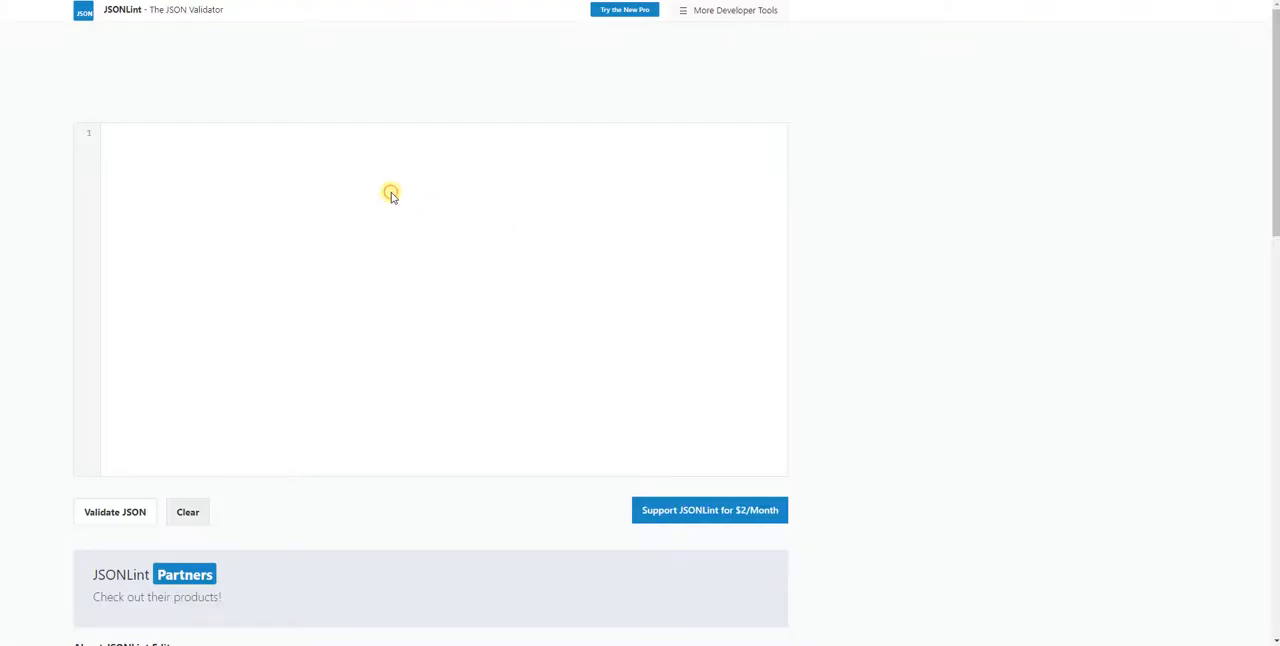
click(391, 195)
key(ctrl+v)
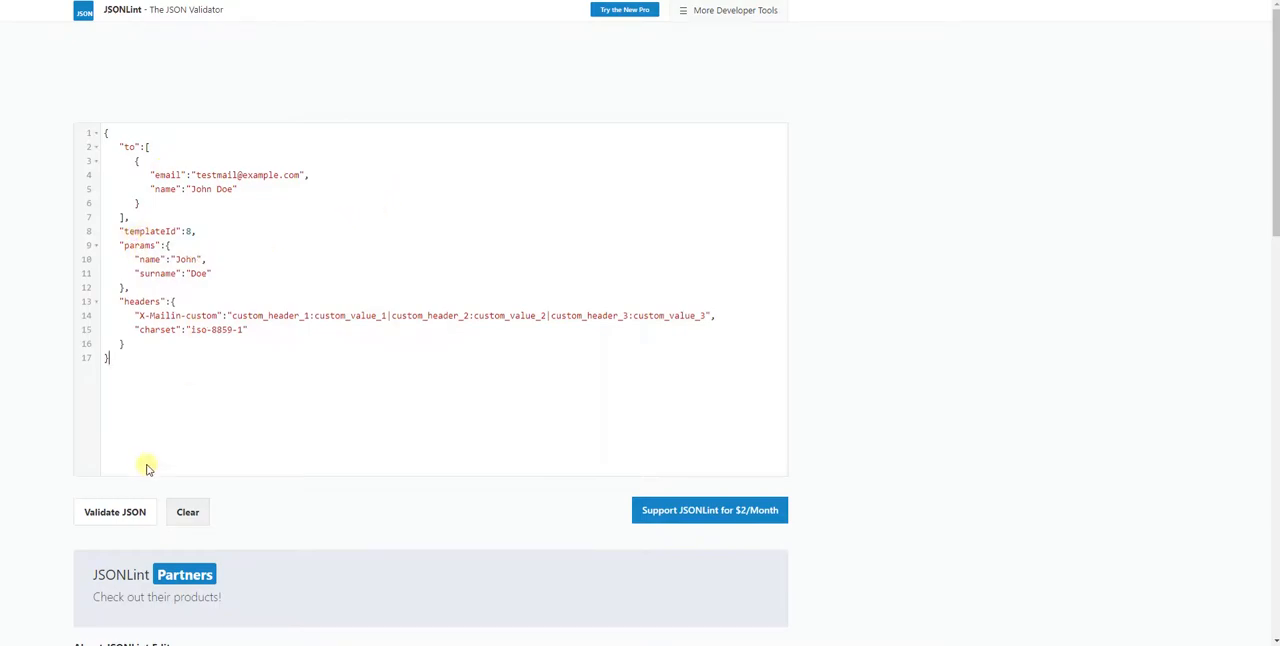
click(122, 514)
click(249, 333)
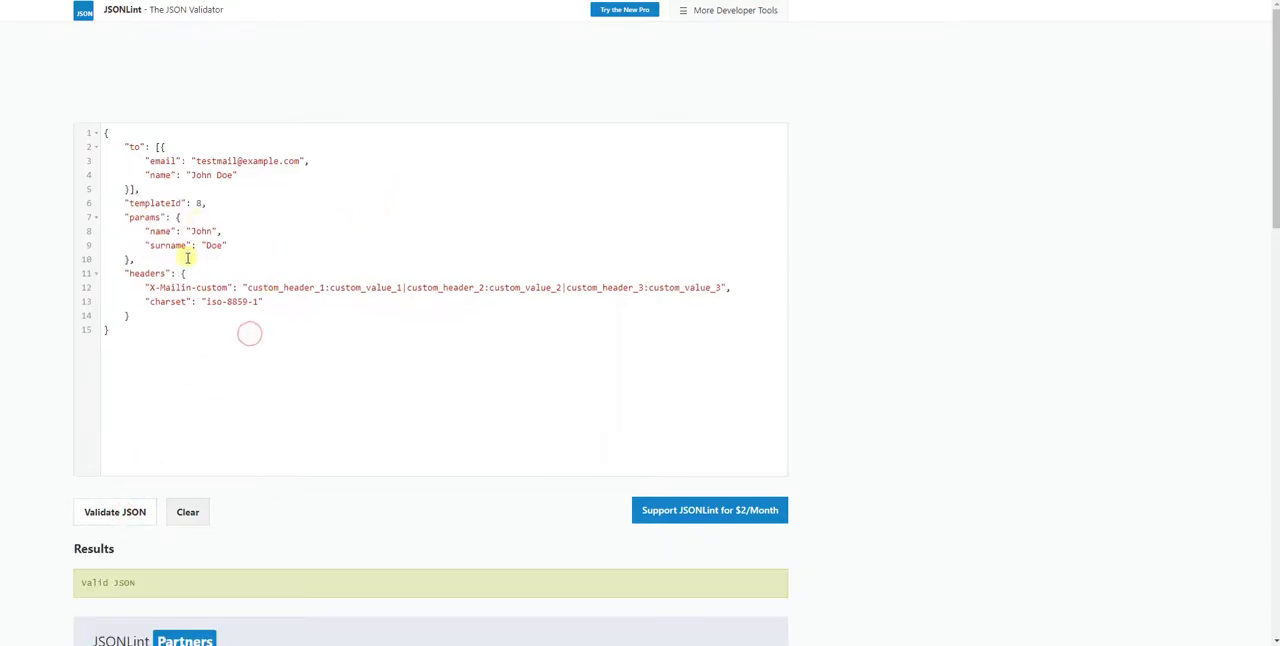
Set templateId to 2 in the JSON and replace the sample recipient email with the account's own email address
click(200, 203)
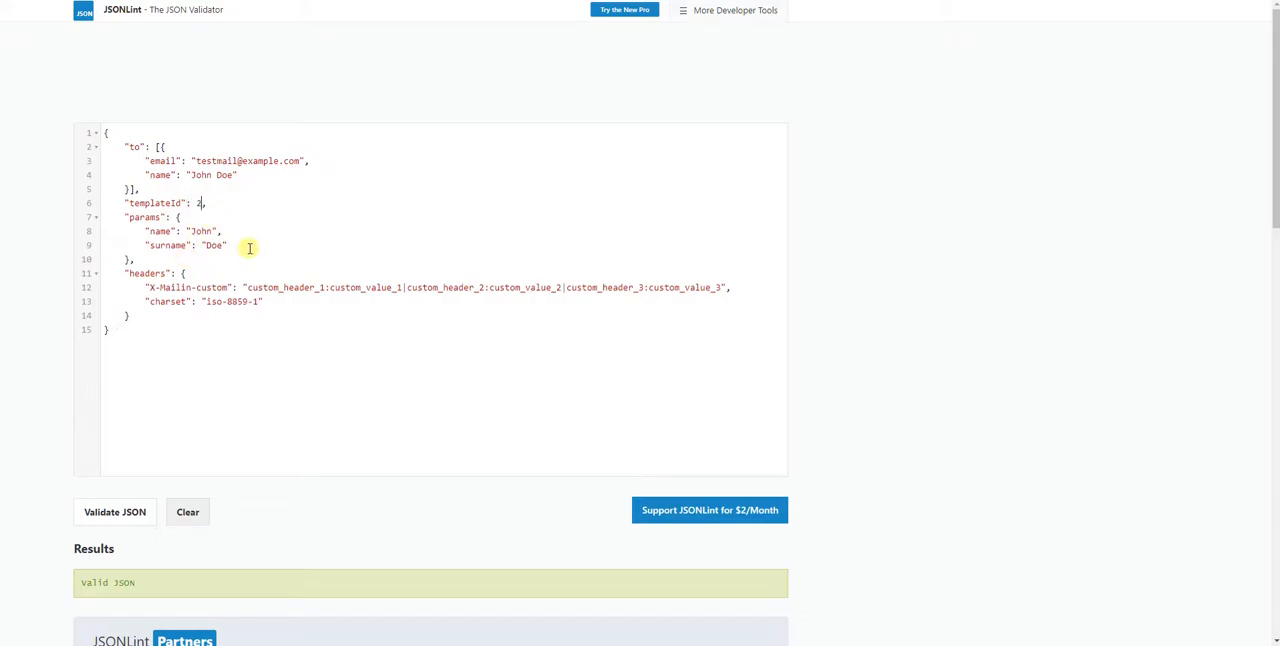
drag(301, 160, 197, 158)
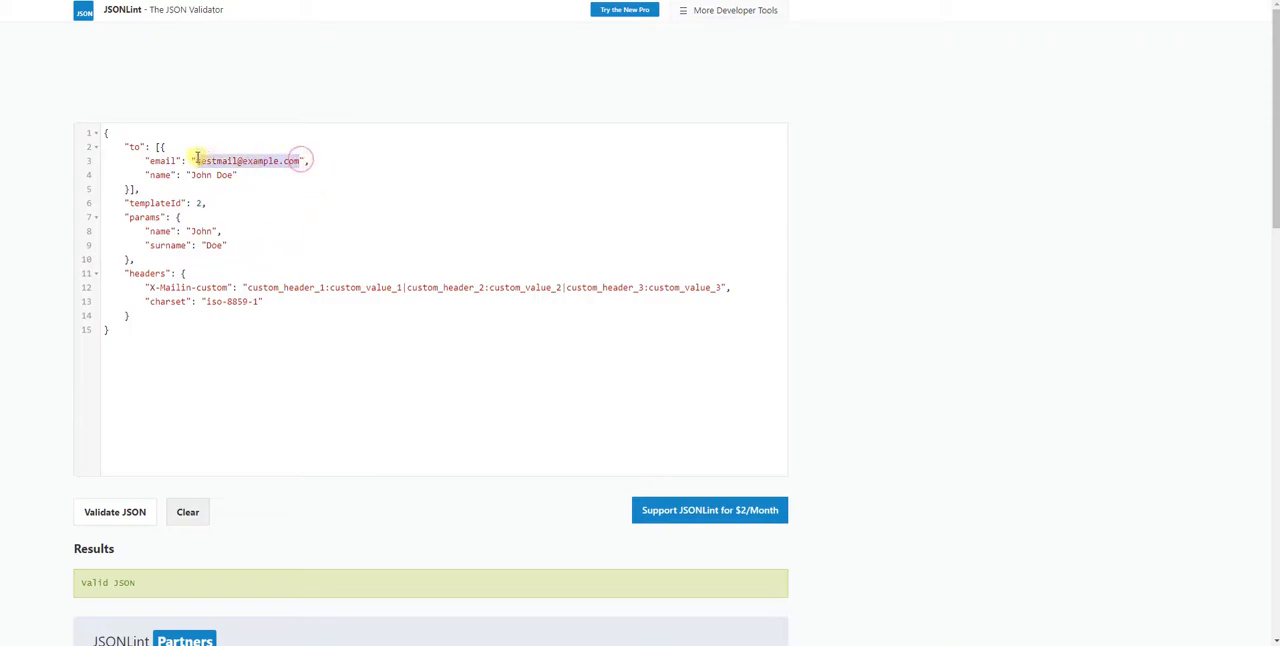
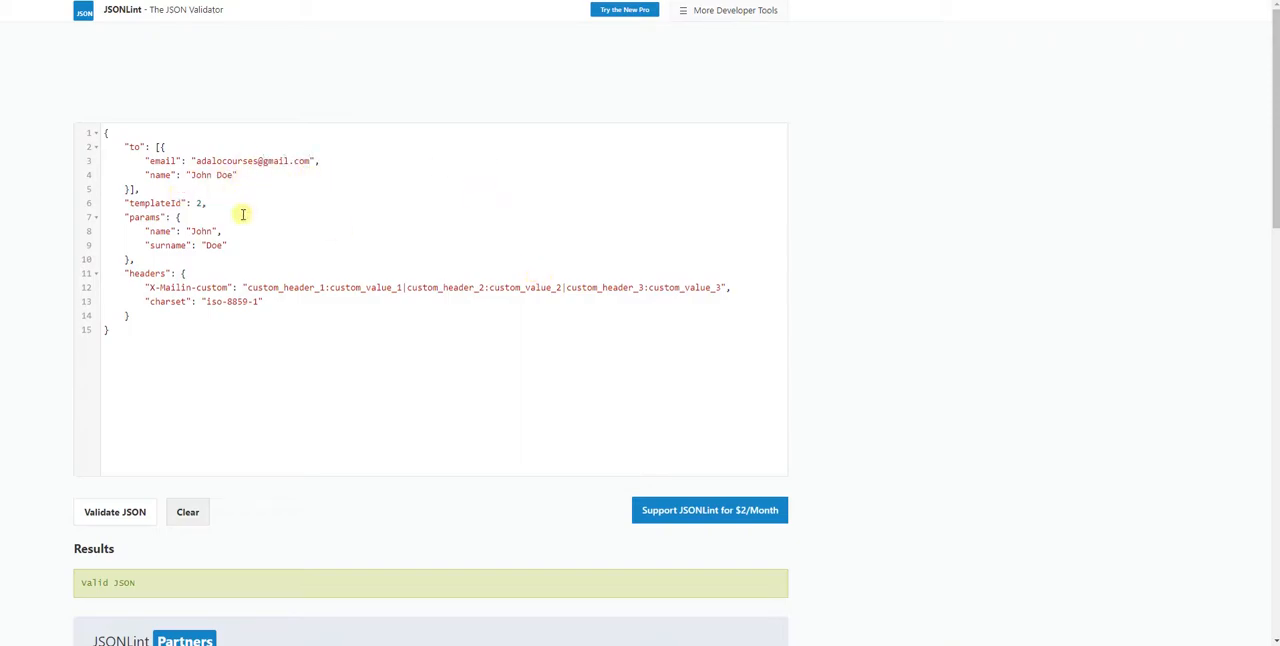
Rename the surname parameter to email, add a "message" parameter with the value "message" under params, and validate the JSON
double_click(168, 244)
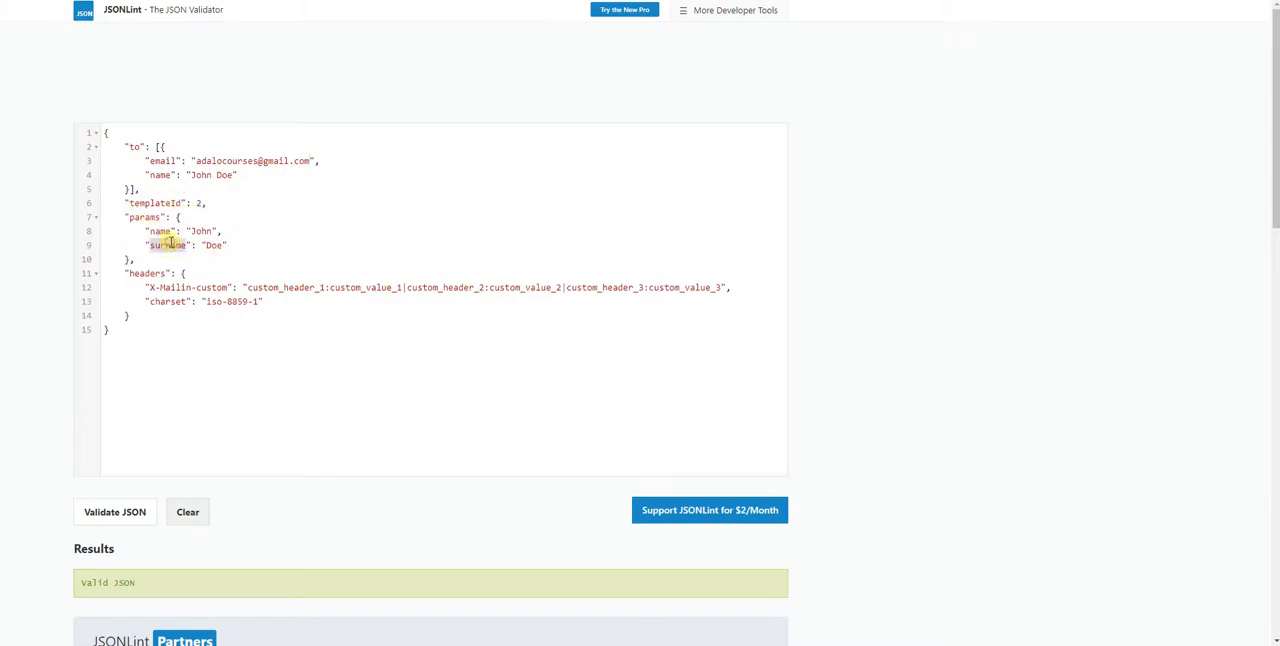
text(email)
click(254, 247)
text(,)
key(Return)
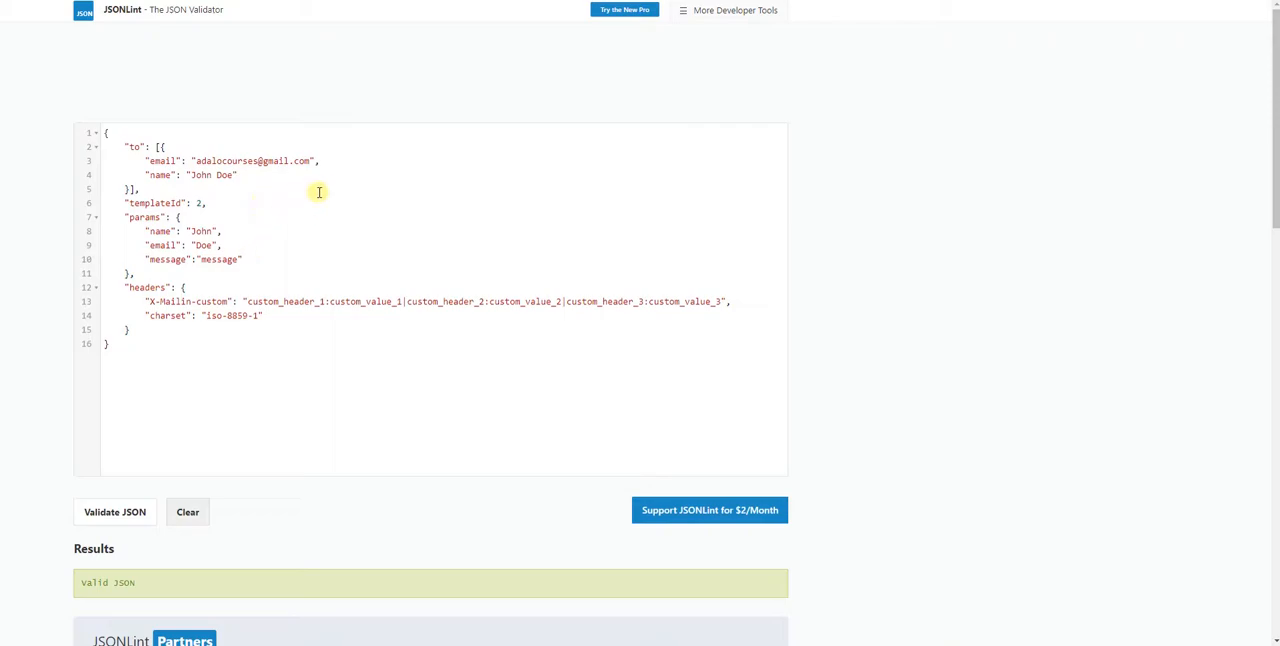
click(134, 516)
Return to Sendinblue's transactional templates, open Adalo Test 2 for editing and check the parameters used in its design
click(60, 1)
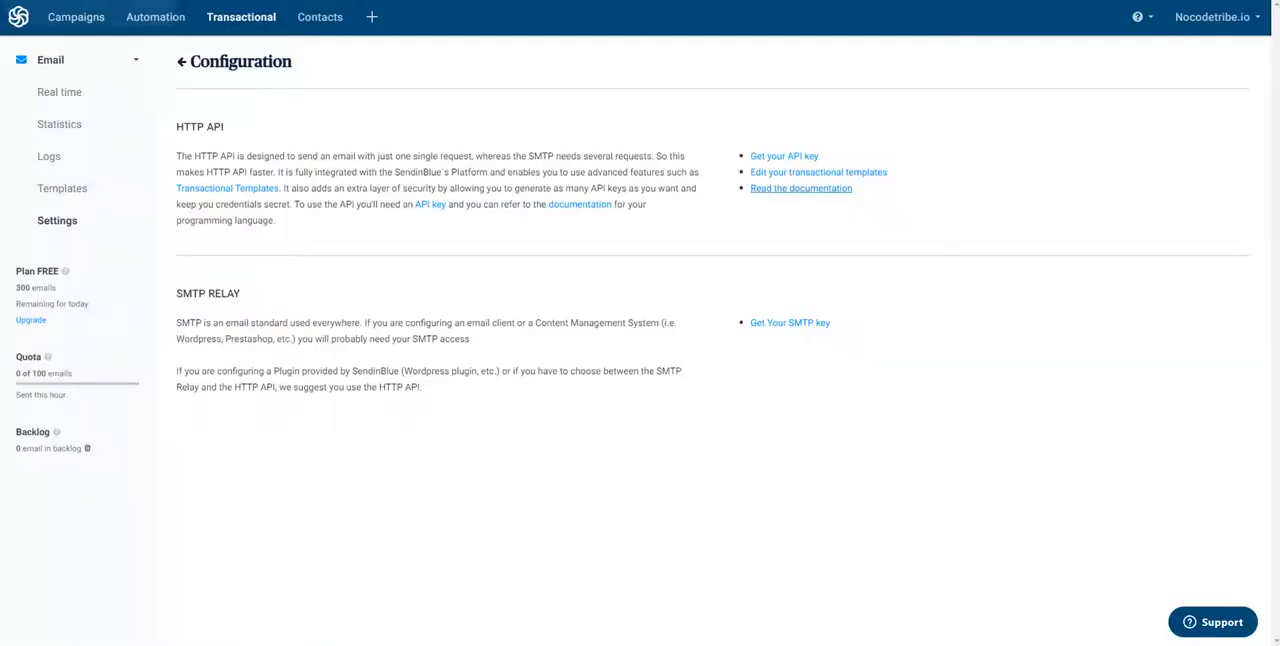
click(60, 189)
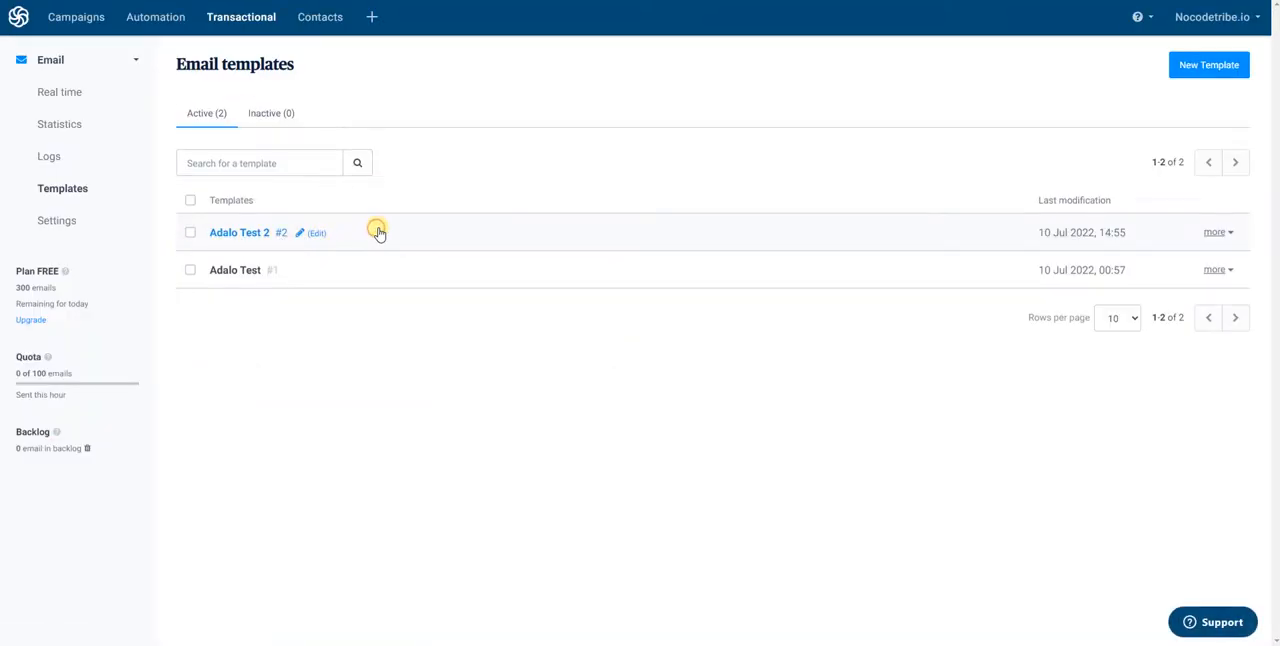
click(388, 236)
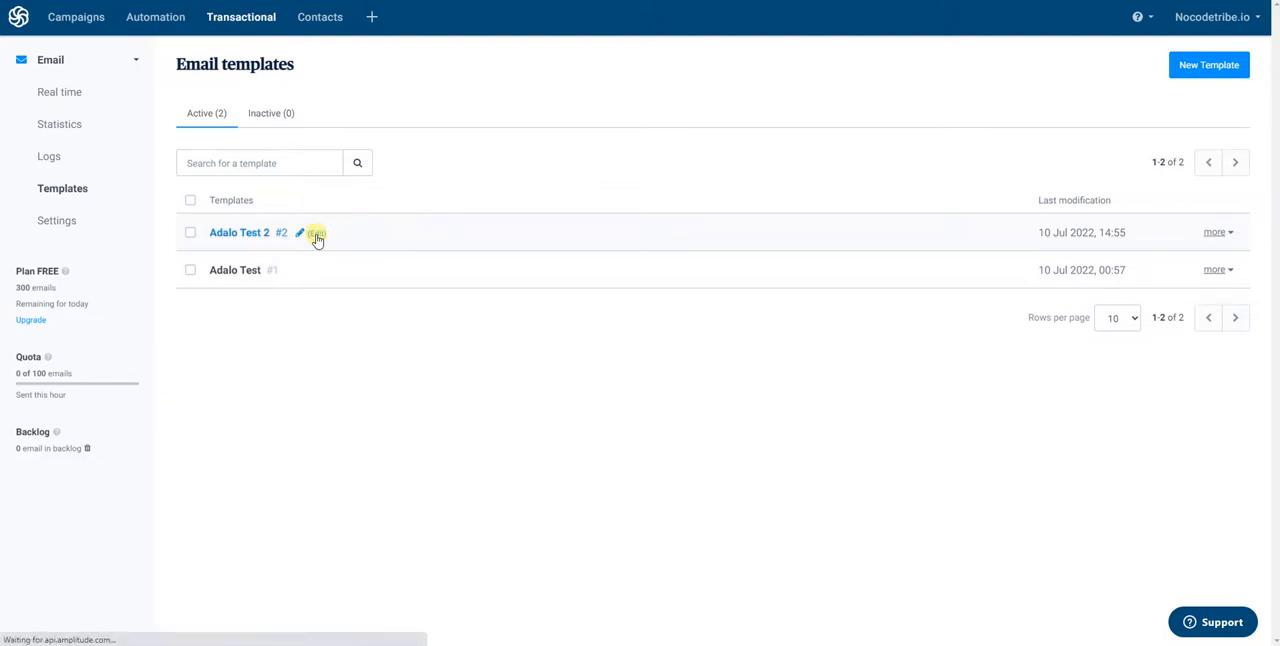
click(316, 235)
scroll(397, 283, down, 4)
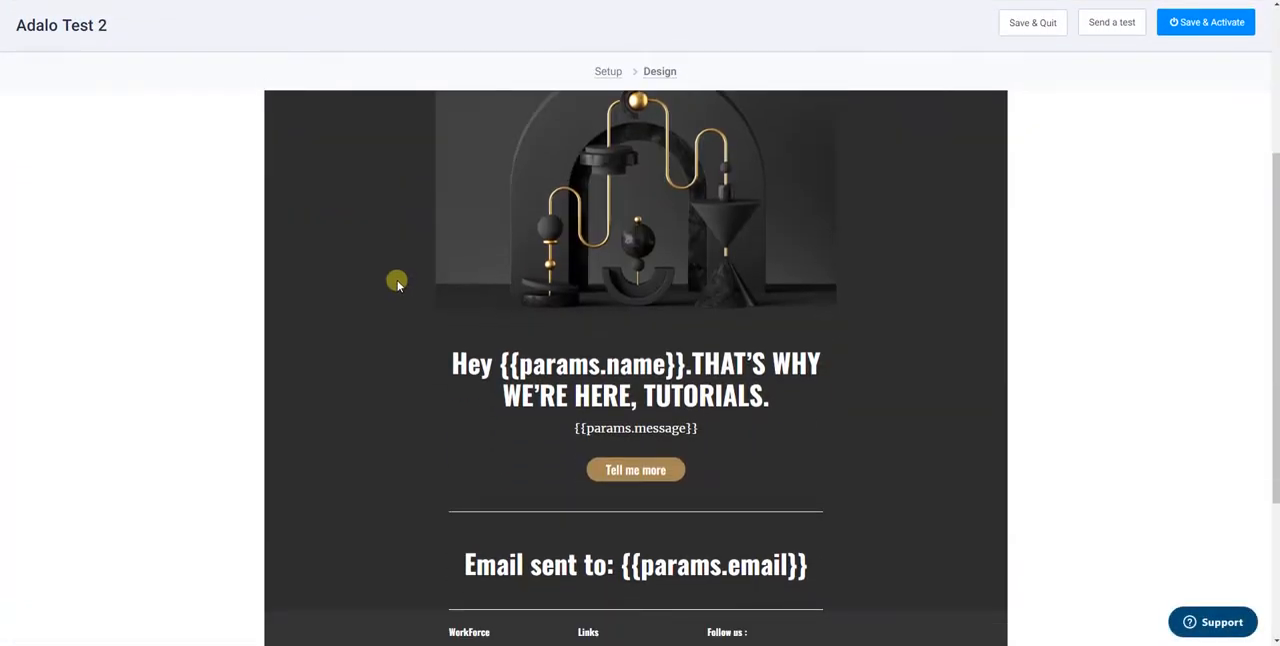
scroll(600, 375, down, 3)
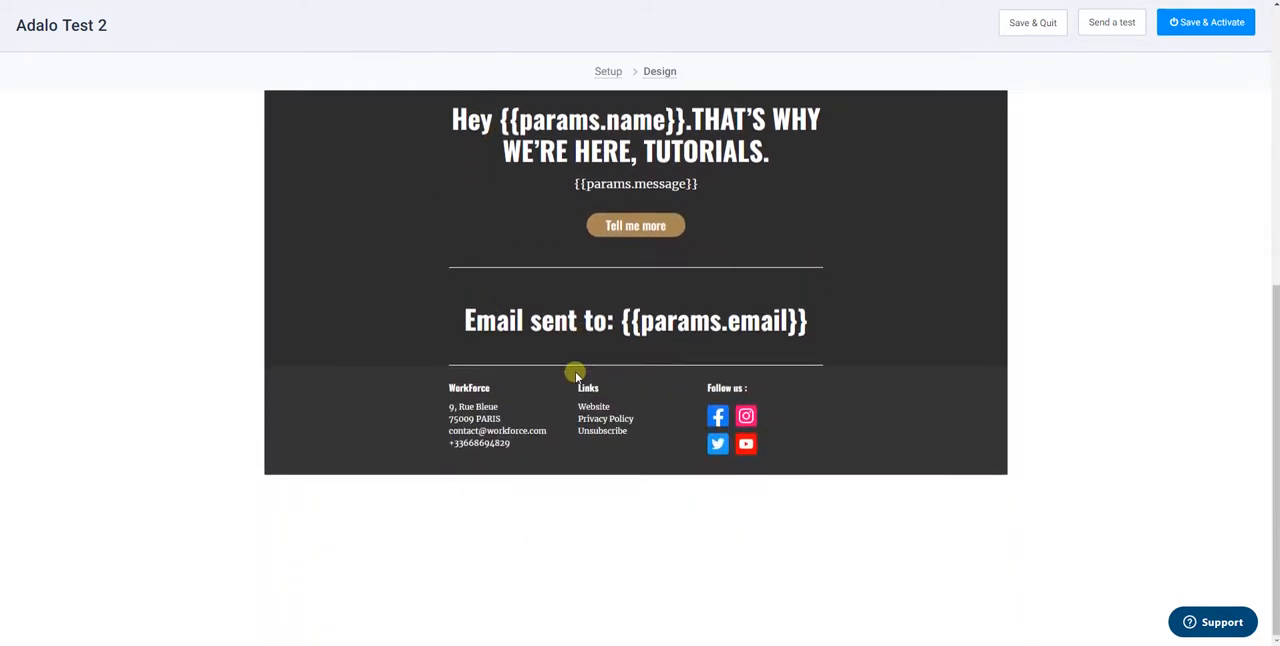
Return to Adalo and close the existing Sendinblue Email custom action without changing it, collapsing its entry in the click actions
scroll(491, 420, up, 1)
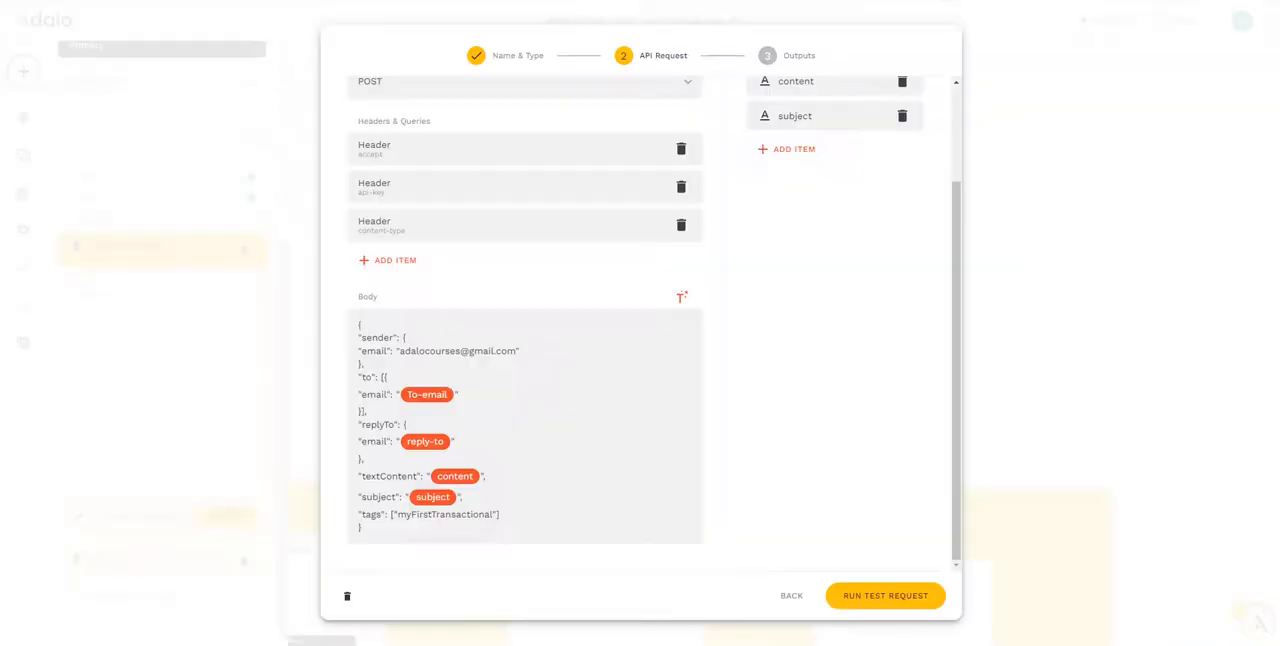
click(791, 599)
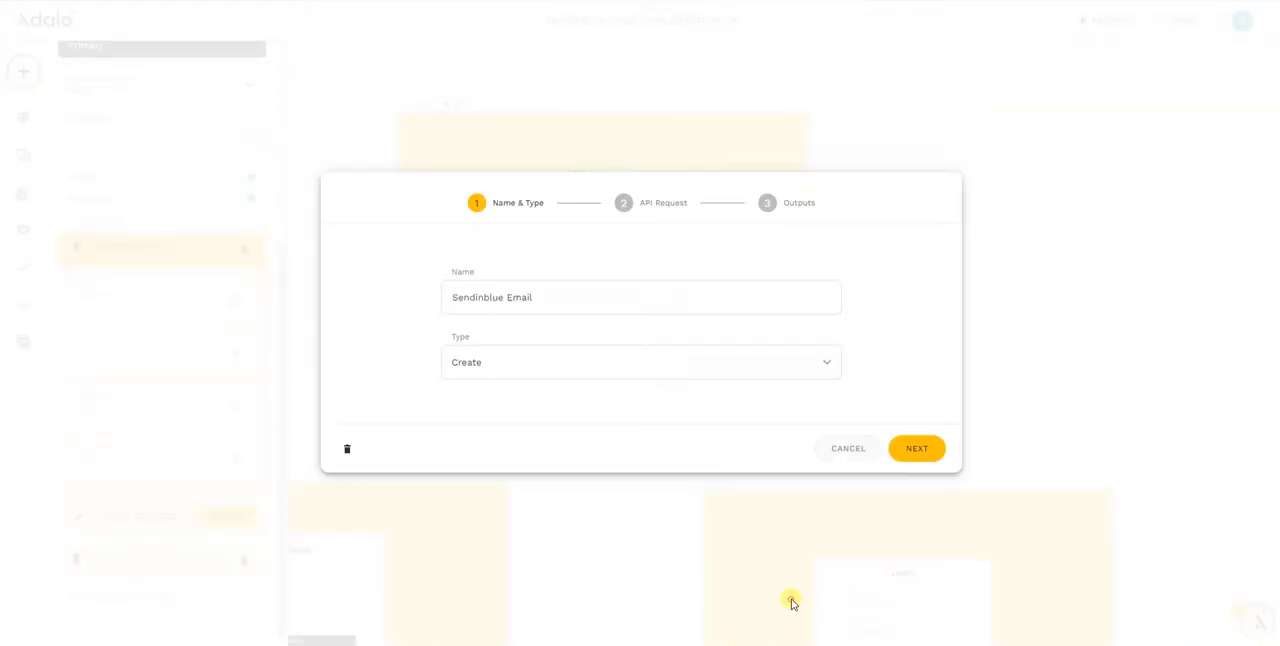
click(847, 449)
click(125, 243)
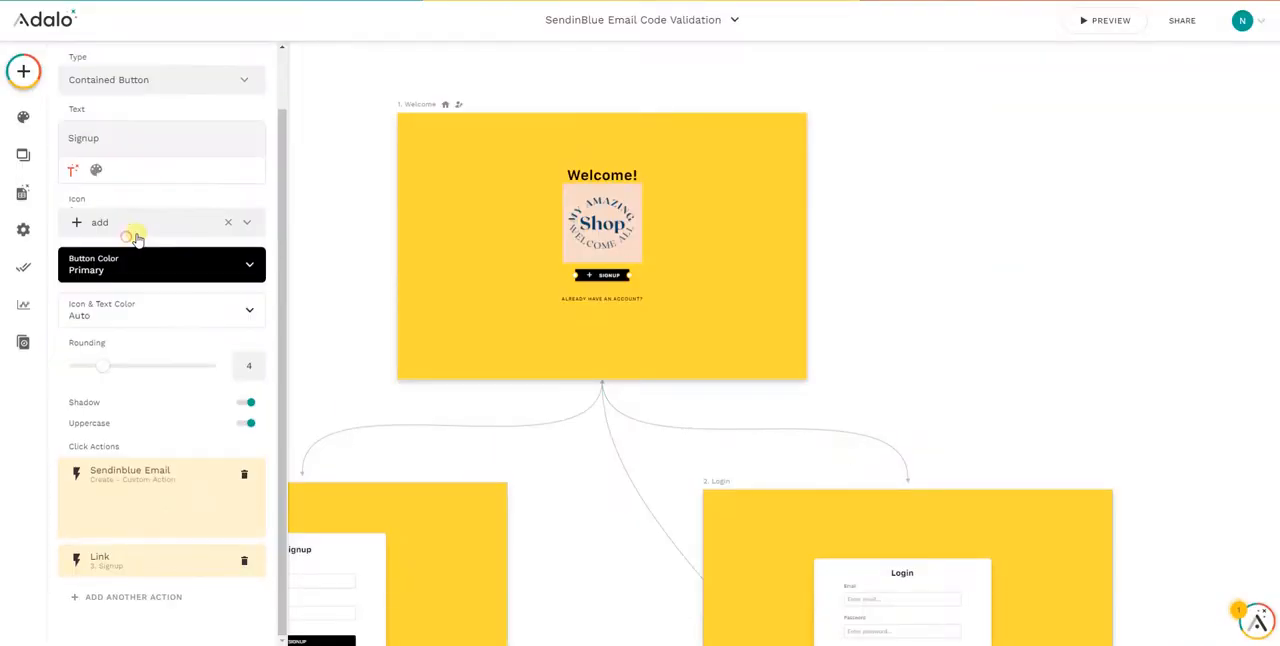
Add a new custom action named "Sendinblue with template" of type Create to the Signup button and continue to its API request
click(128, 592)
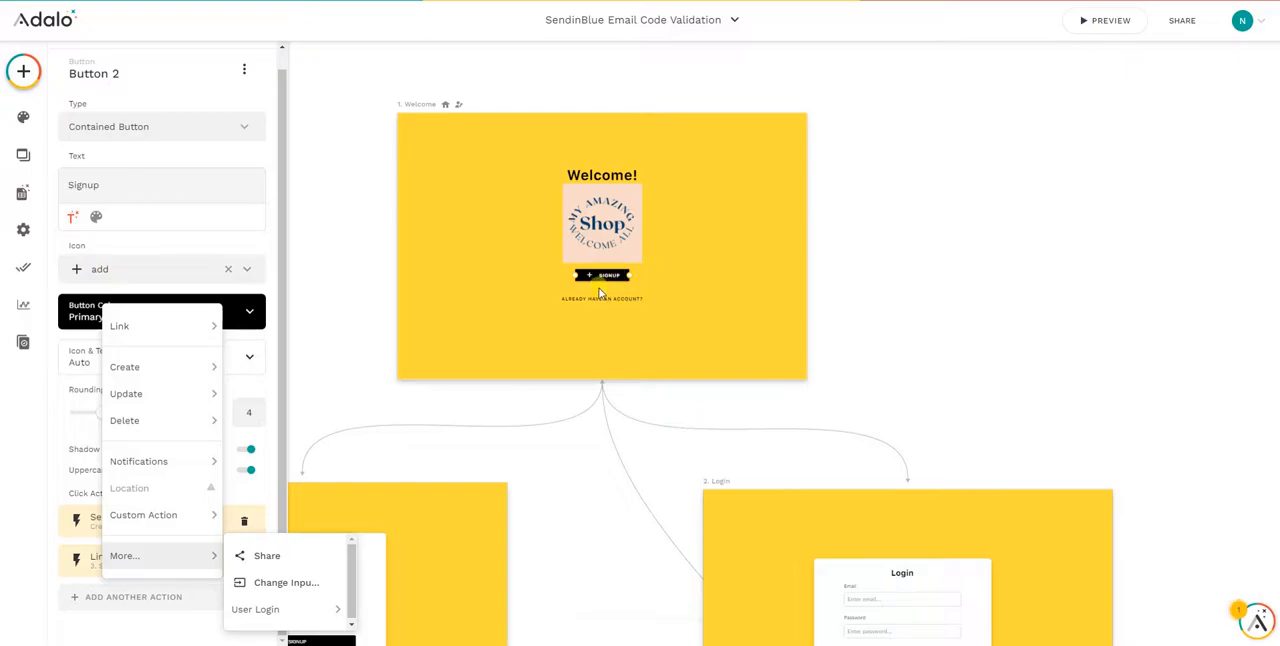
mouse_move(125, 513)
scroll(297, 500, down, 10)
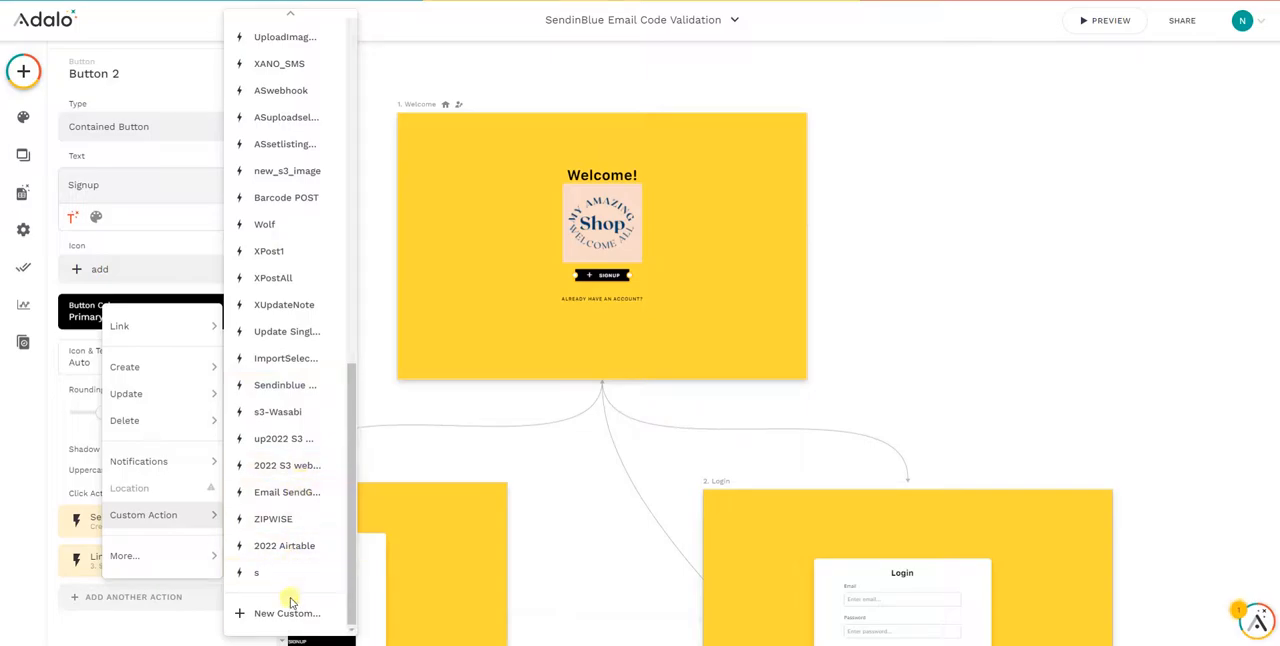
click(296, 613)
click(477, 297)
text(Sendinblue with template)
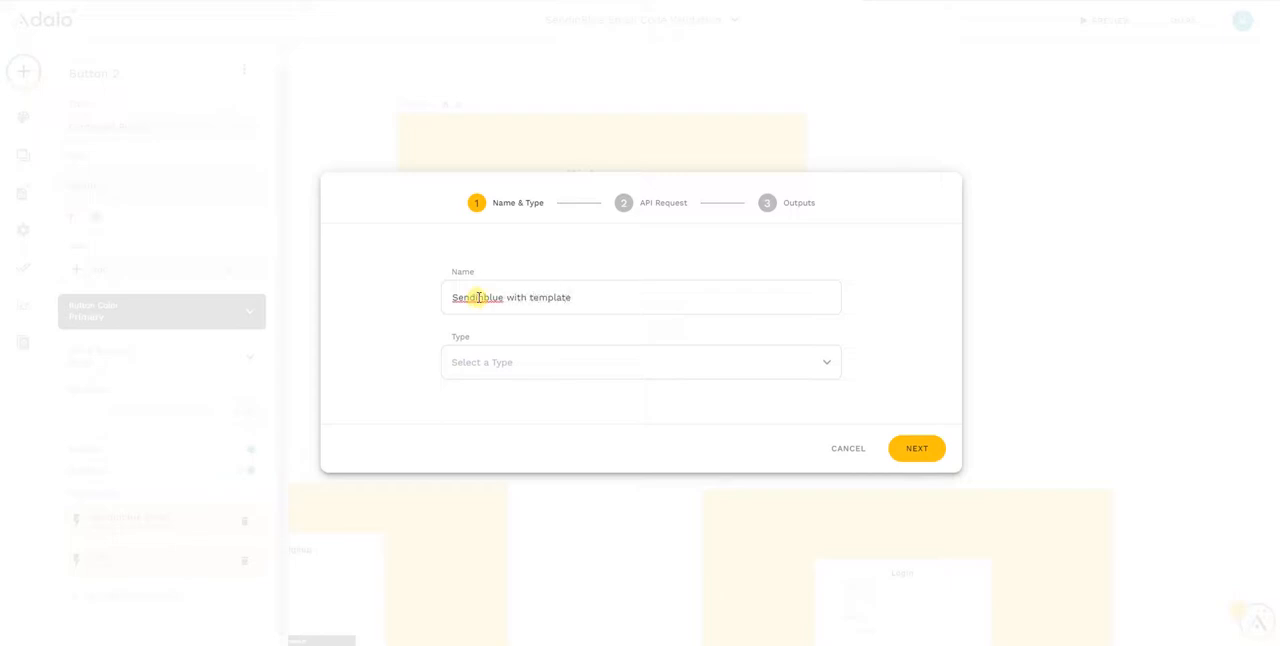
click(514, 362)
click(497, 253)
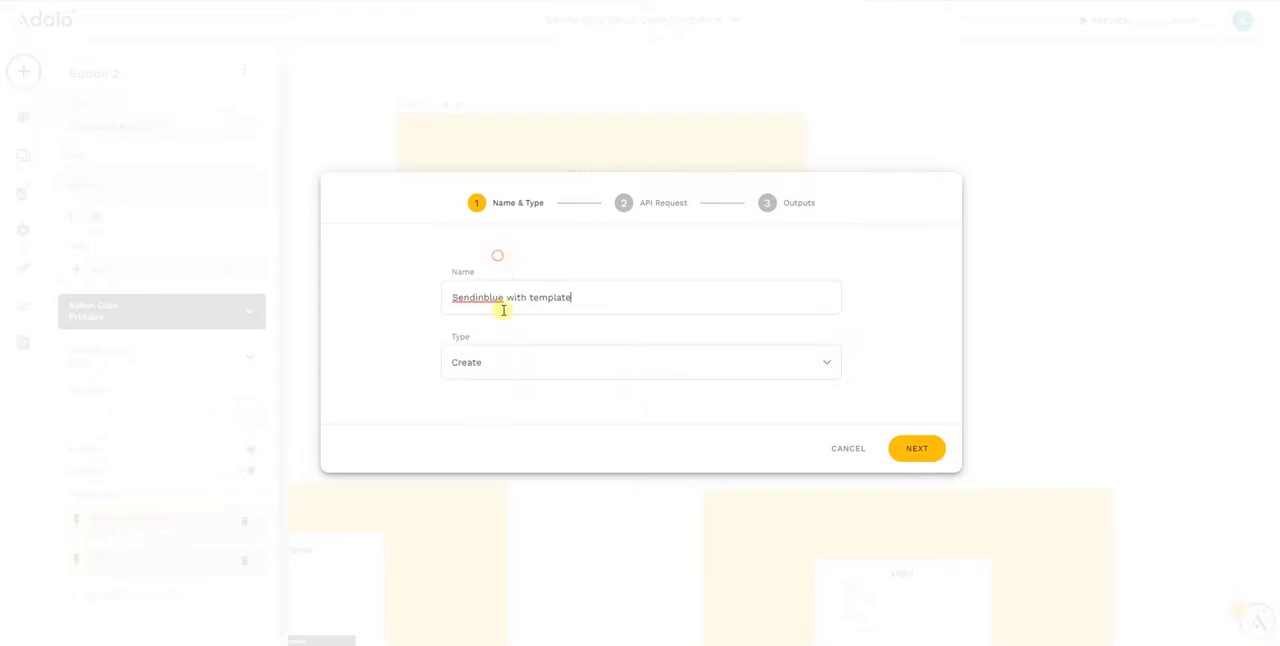
click(918, 450)
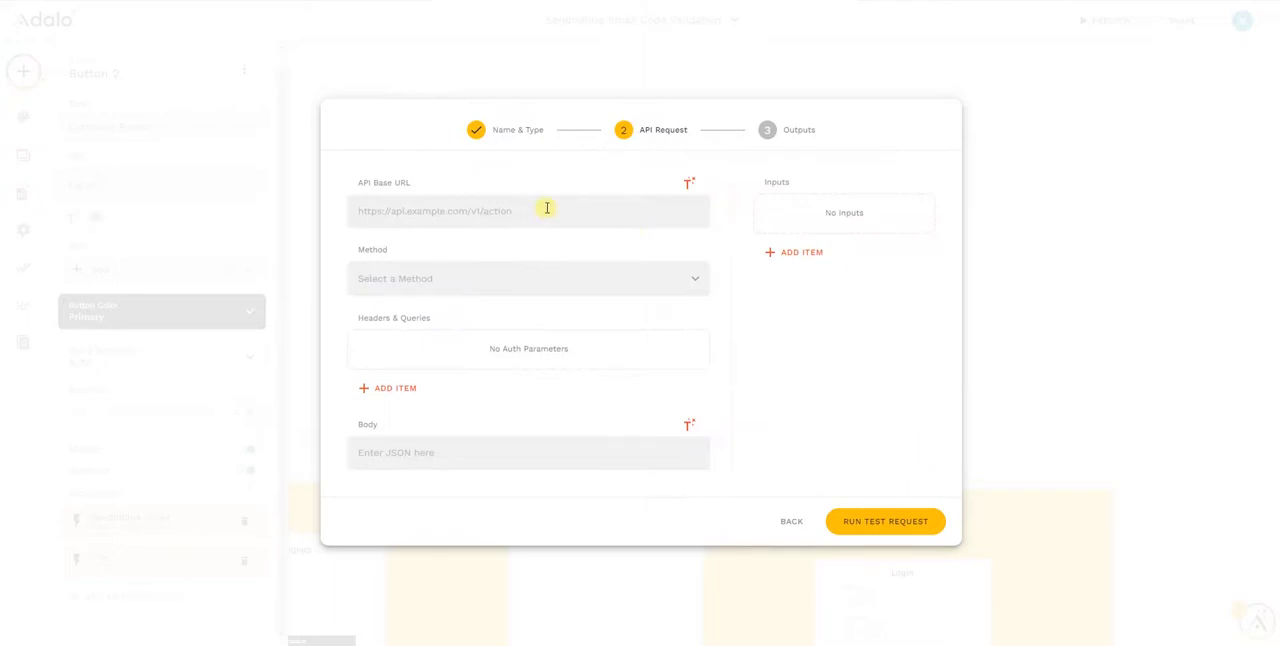
click(368, 1)
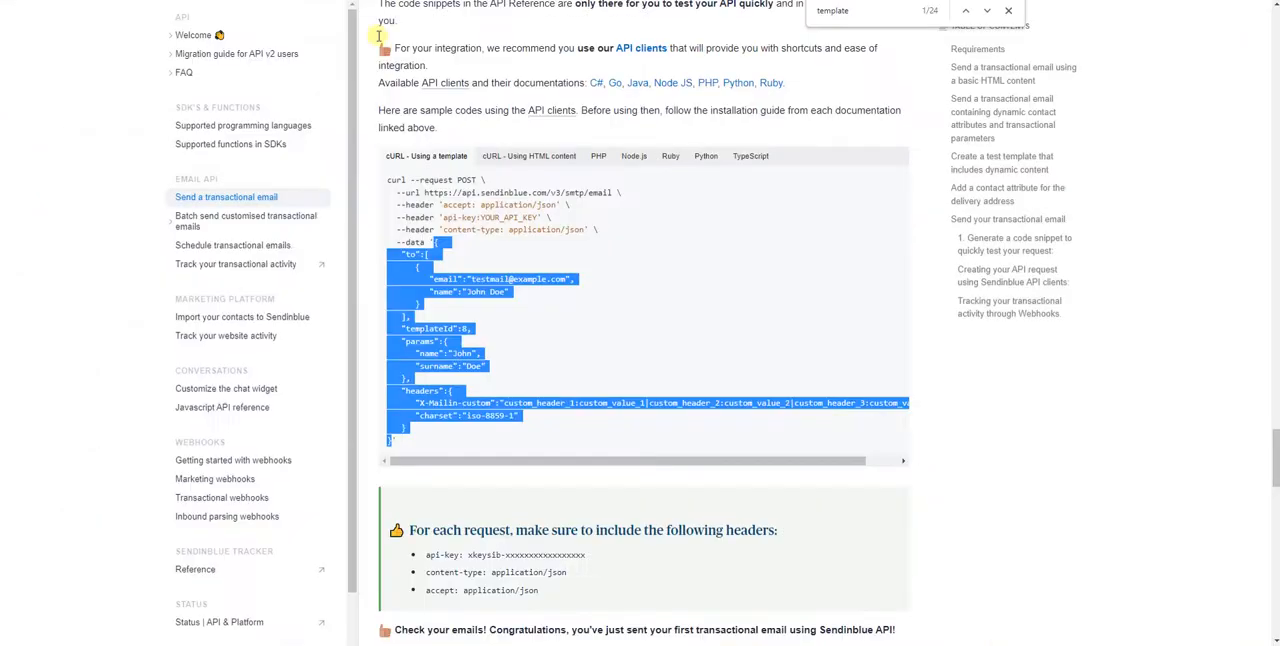
drag(612, 192, 431, 199)
right_click(431, 197)
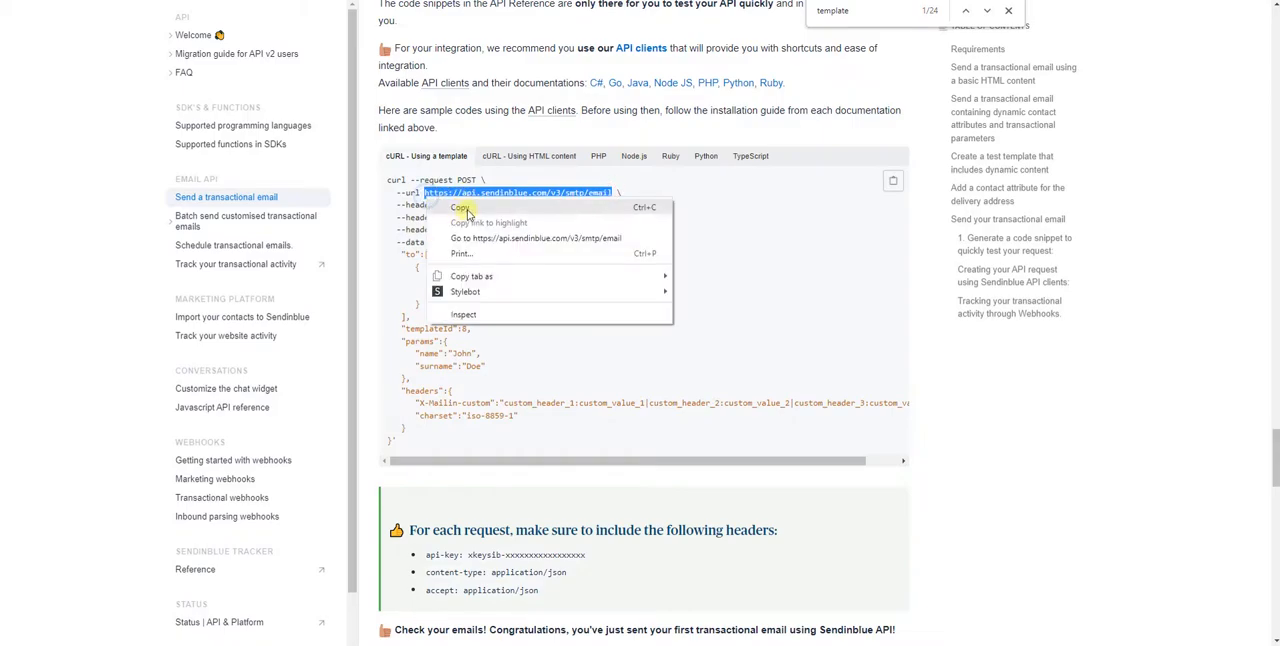
click(465, 207)
key(ctrl+Tab)
click(414, 205)
key(ctrl+v)
click(440, 280)
click(421, 331)
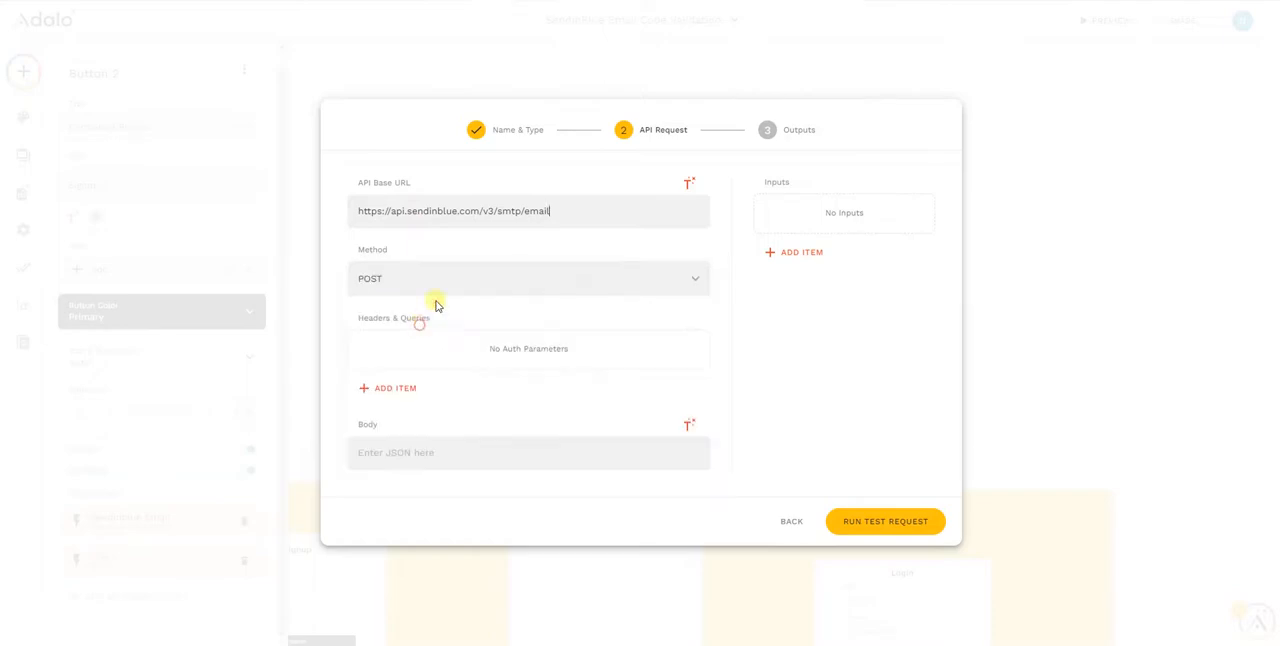
Add a header named api-key to the request and paste the Sendinblue API key as its value
click(420, 395)
click(491, 333)
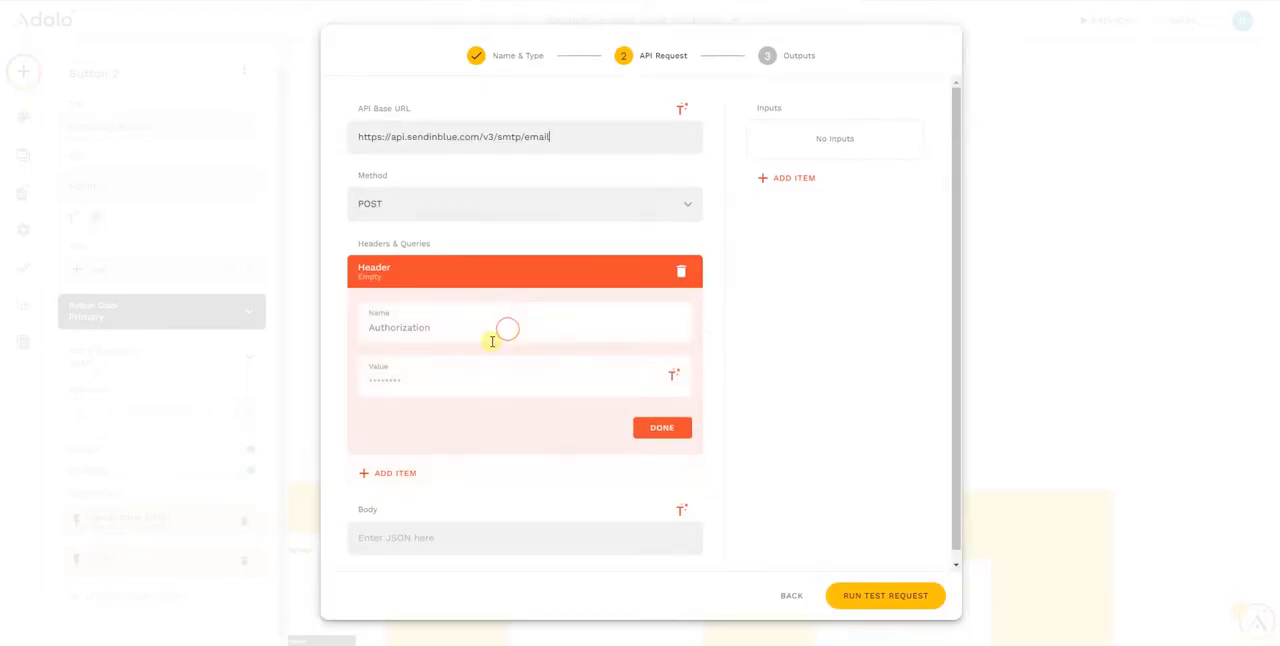
click(404, 330)
text(api-key)
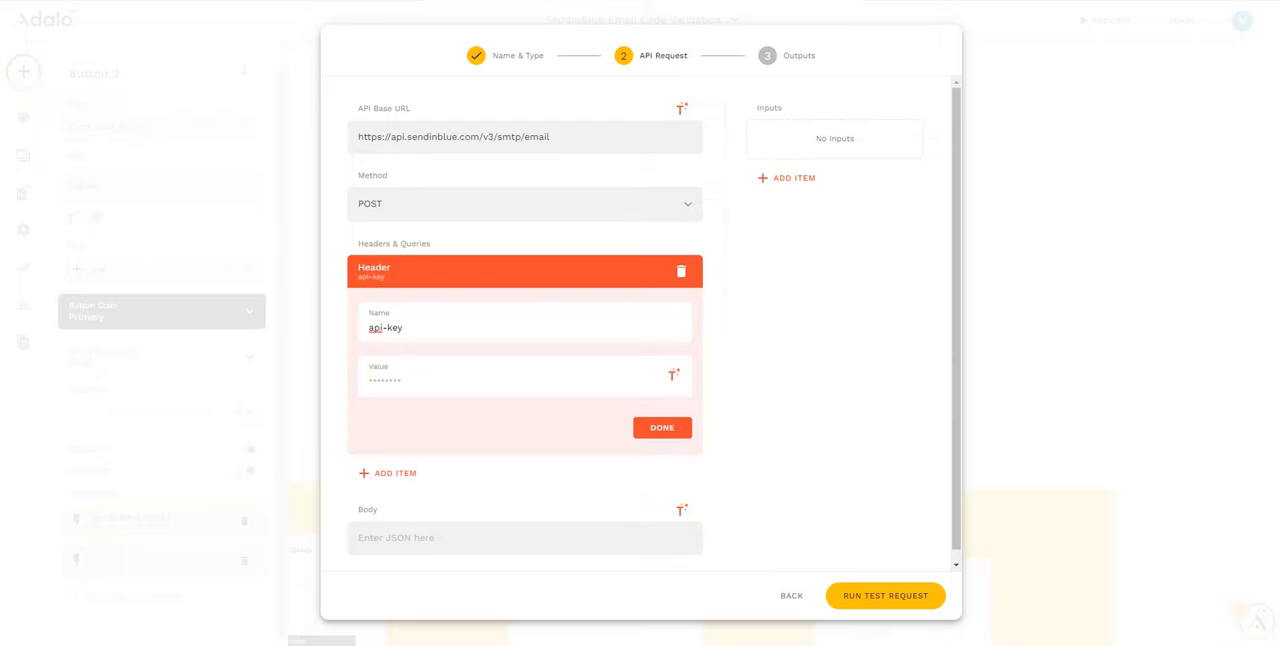
click(382, 380)
key(ctrl+v)
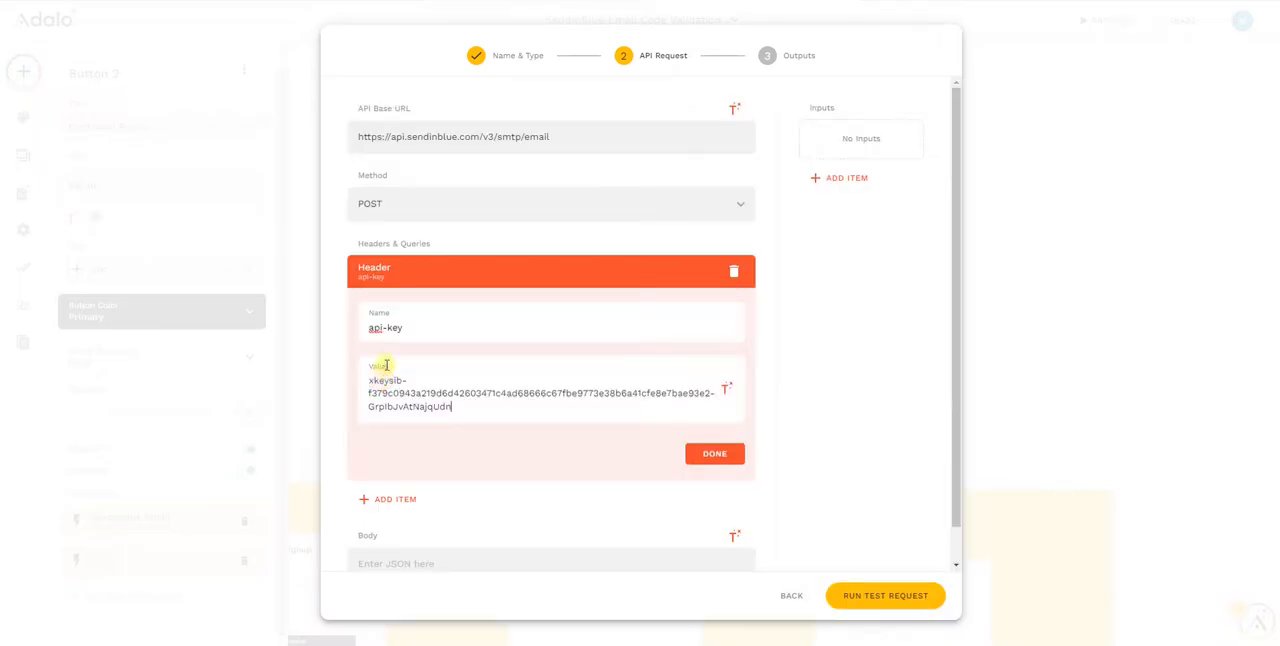
click(716, 456)
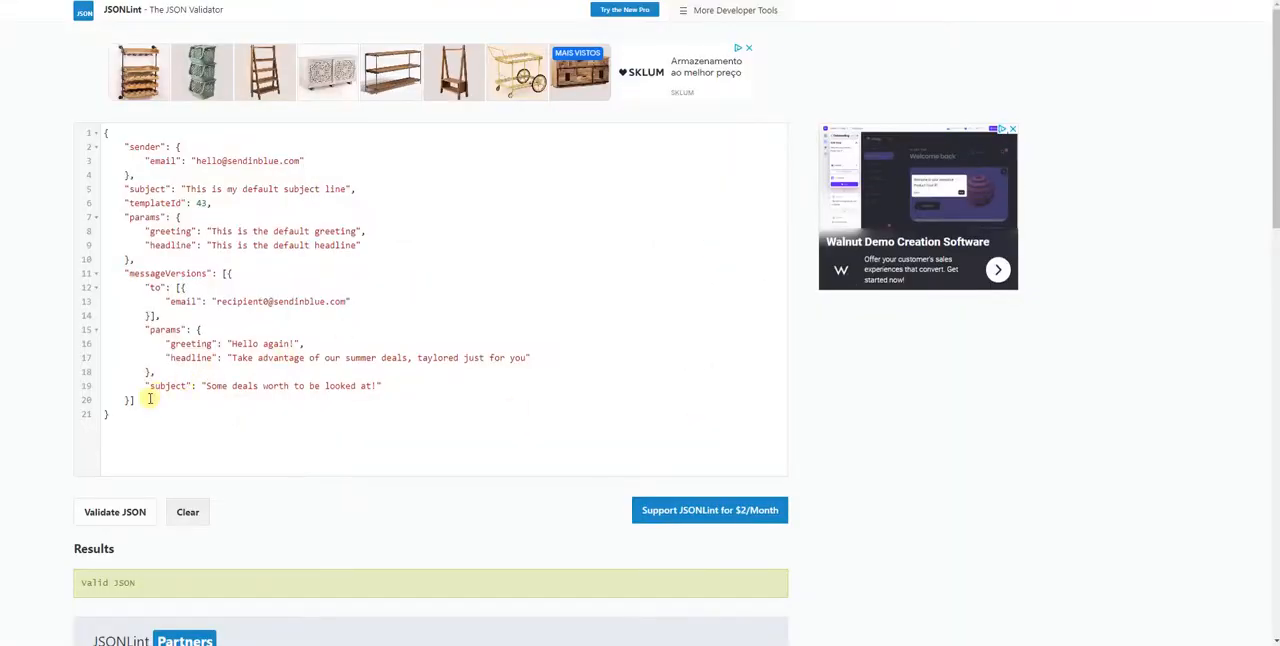
Copy the JSON sample containing messageVersions from JSONLint and paste it into the custom action's request body
drag(115, 416, 62, 132)
right_click(279, 201)
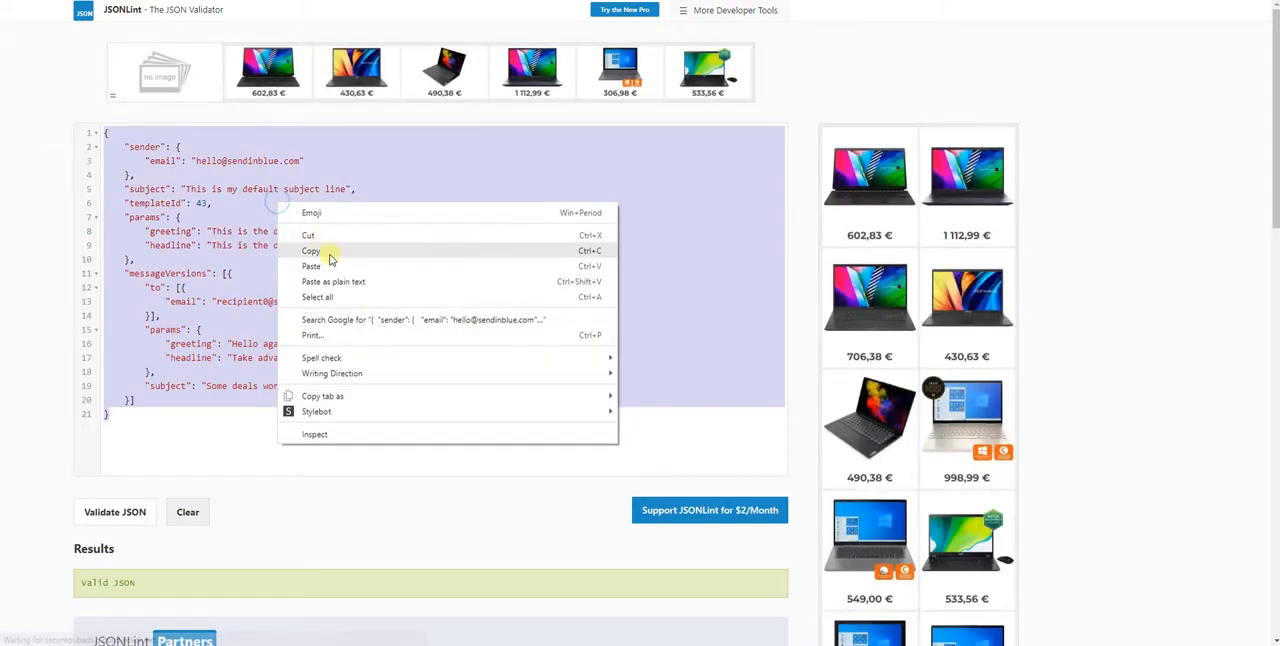
click(329, 253)
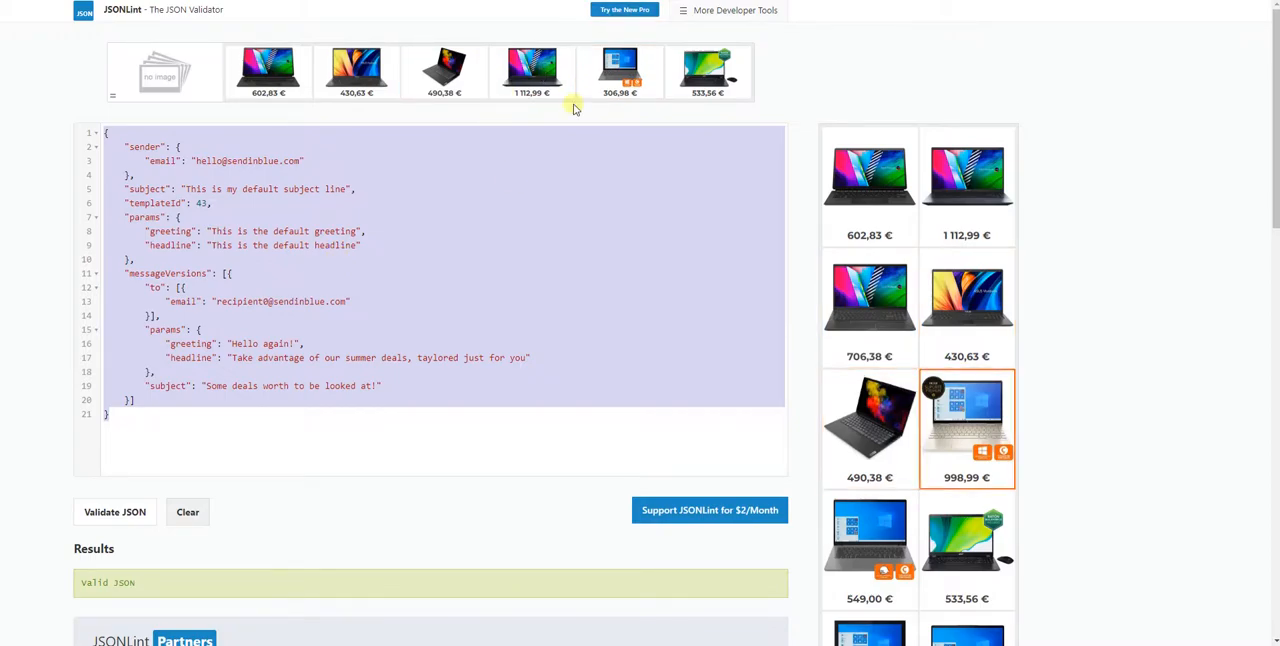
right_click(379, 280)
click(437, 325)
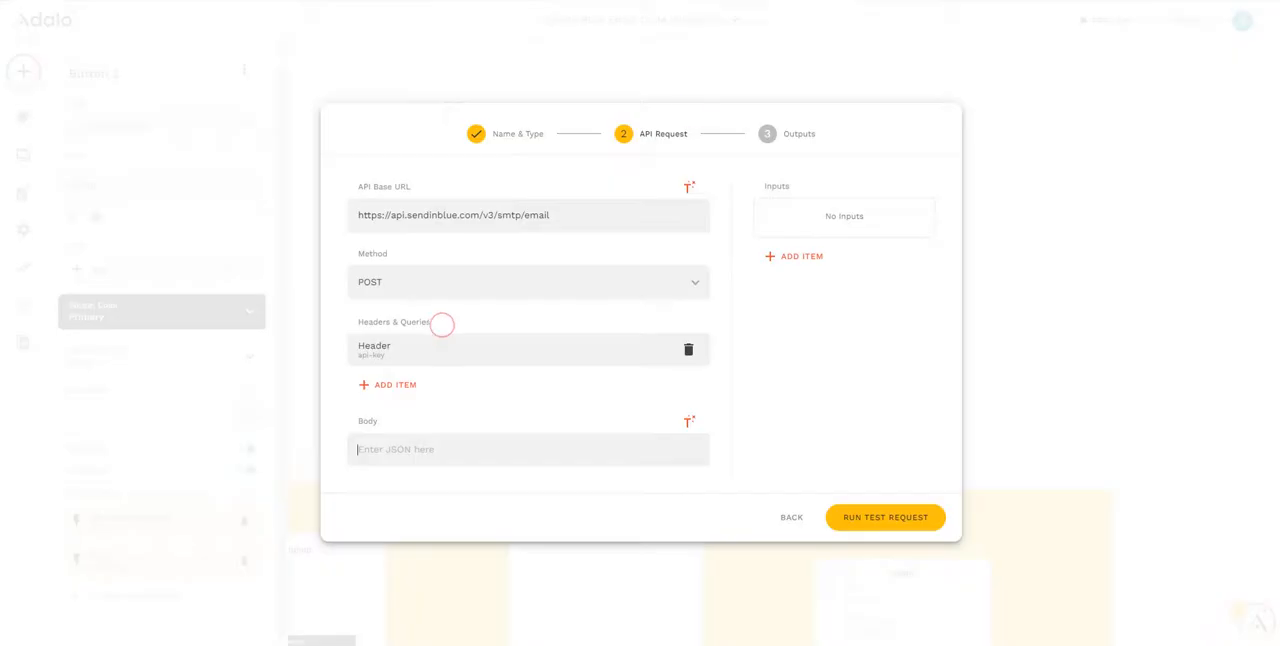
click(383, 447)
key(ctrl+v)
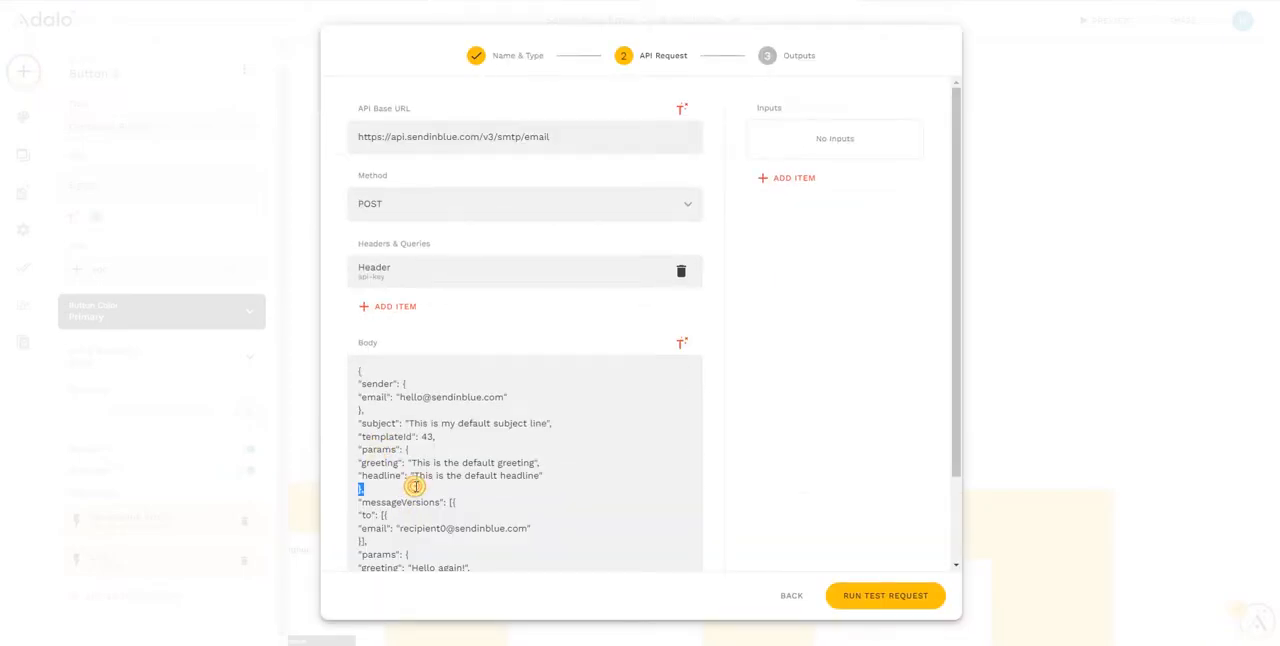
click(428, 476)
Add a text input named "to" with the account's own email address as its example value
click(802, 182)
click(820, 220)
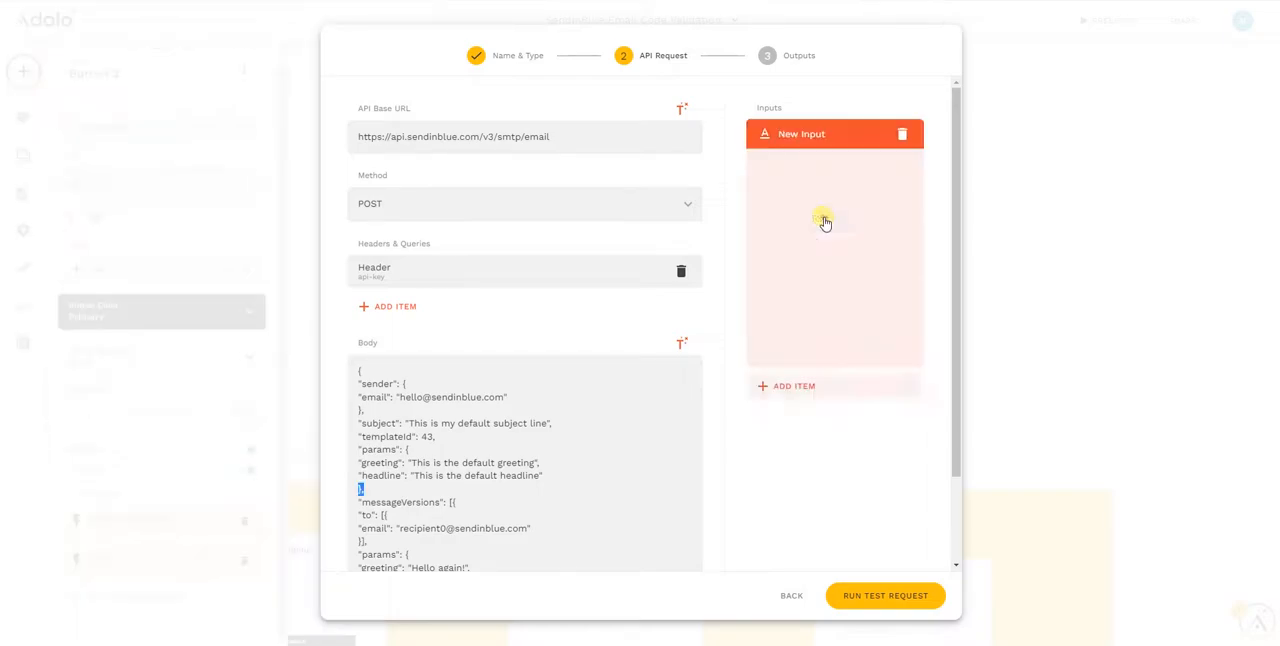
triple_click(791, 245)
text(to)
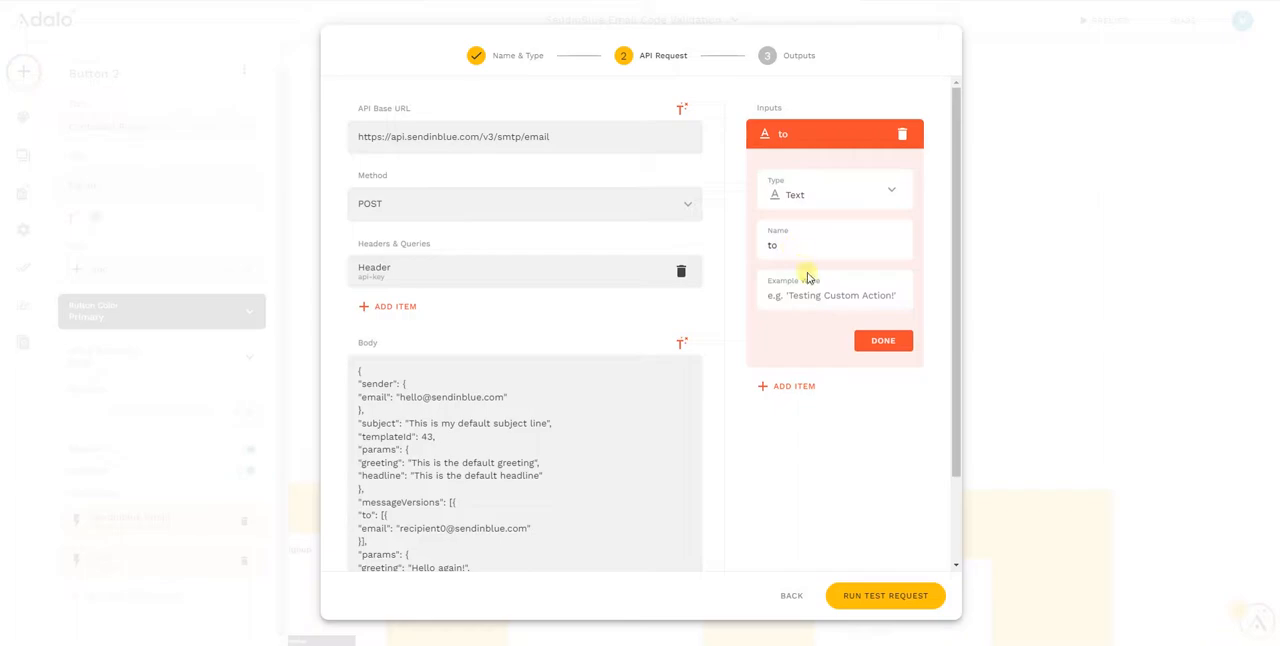
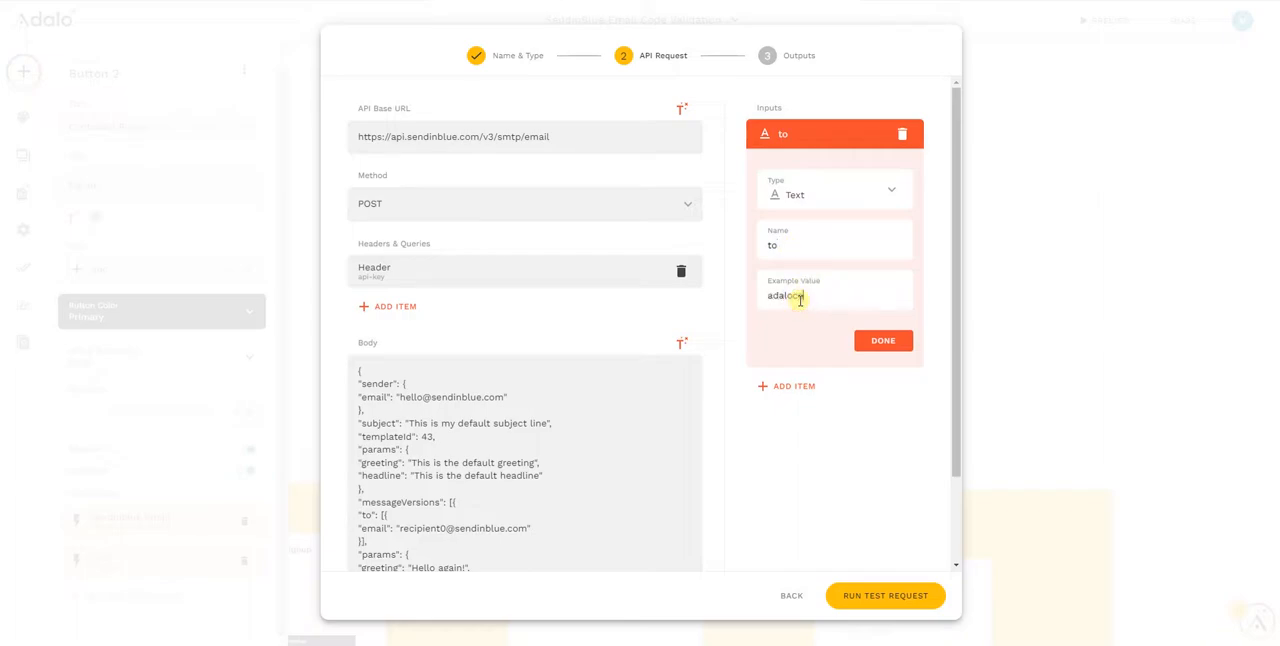
click(883, 340)
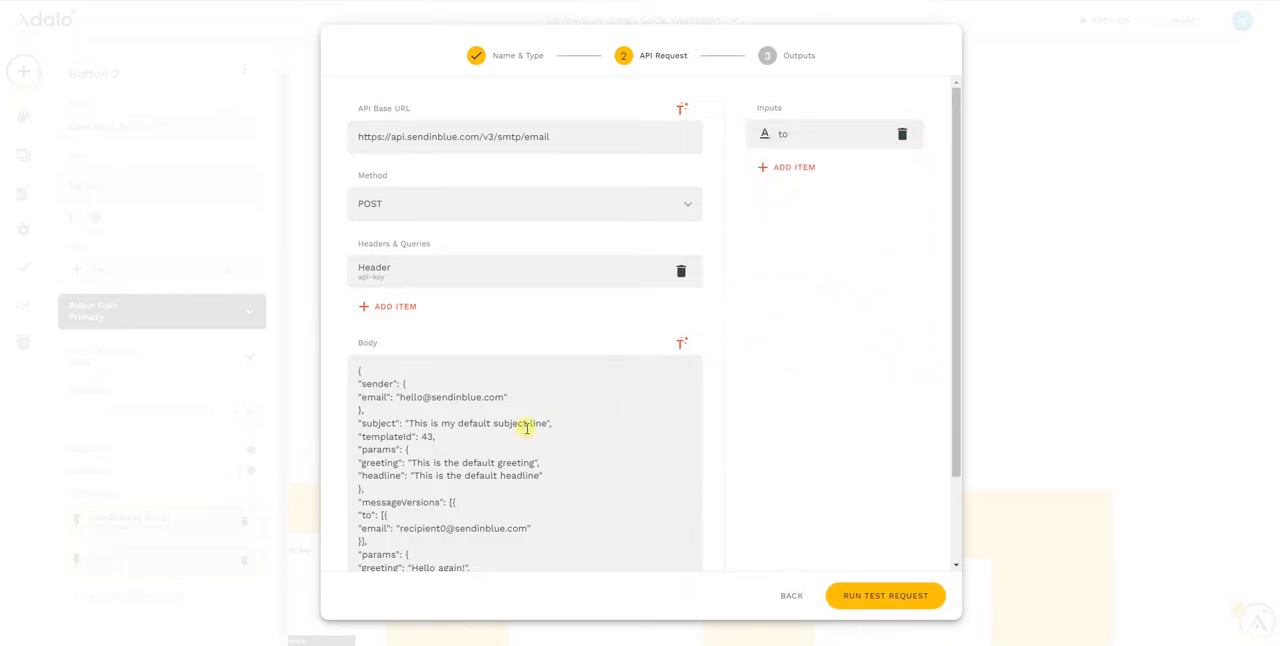
In the request body, set the top-level subject to "Hi, I am a template message" and templateId to 2
drag(547, 424, 411, 426)
key(BackSpace)
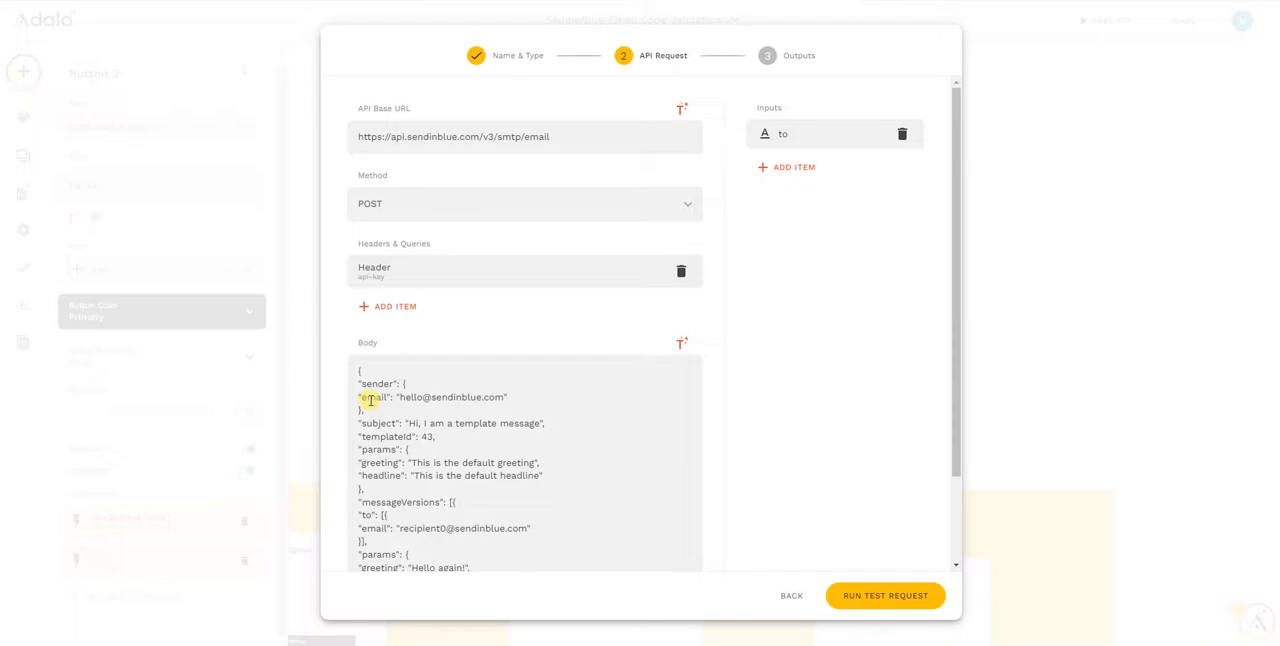
text(,)
key(Return)
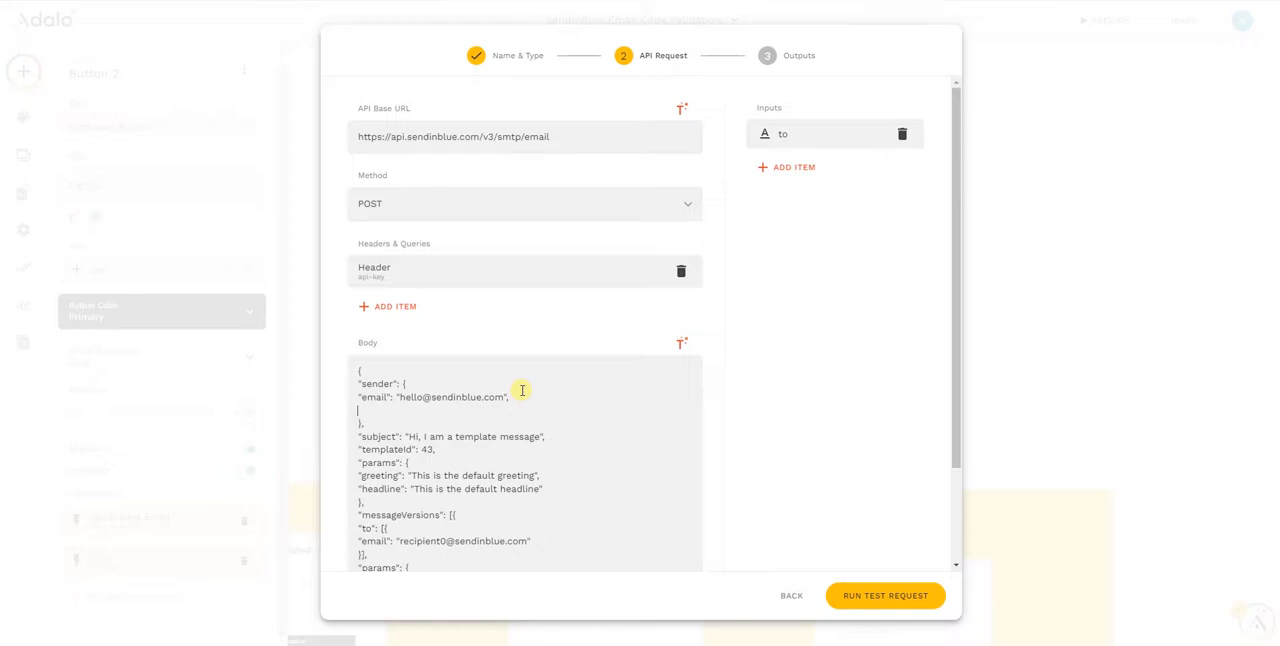
key(BackSpace)
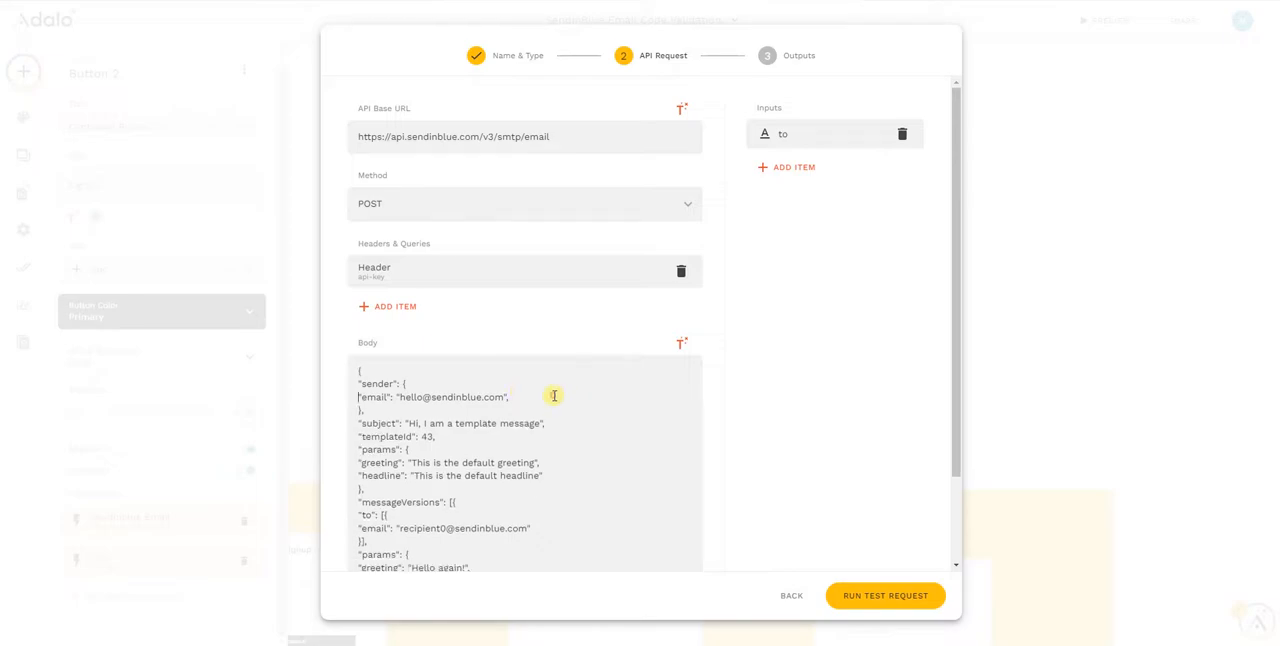
shift+click(521, 399)
click(516, 398)
key(BackSpace)
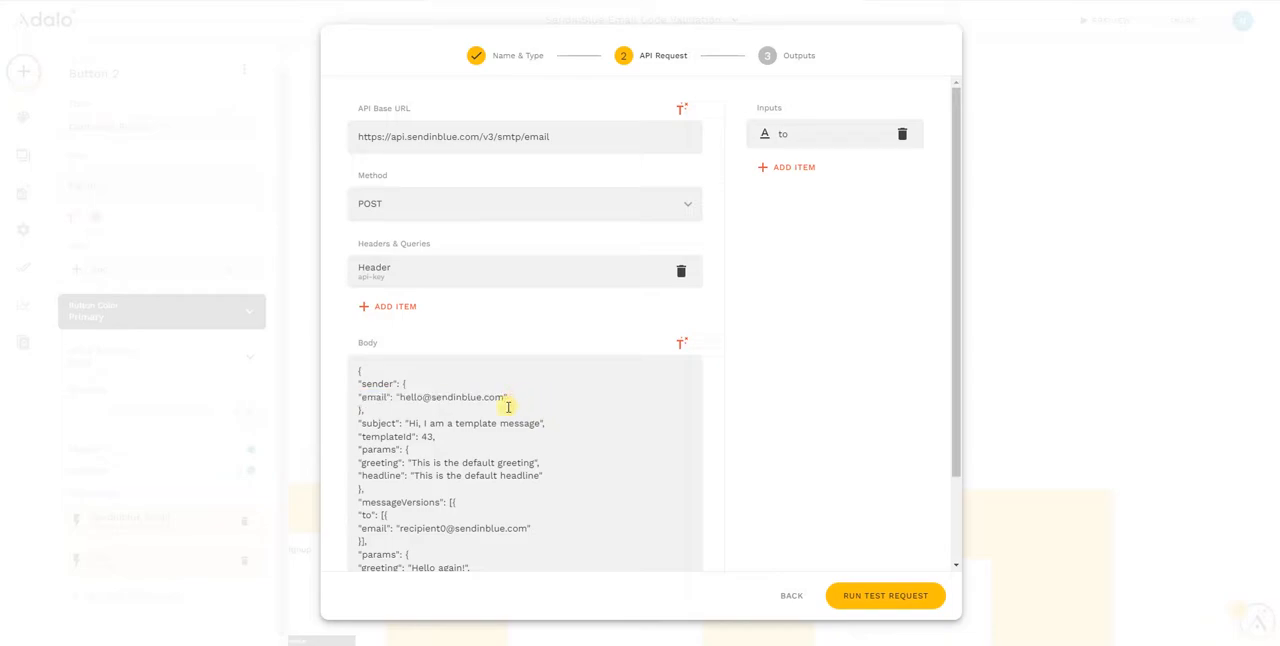
click(436, 434)
text(2)
scroll(472, 481, down, 2)
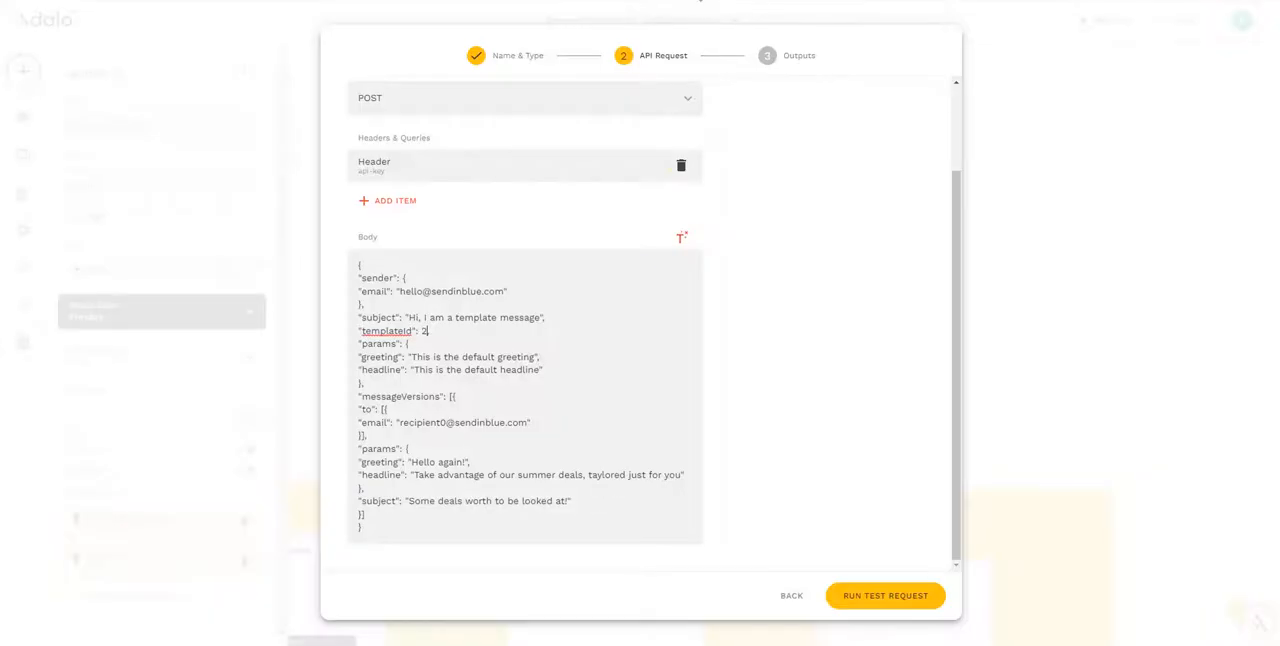
text(,)
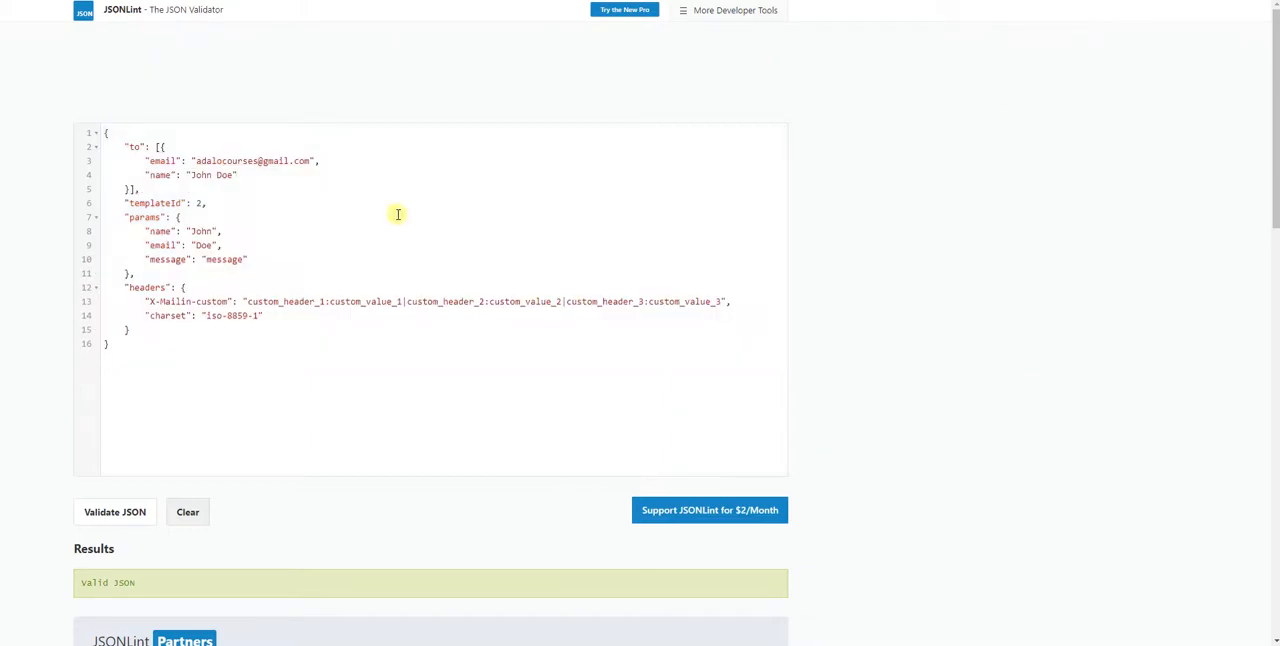
Replace the entire request body with the JSON from JSONLint that has the name, email and message params
drag(155, 350, 91, 121)
right_click(238, 185)
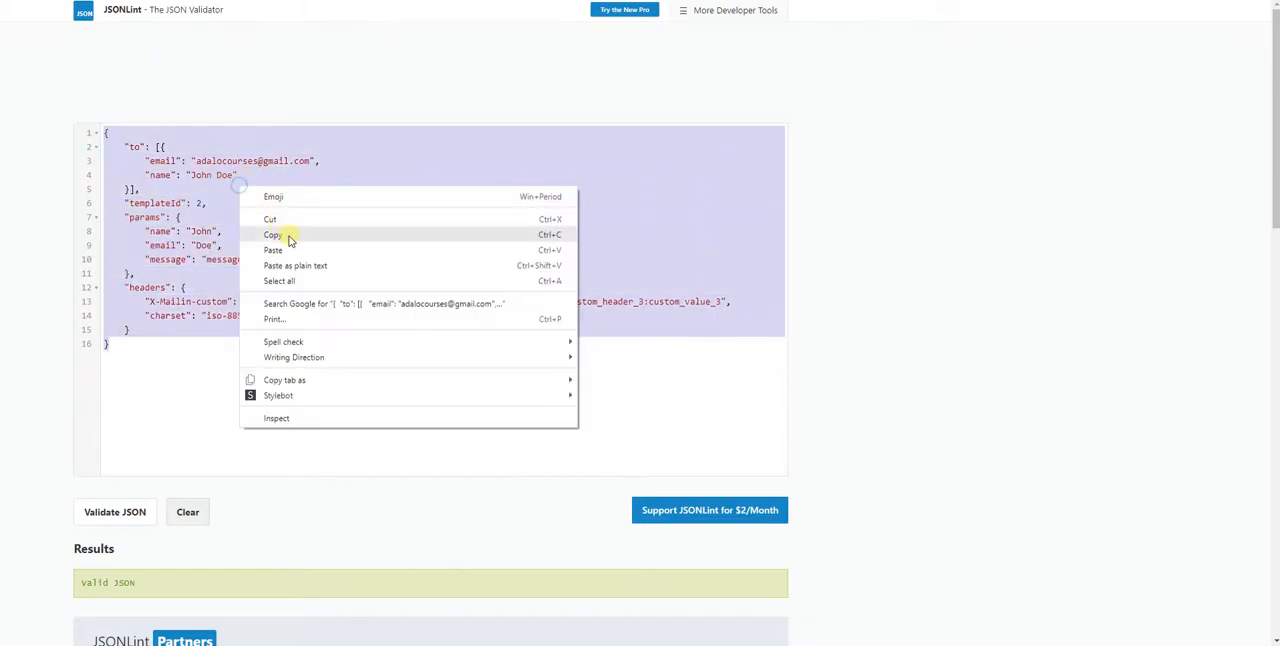
click(289, 236)
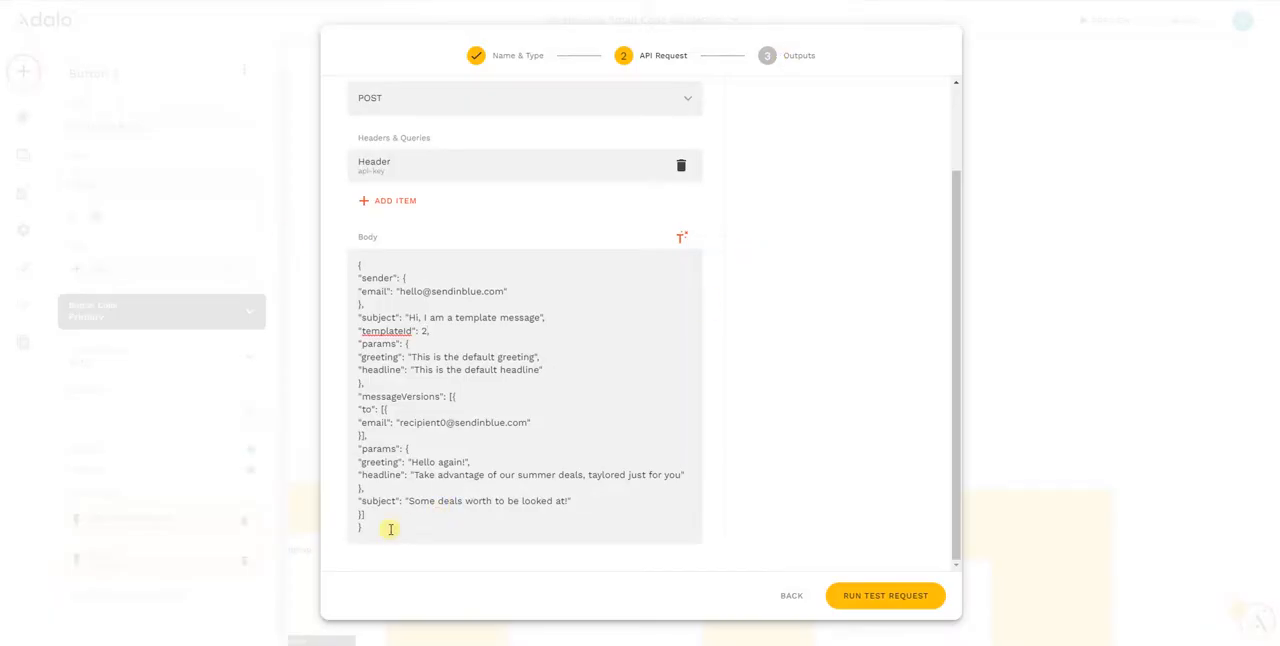
click(387, 527)
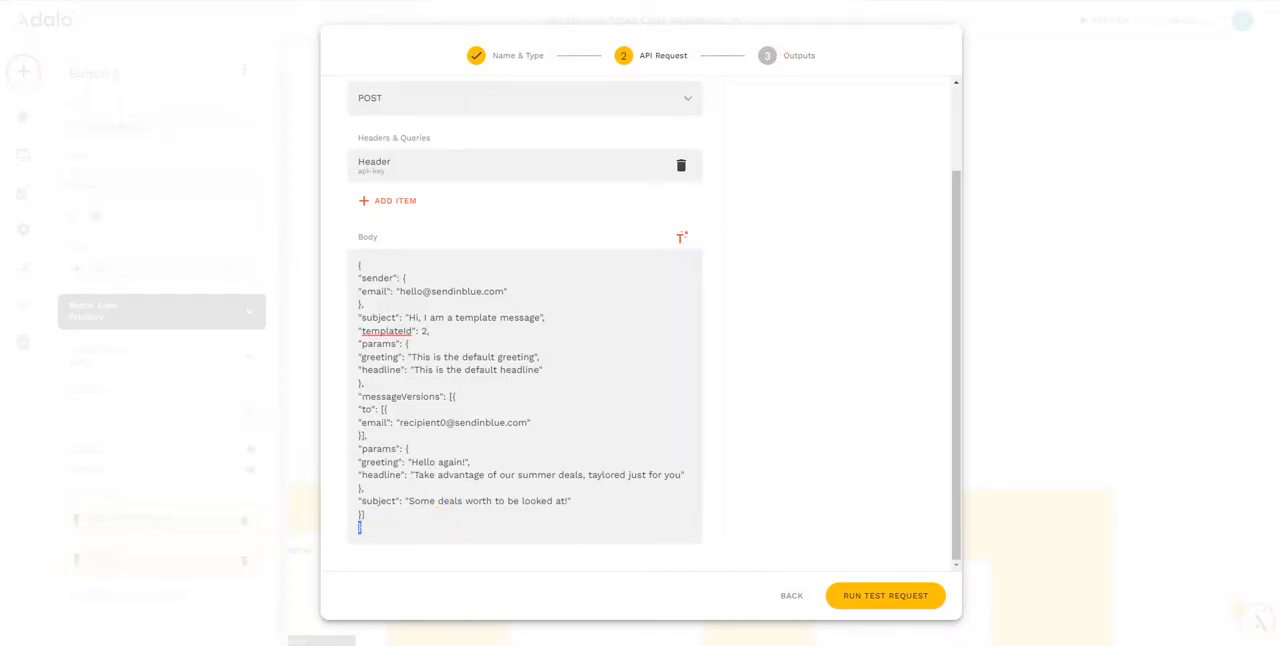
key(ctrl+a)
key(BackSpace)
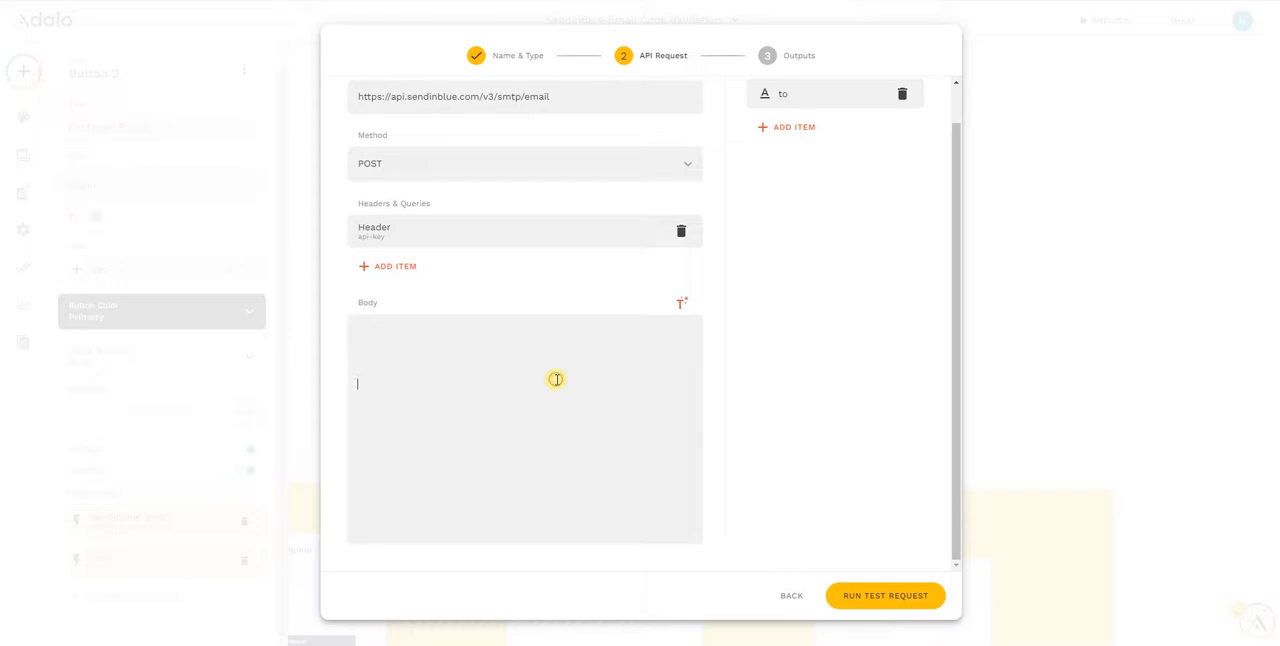
key(ctrl+v)
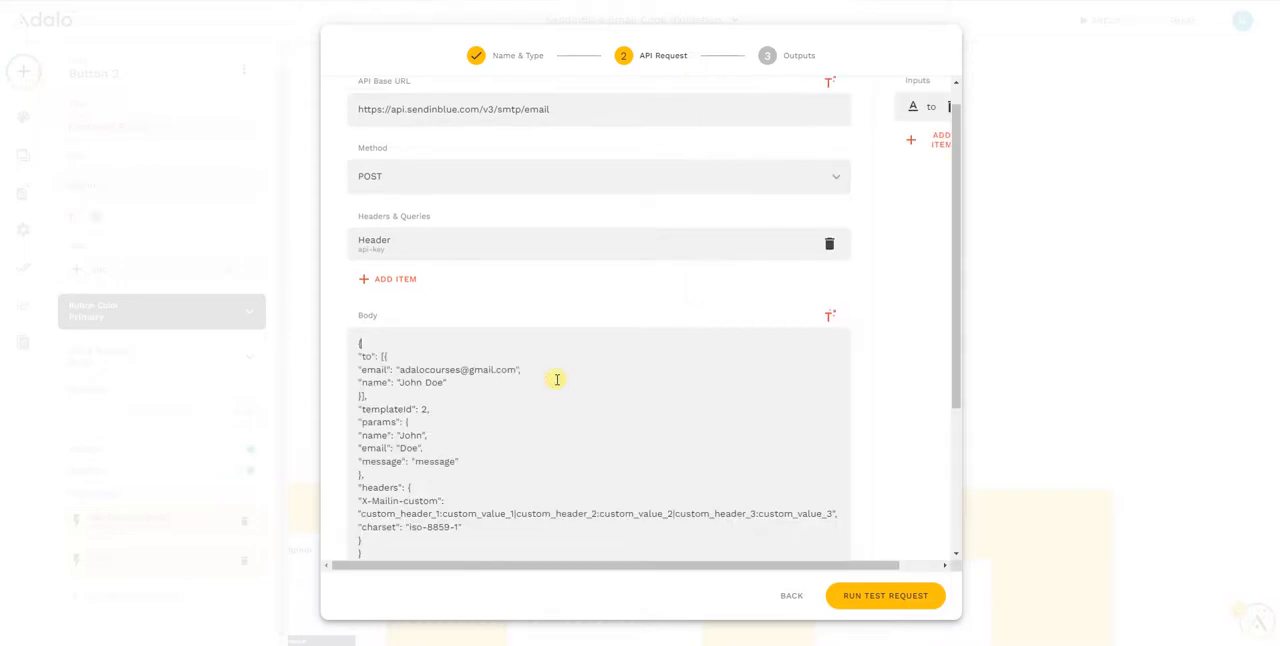
scroll(540, 420, down, 1)
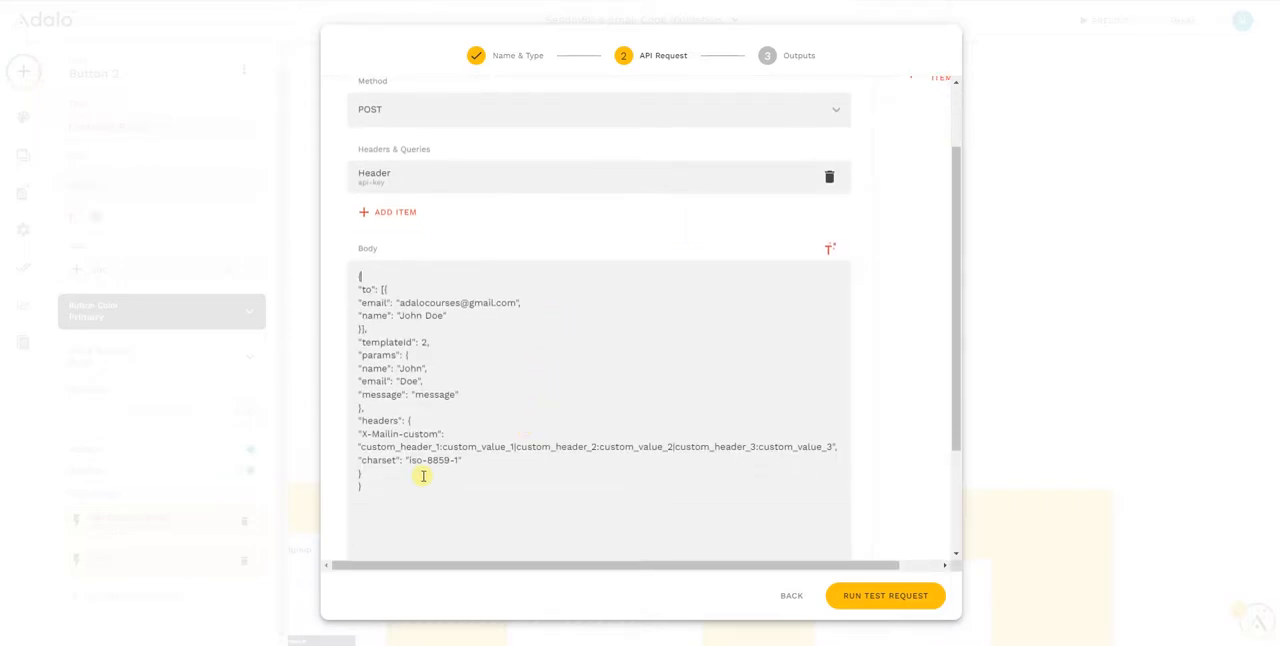
Add a number input named TemplateID with 2 as its example value
scroll(410, 484, up, 1)
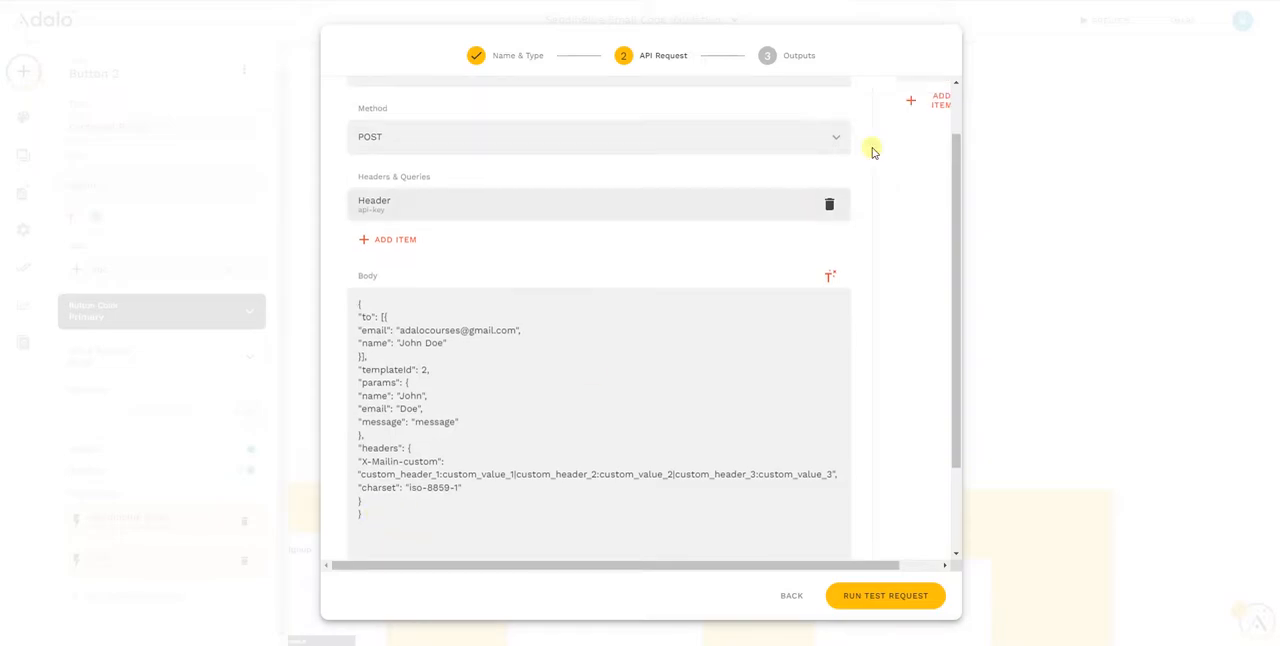
scroll(957, 374, up, 2)
click(912, 166)
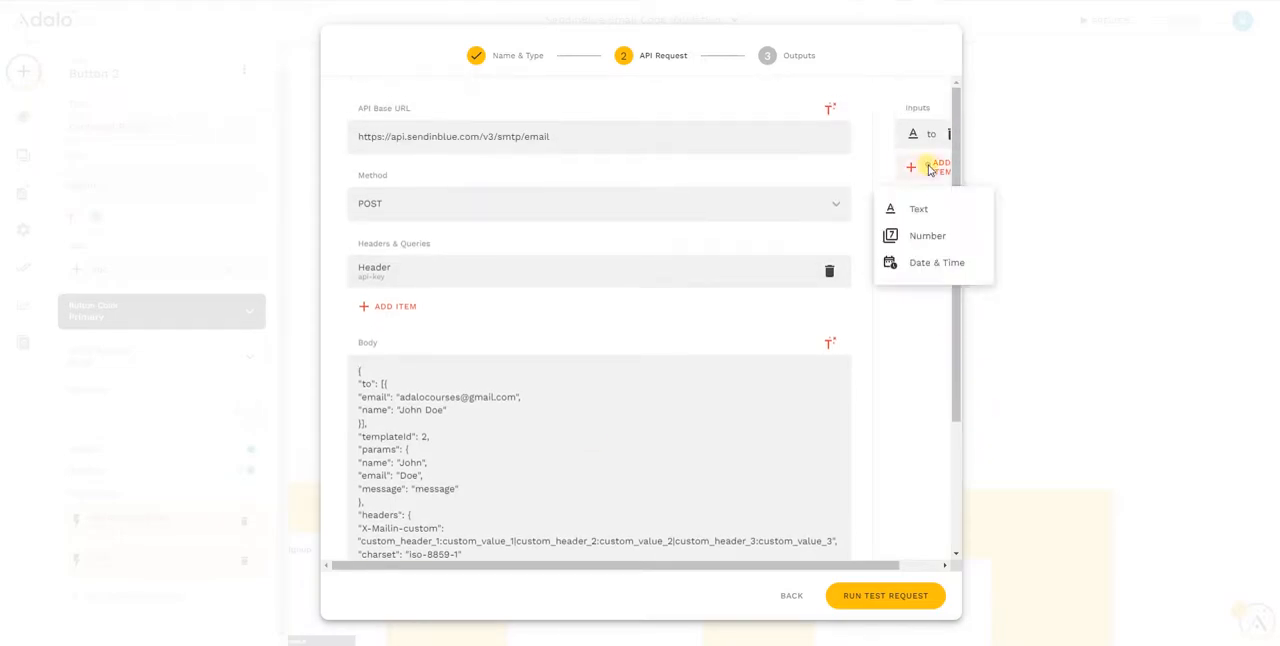
click(919, 235)
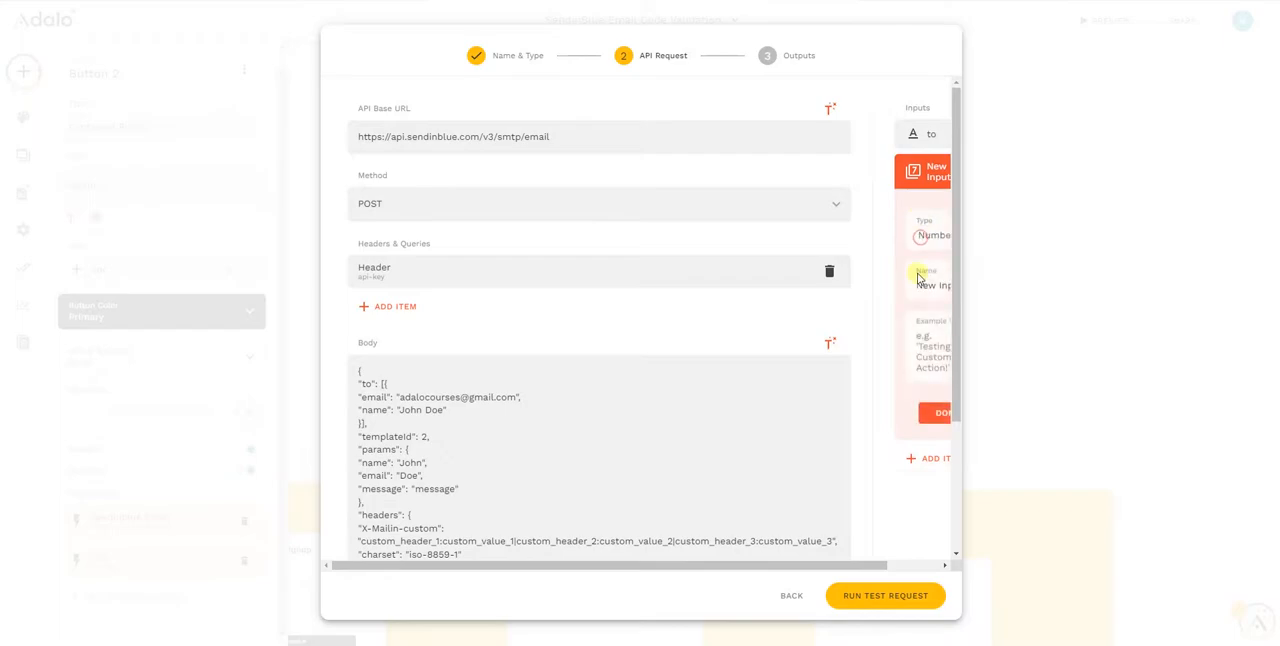
triple_click(921, 286)
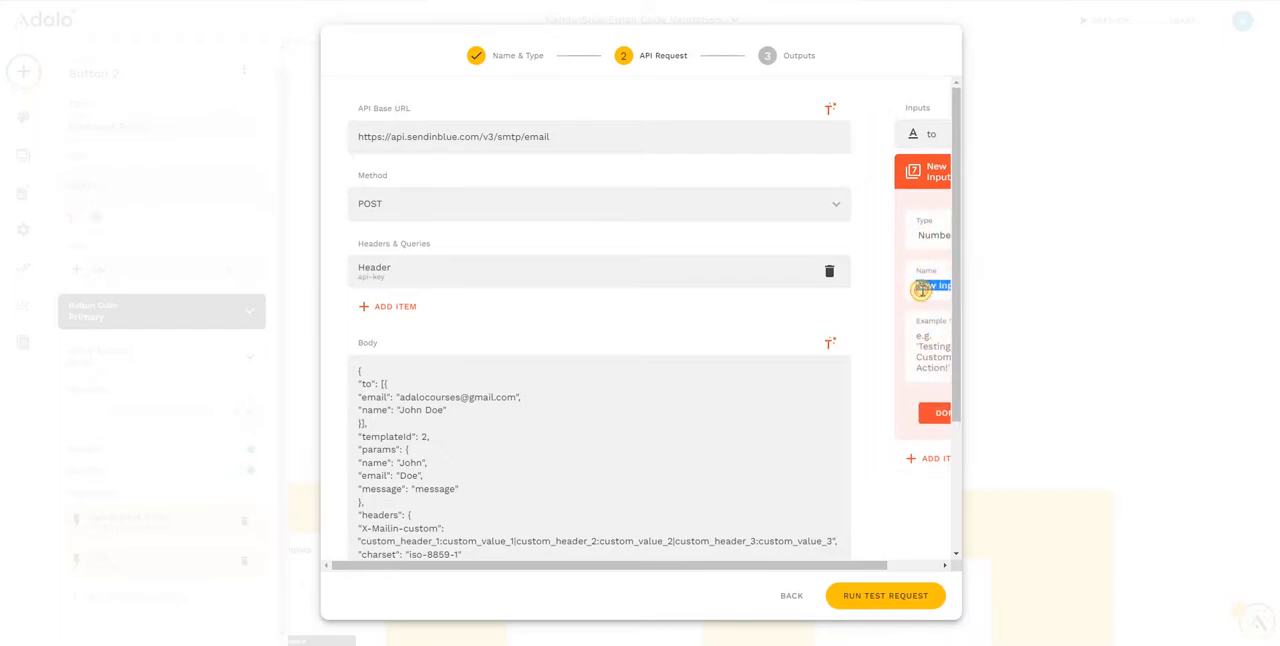
text(TemplateID)
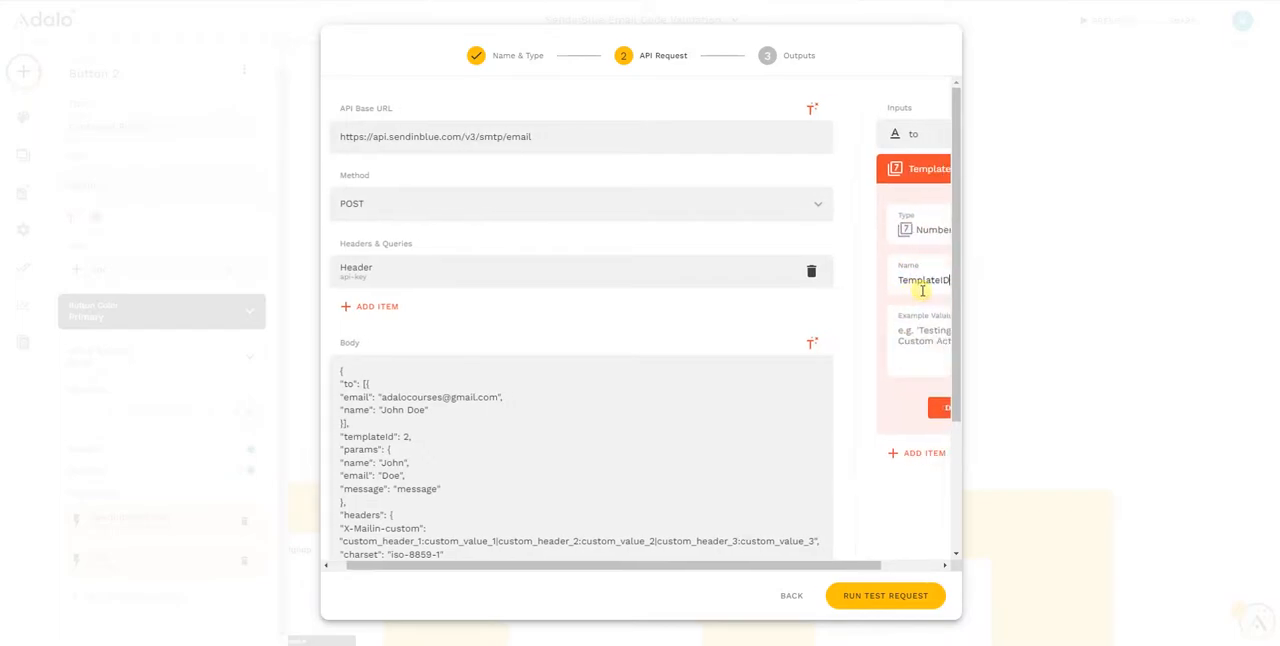
click(928, 341)
text(2)
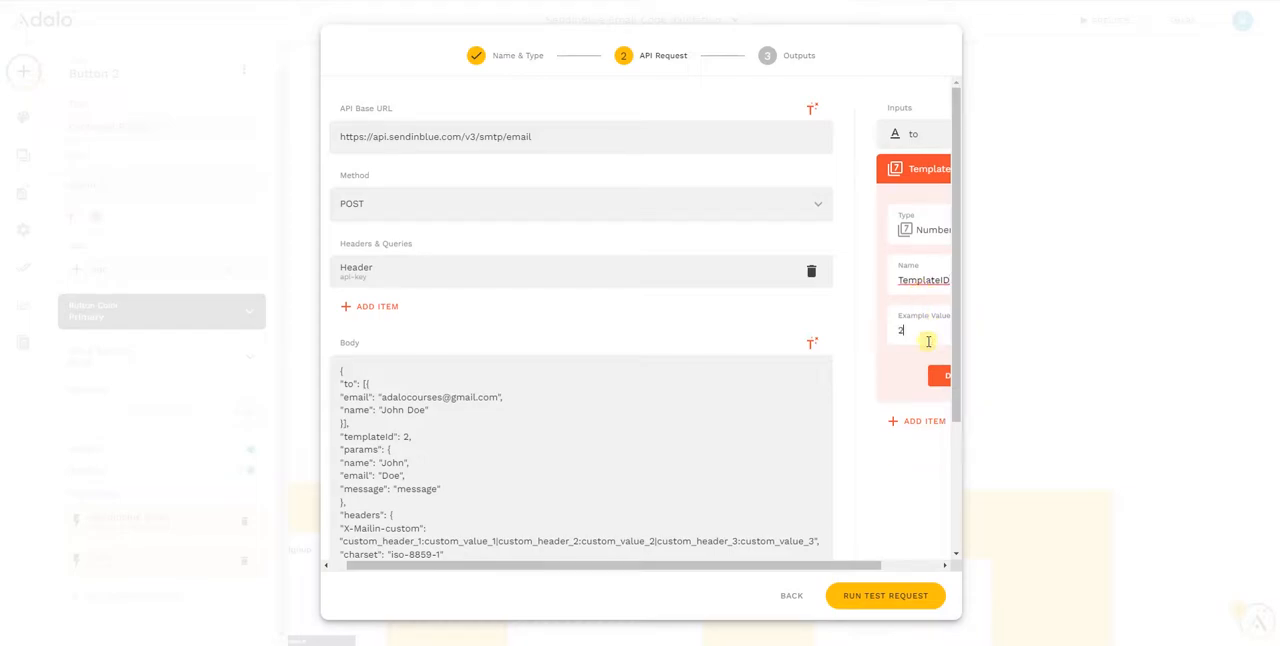
click(935, 372)
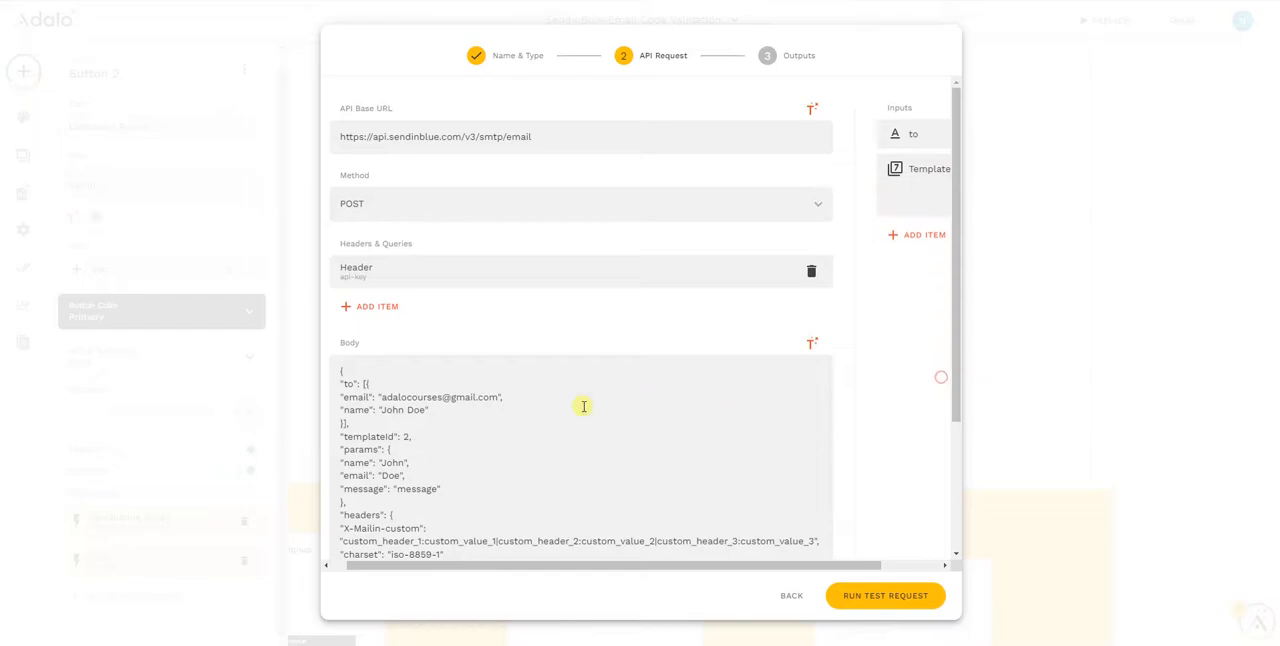
Replace the templateId value in the request body with the TemplateID input
scroll(484, 380, down, 1)
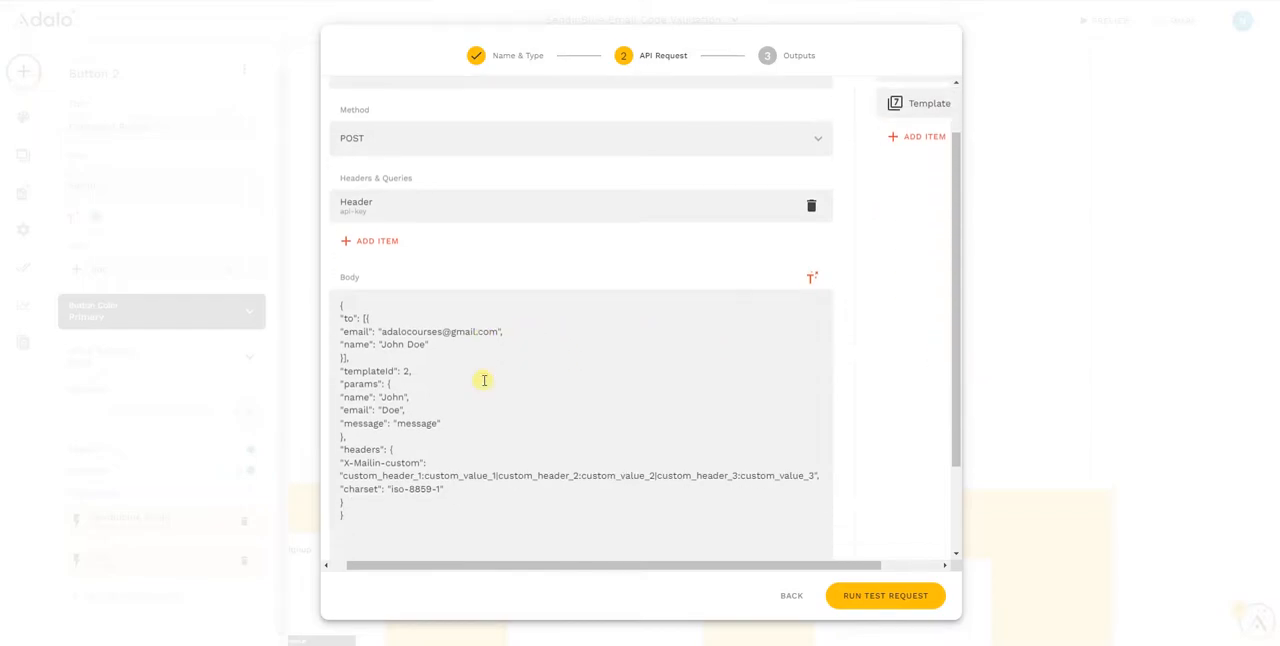
click(408, 372)
key(BackSpace)
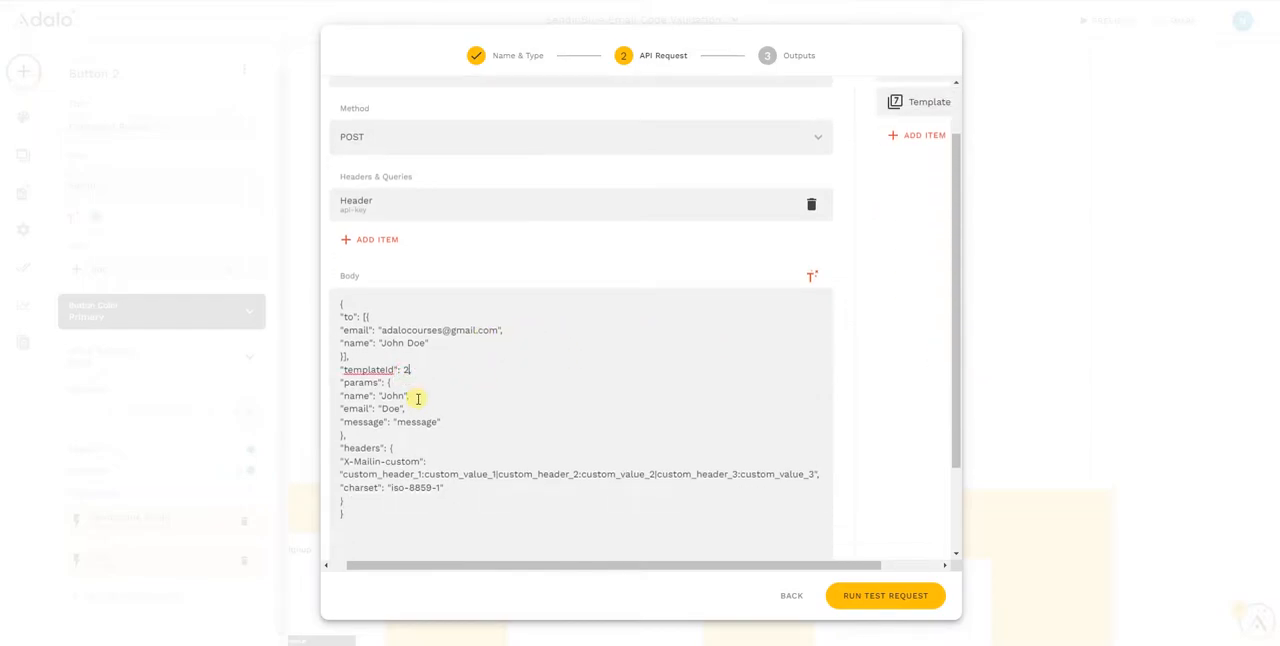
click(811, 276)
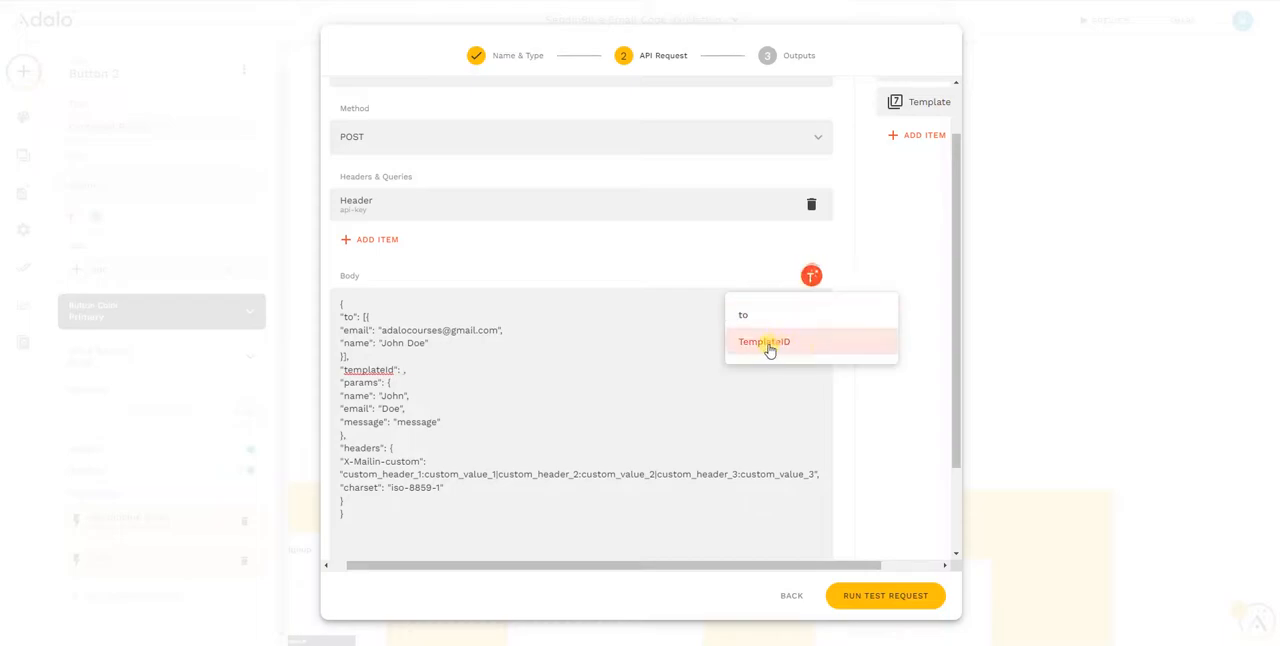
click(766, 344)
Replace the recipient's email address inside the body's "to" block with the "to" input, keeping the quotation marks
double_click(448, 330)
drag(499, 328, 380, 326)
key(BackSpace)
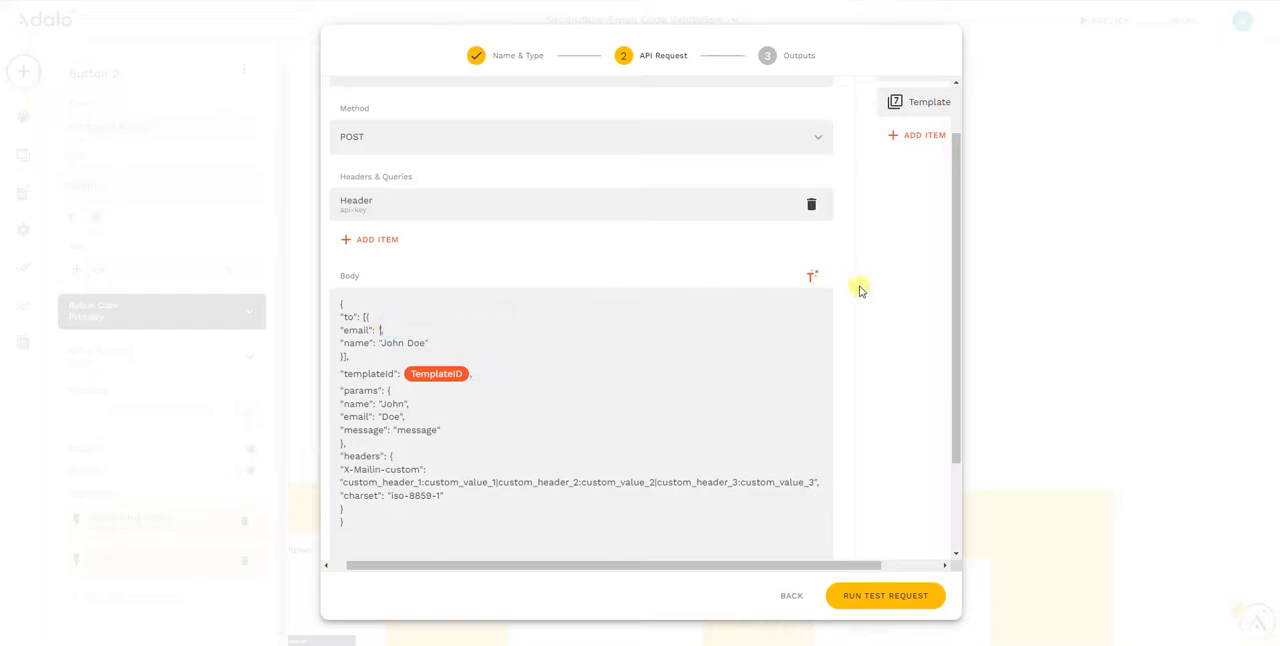
click(811, 276)
click(770, 310)
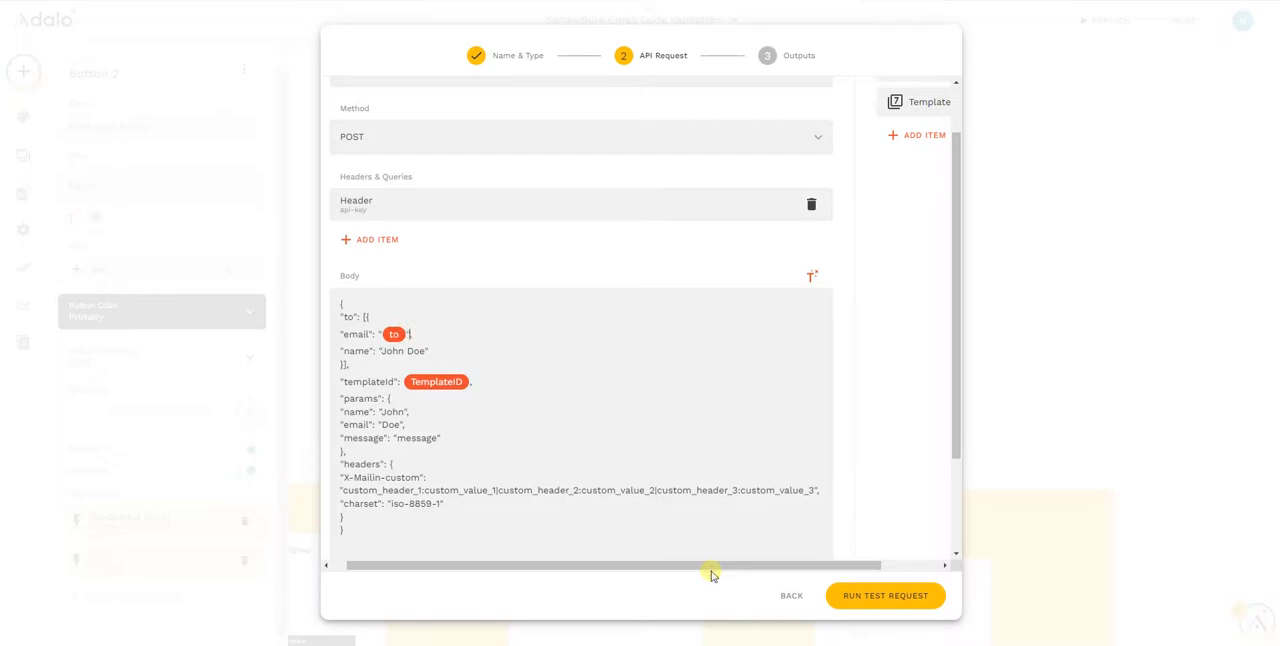
Delete the placeholder text between the quotation marks of the message param
scroll(574, 405, down, 1)
double_click(416, 370)
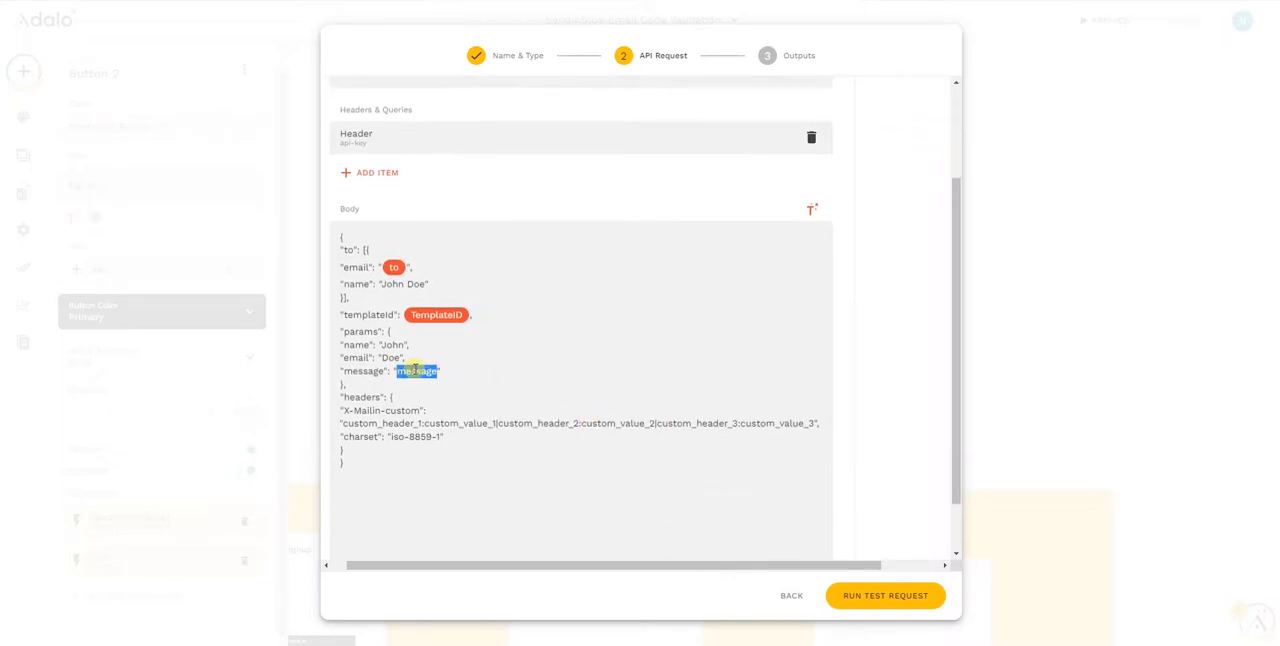
key(BackSpace)
Add a text input named "message" with the example value "I am a message"
scroll(949, 133, up, 2)
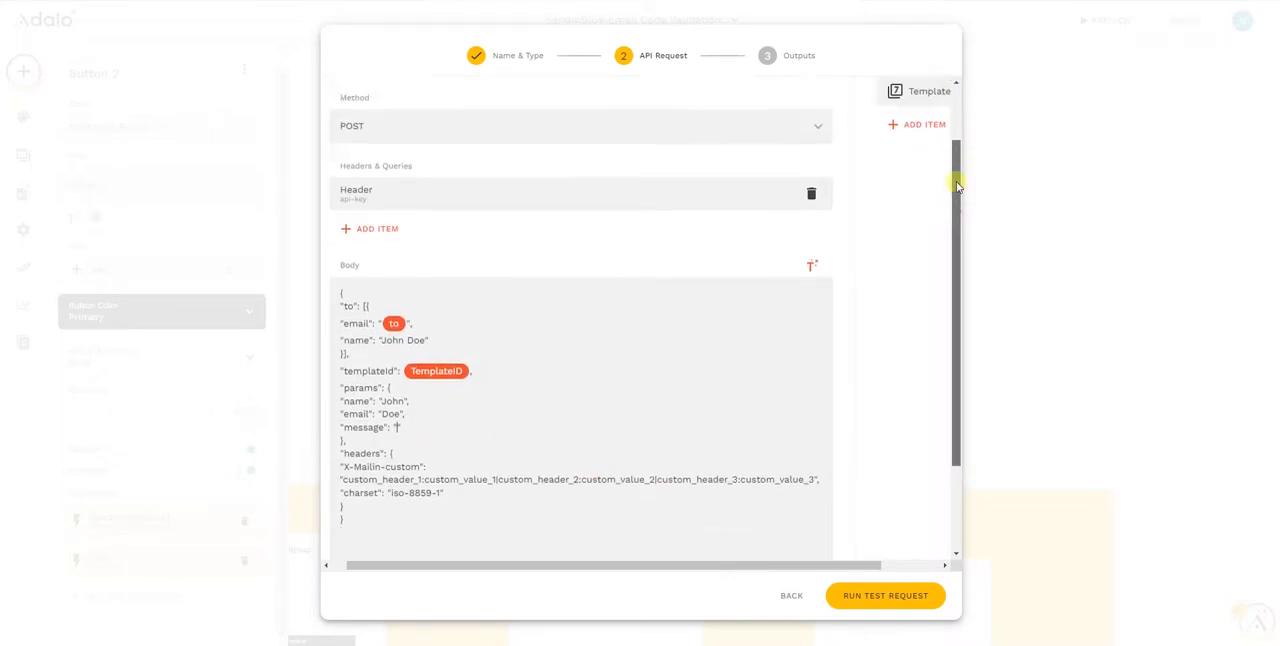
click(925, 202)
click(921, 244)
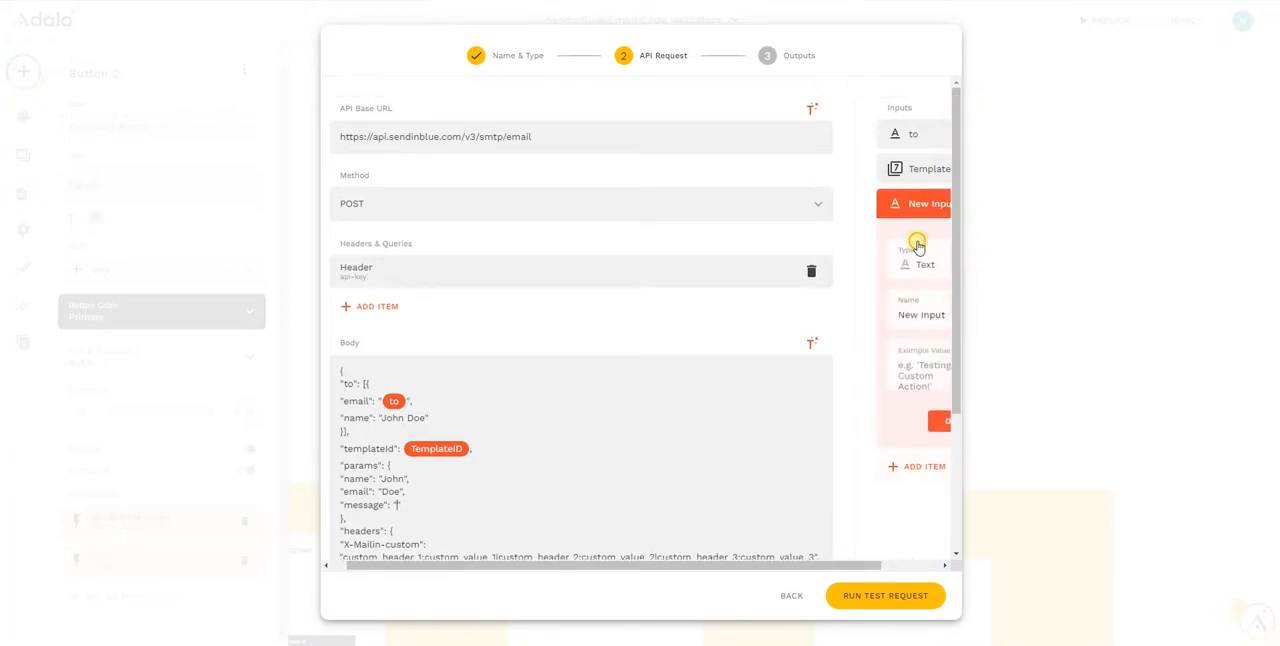
scroll(905, 285, down, 1)
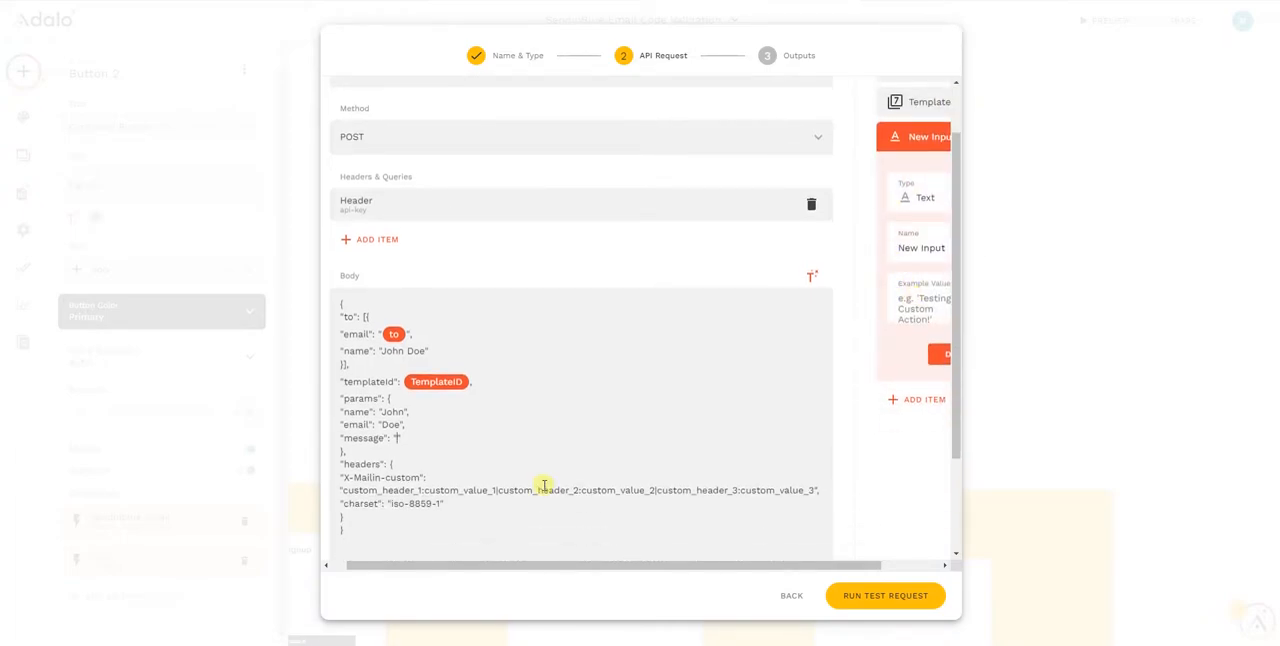
triple_click(922, 246)
text(message)
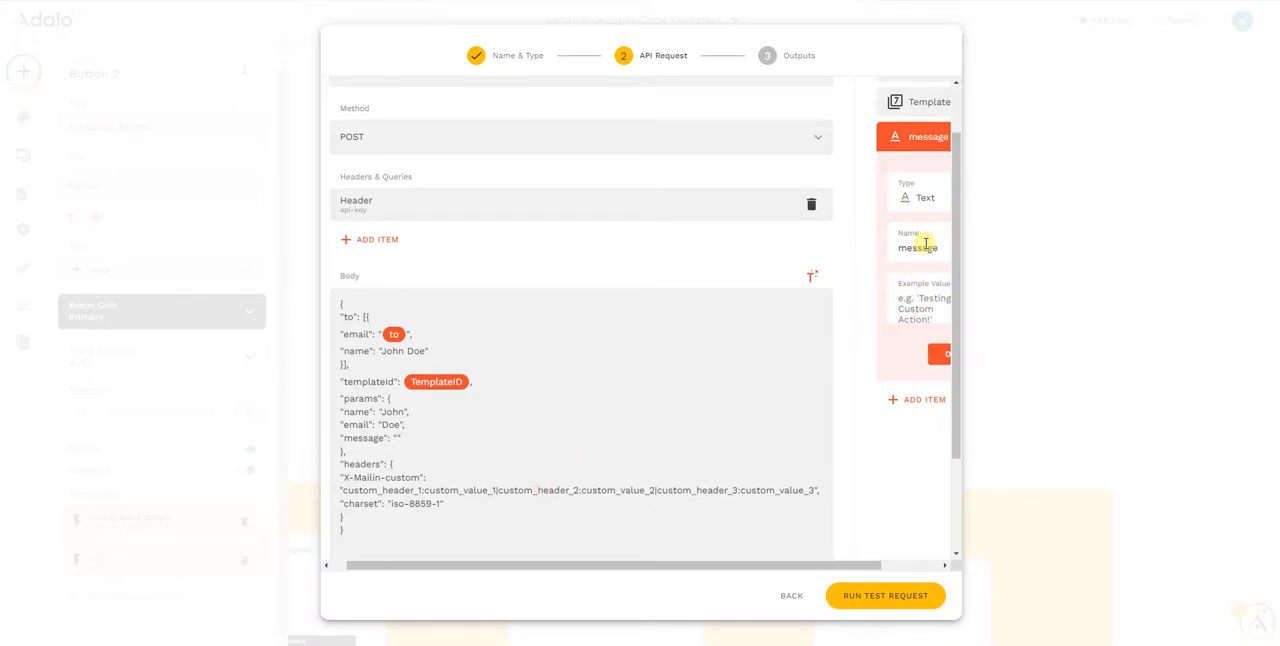
key(Tab)
text(I am a message)
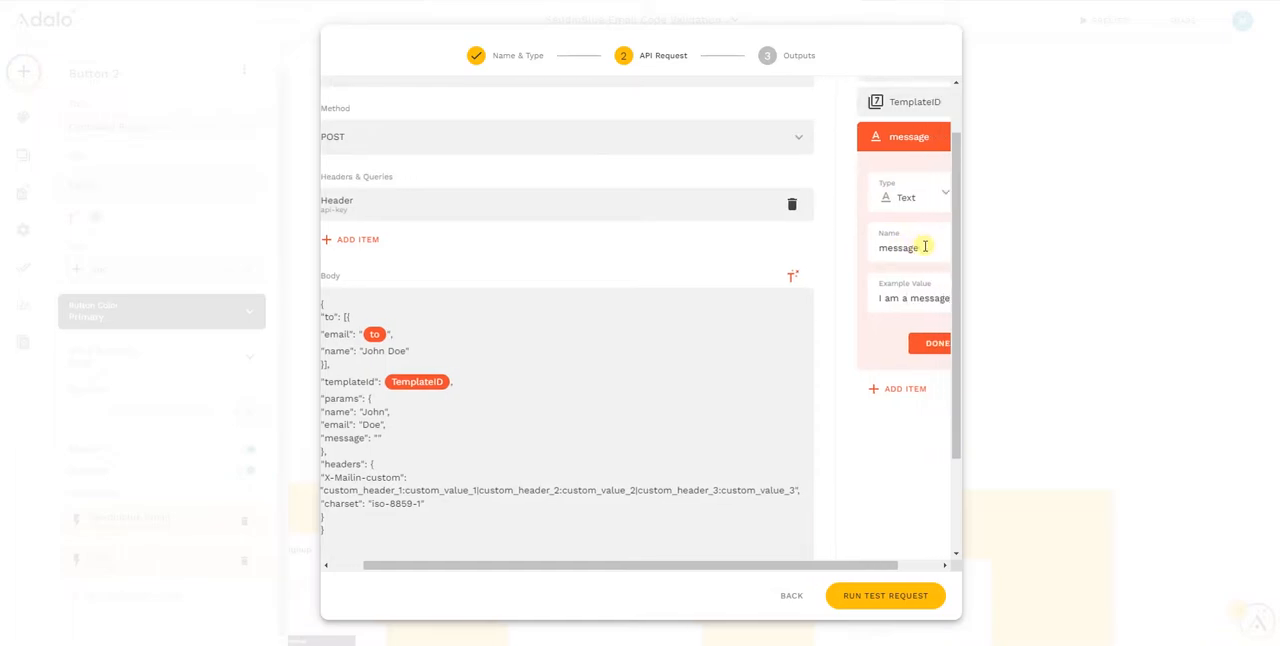
click(932, 343)
Add a text input named "email" with a support email address as its example value
drag(808, 565, 777, 564)
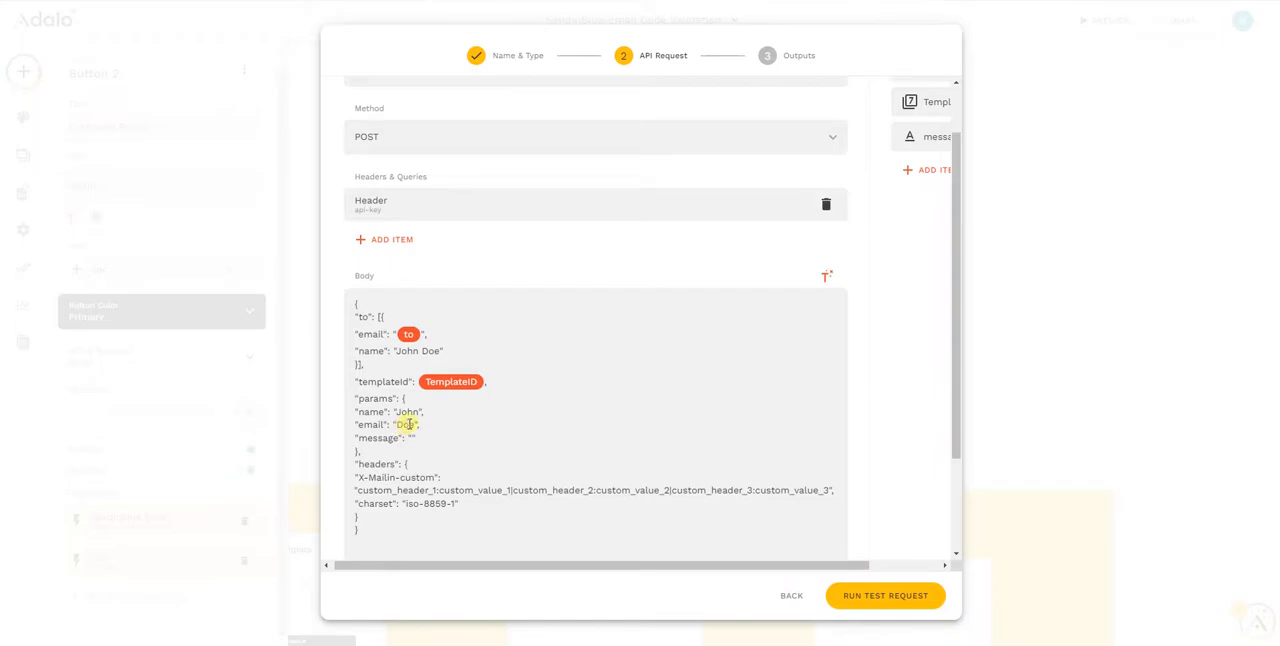
double_click(405, 424)
click(930, 169)
click(931, 215)
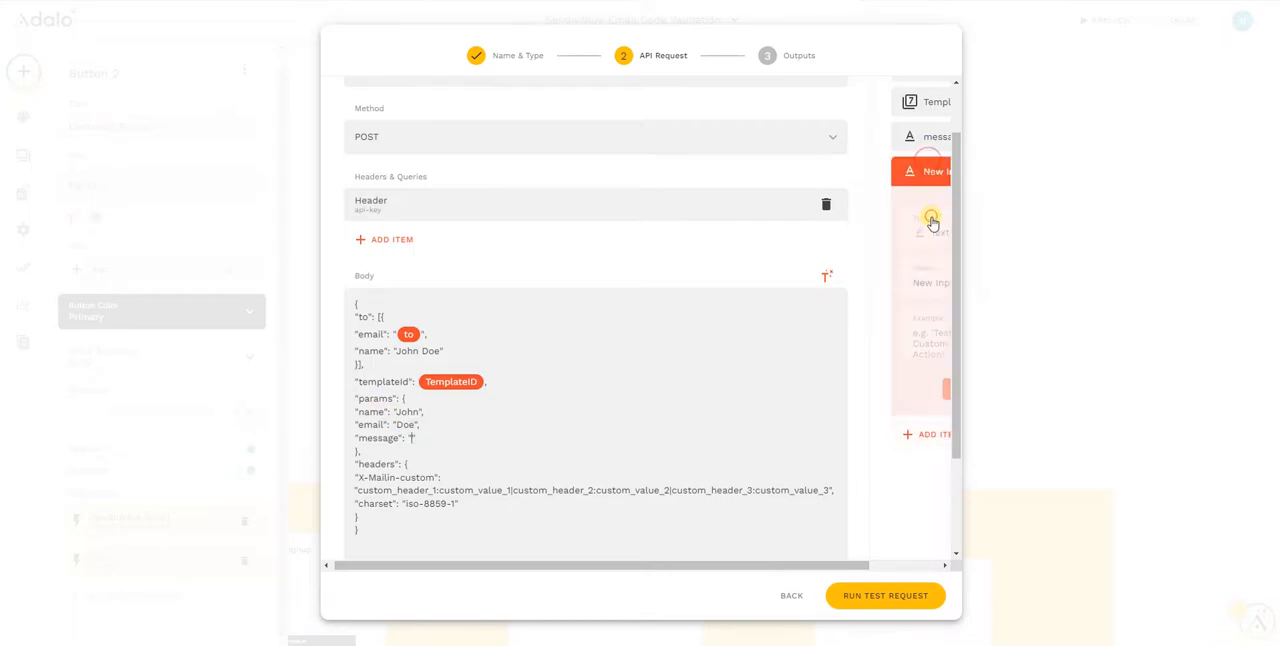
triple_click(930, 283)
text(mail)
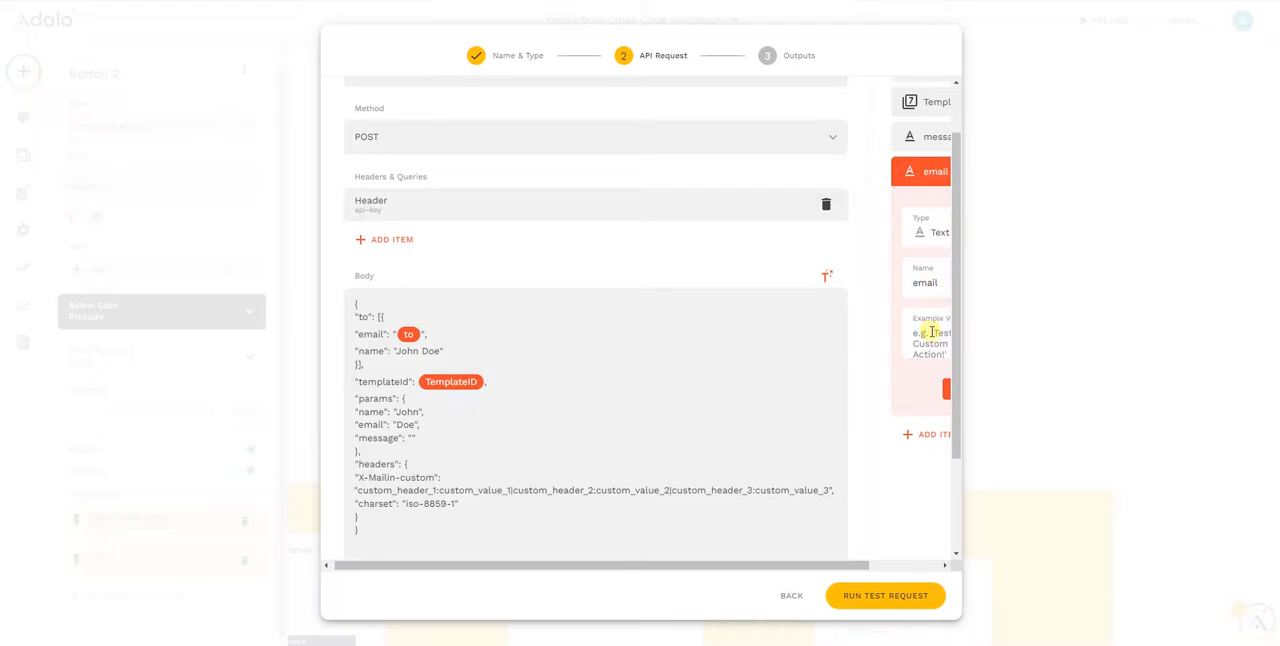
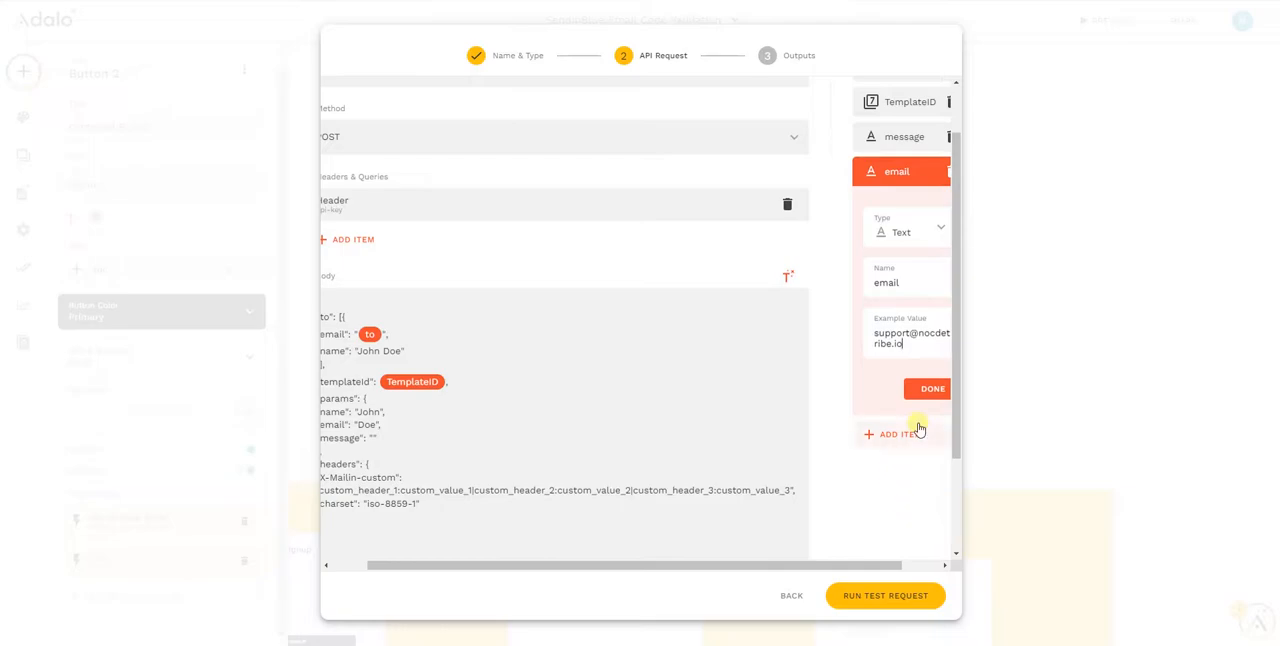
click(936, 389)
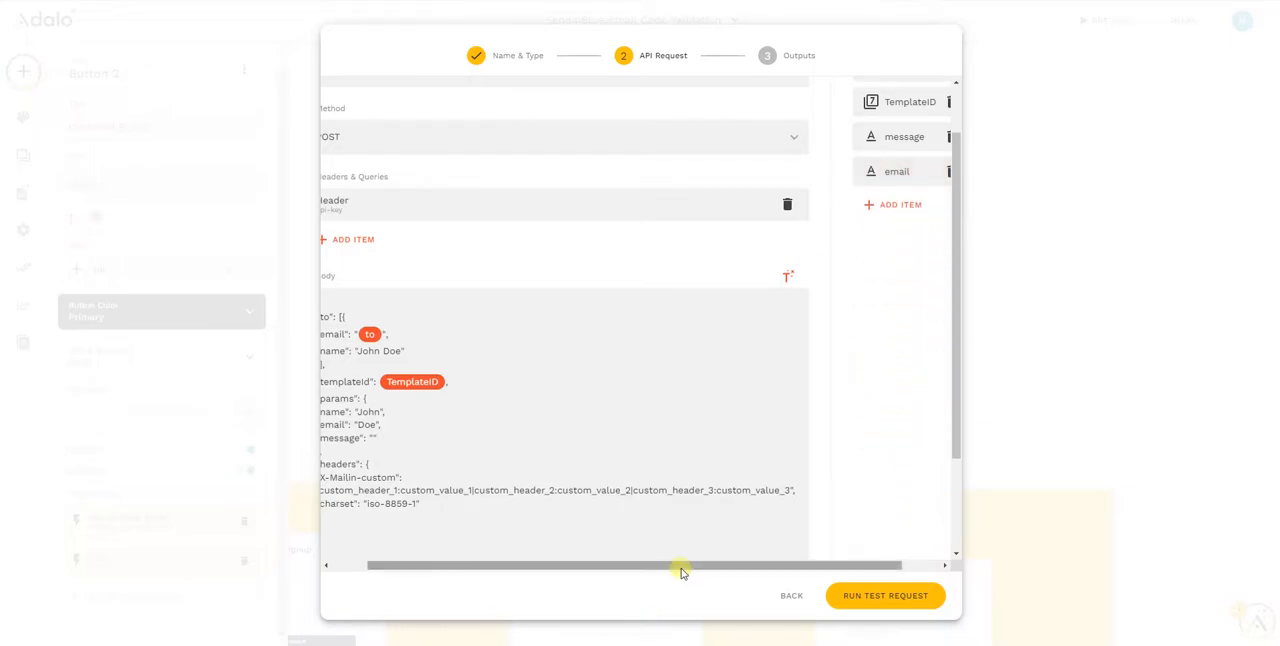
Replace the placeholder Doe in the email param with the email input
drag(680, 569, 503, 580)
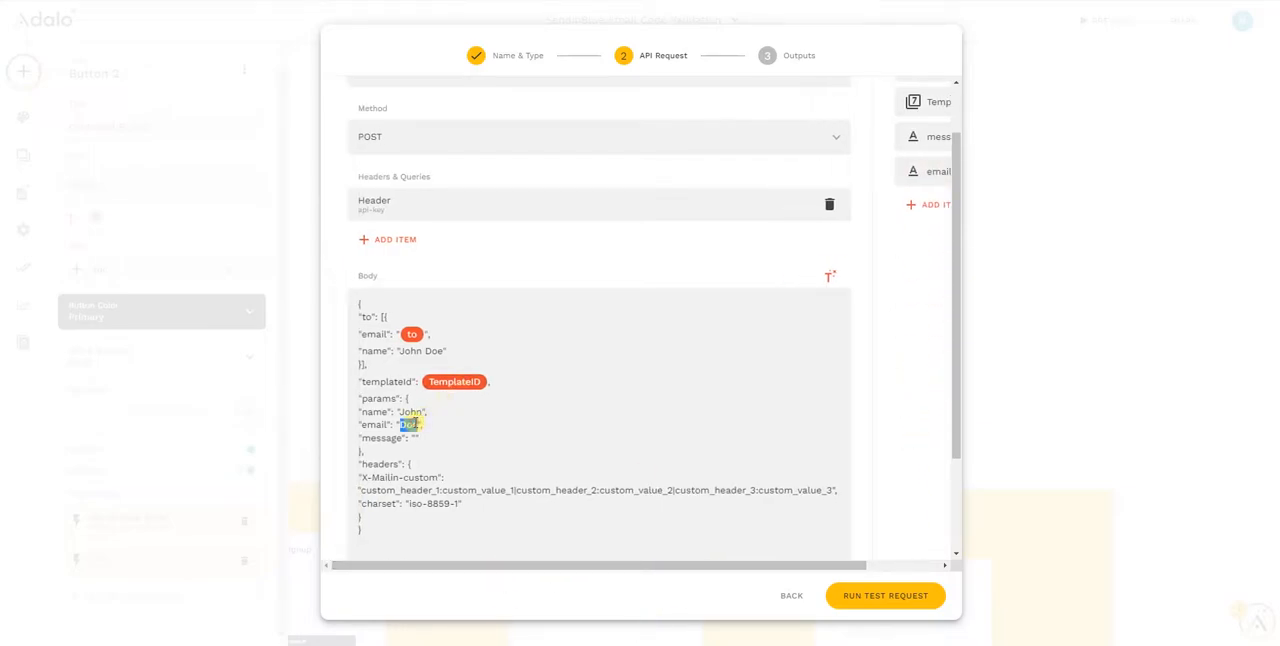
key(BackSpace)
click(833, 283)
click(785, 392)
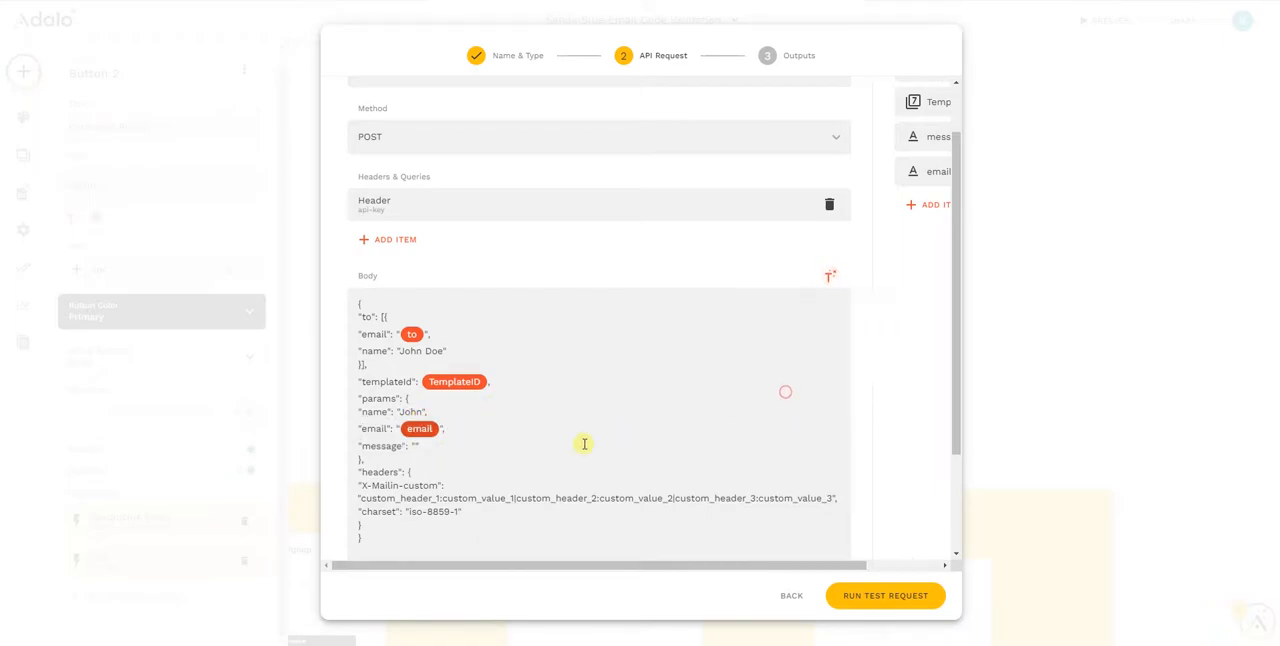
Add a text input named "name" with a person's full name as its example value
click(924, 205)
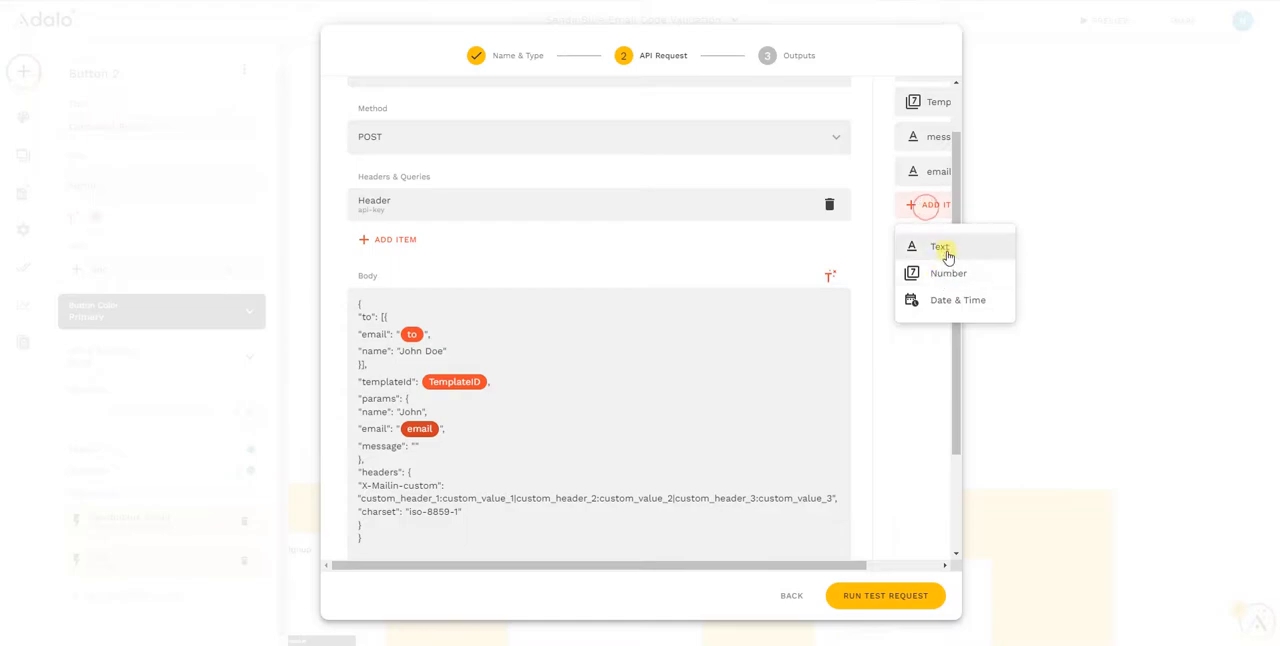
click(940, 248)
drag(916, 317, 929, 316)
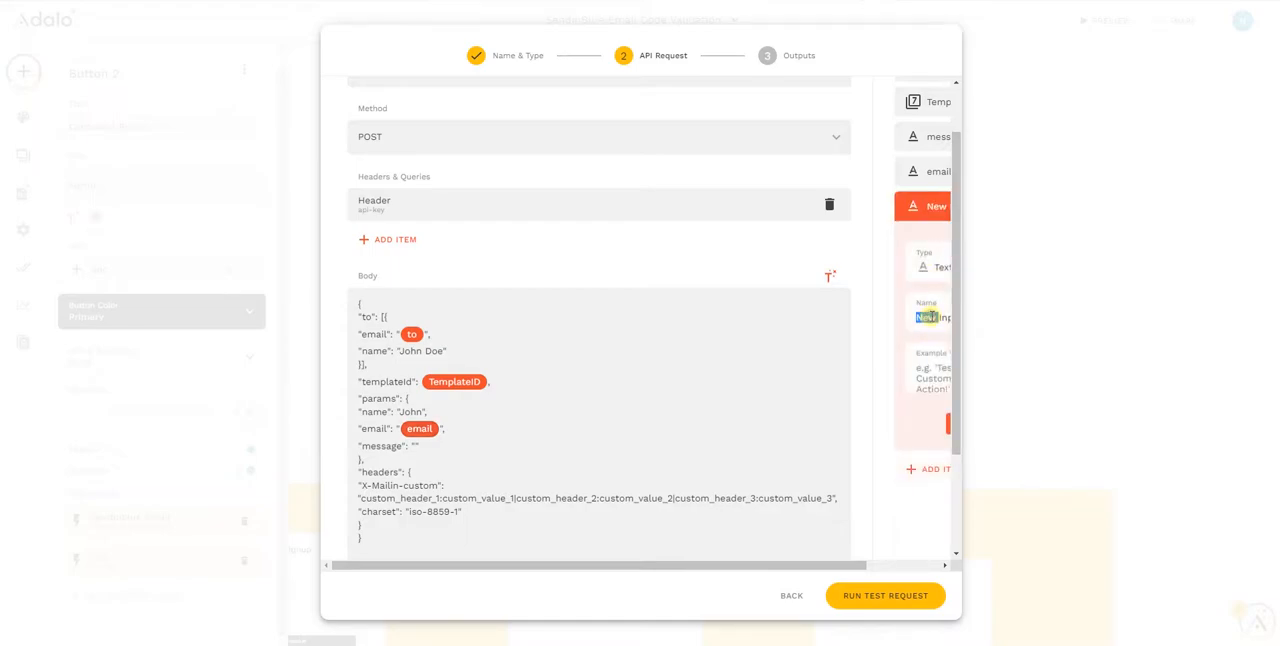
text(a)
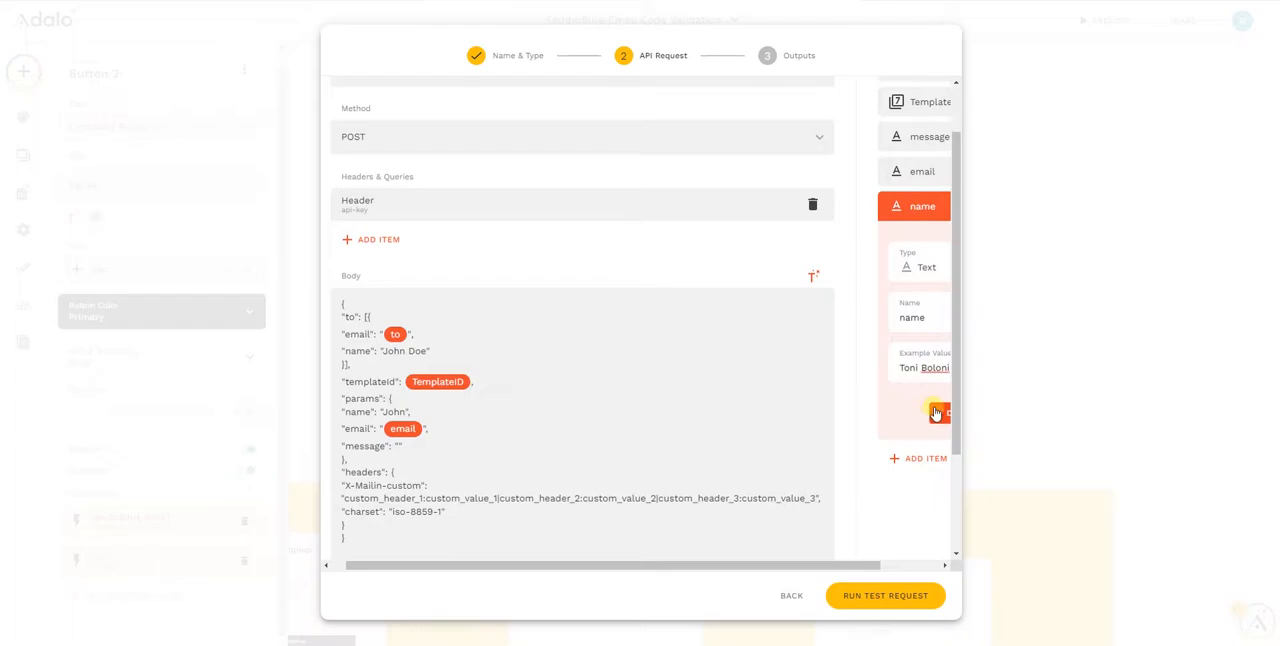
click(940, 412)
Replace the placeholder value of the name param with the name input
double_click(395, 411)
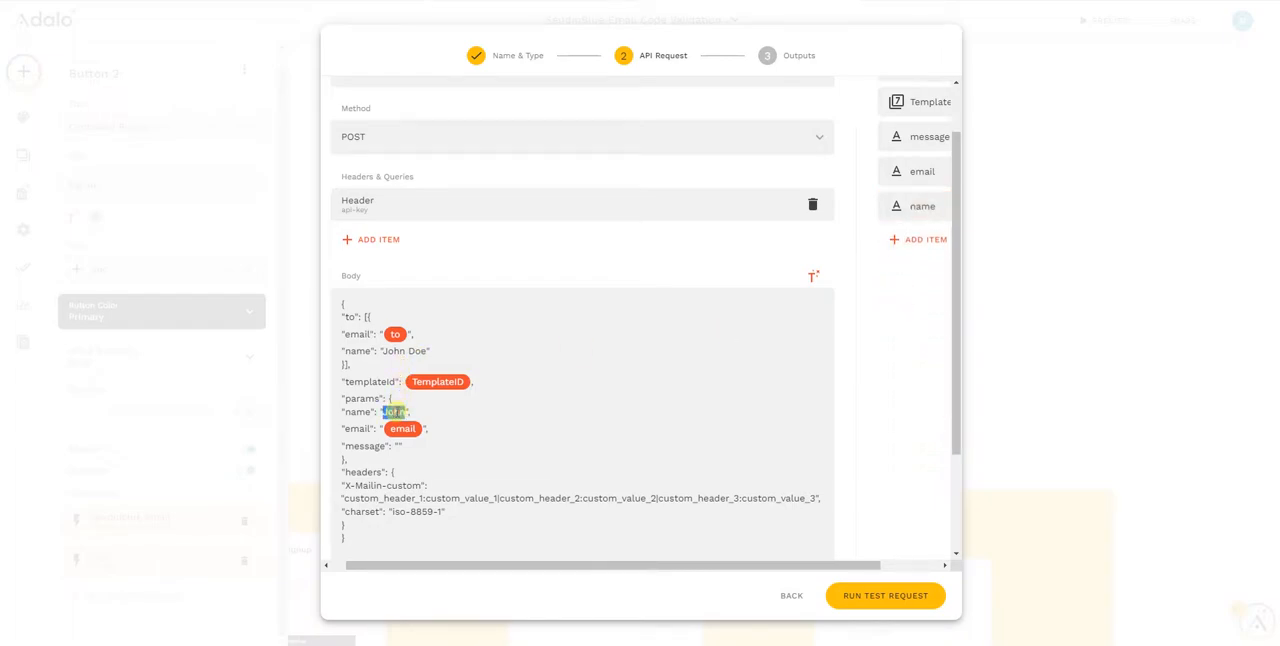
key(BackSpace)
click(813, 277)
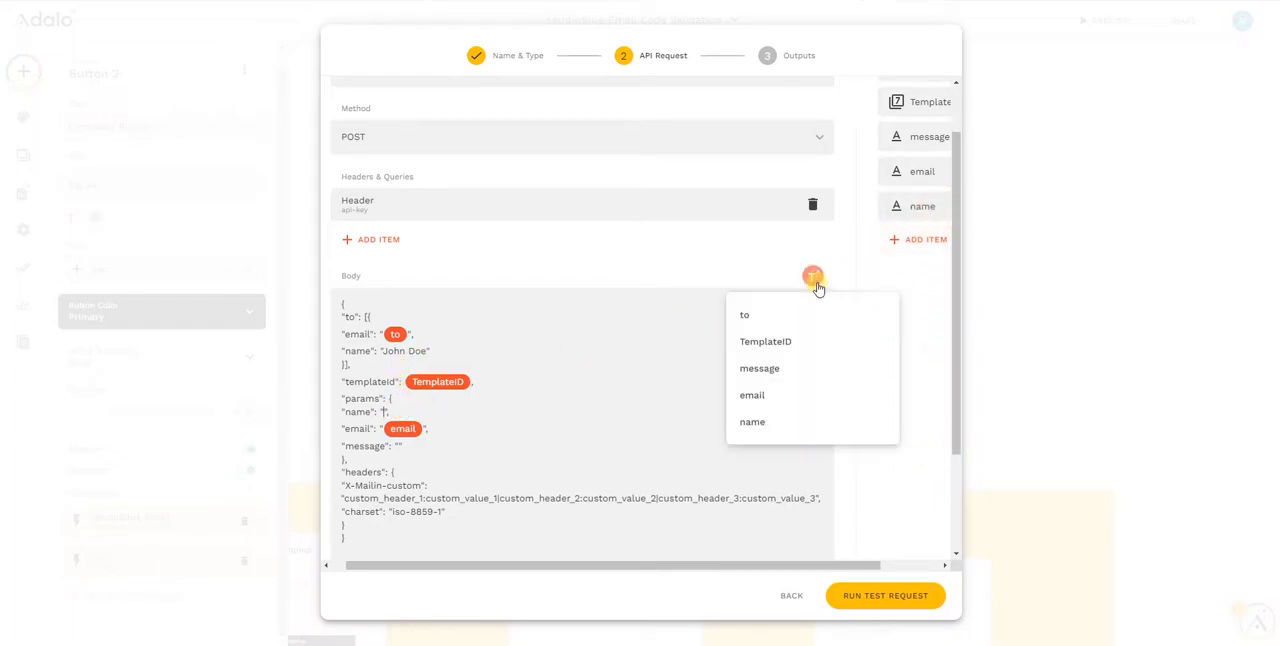
click(757, 422)
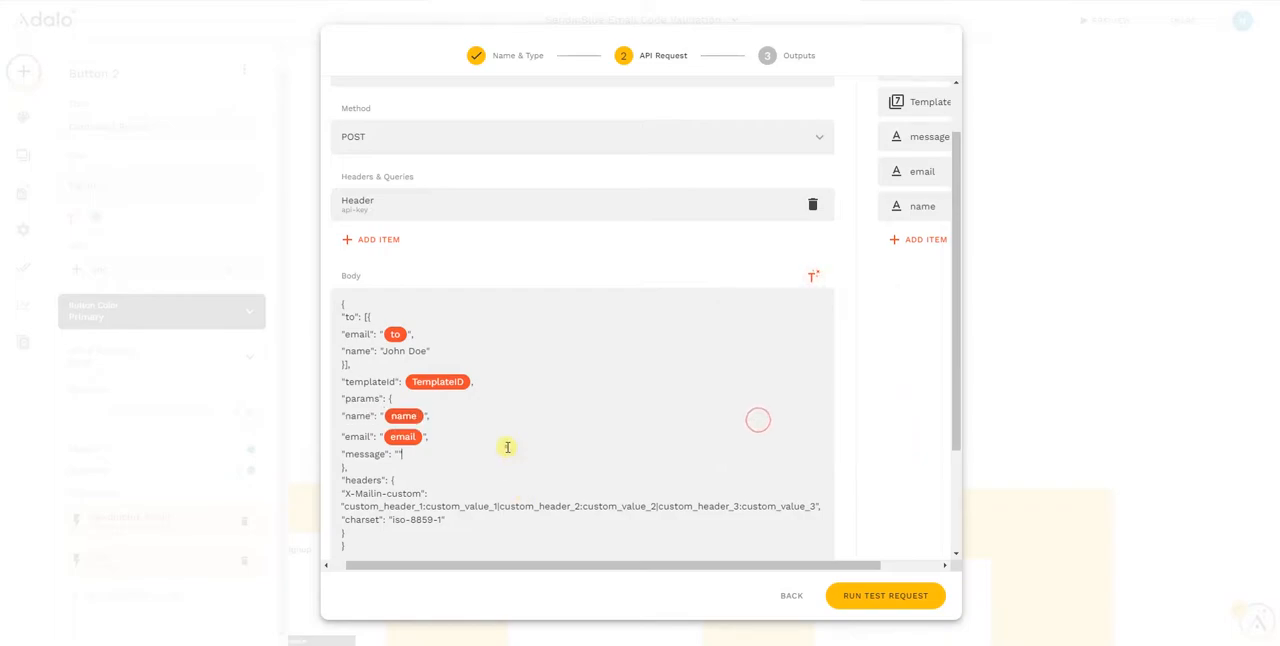
Insert the message input between the empty quotation marks of the message param
scroll(510, 440, down, 1)
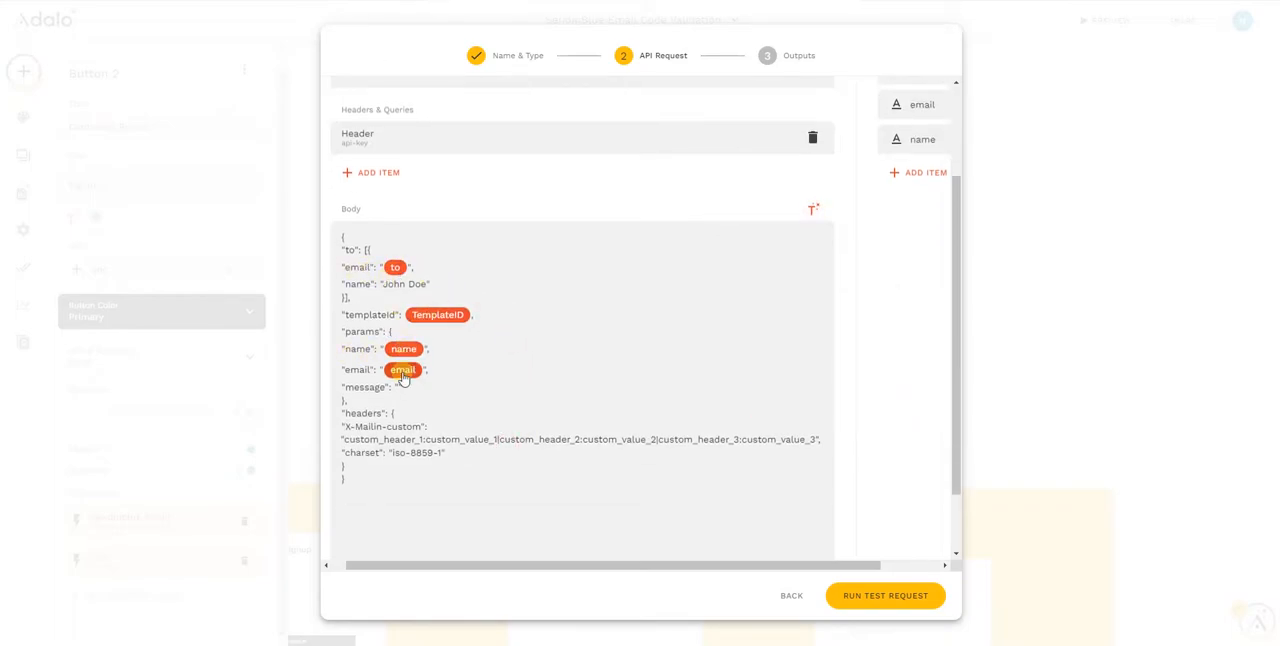
click(814, 210)
click(794, 302)
click(680, 379)
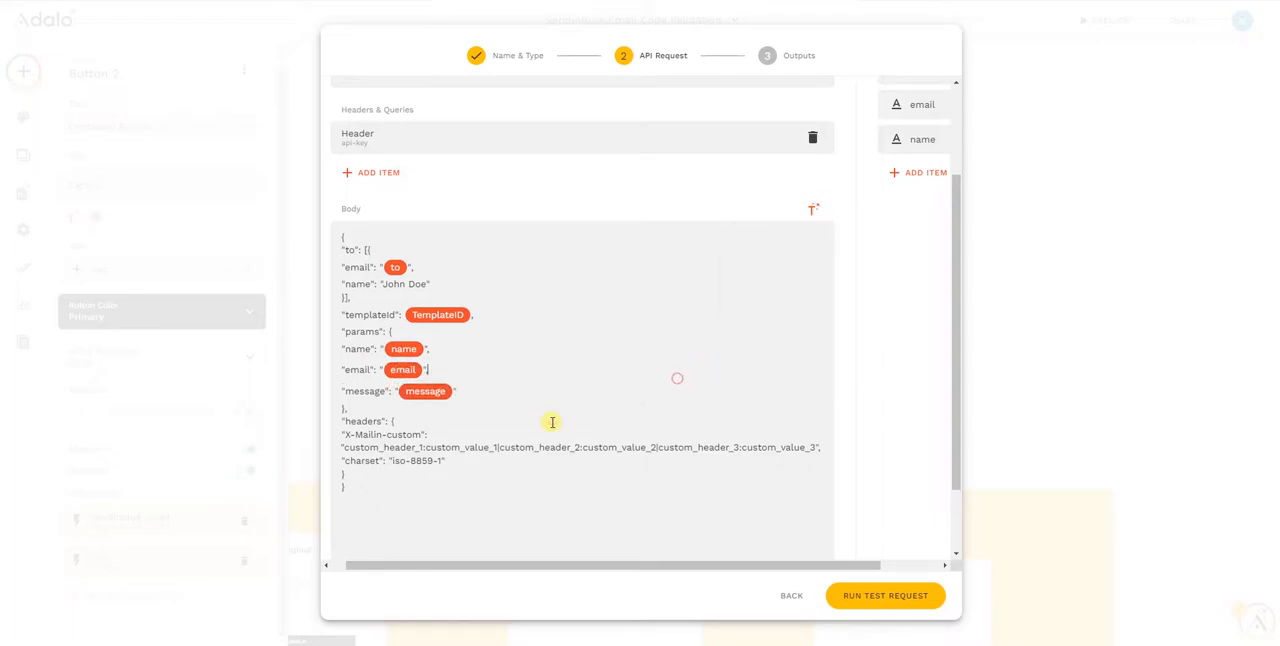
Remove the blank lines after the closing brace of the request body
scroll(376, 526, down, 1)
click(361, 511)
scroll(358, 513, up, 3)
click(358, 513)
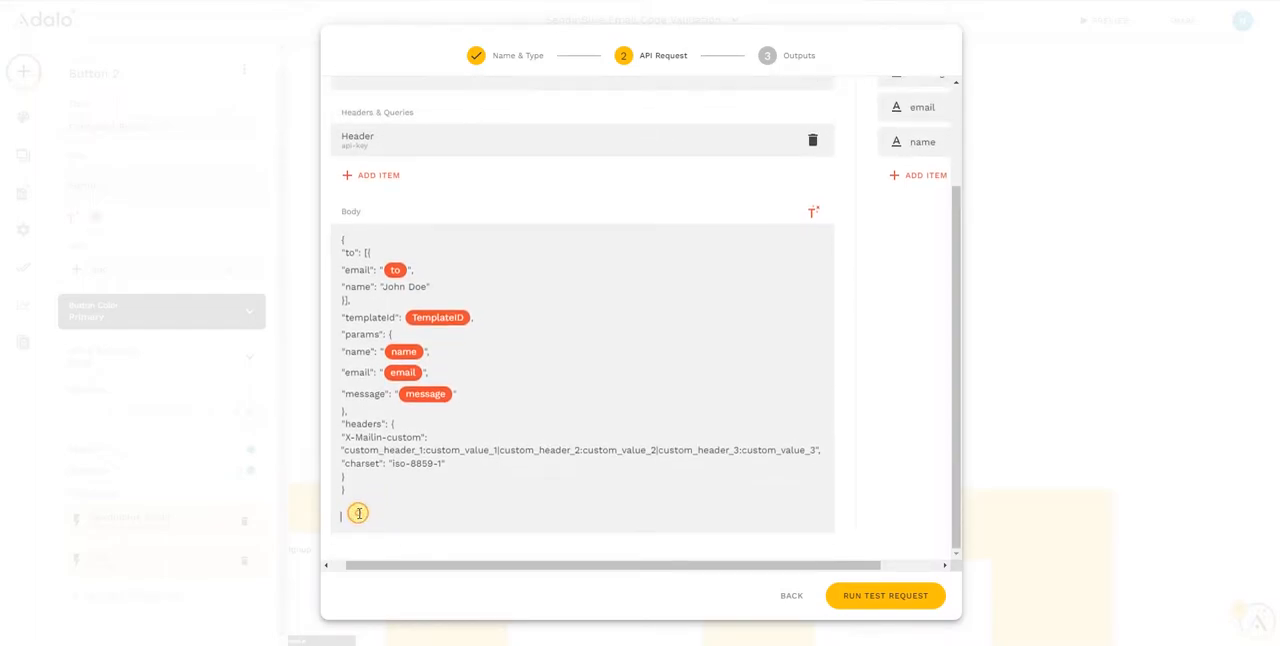
key(BackSpace)
click(358, 513)
key(BackSpace)
click(358, 513)
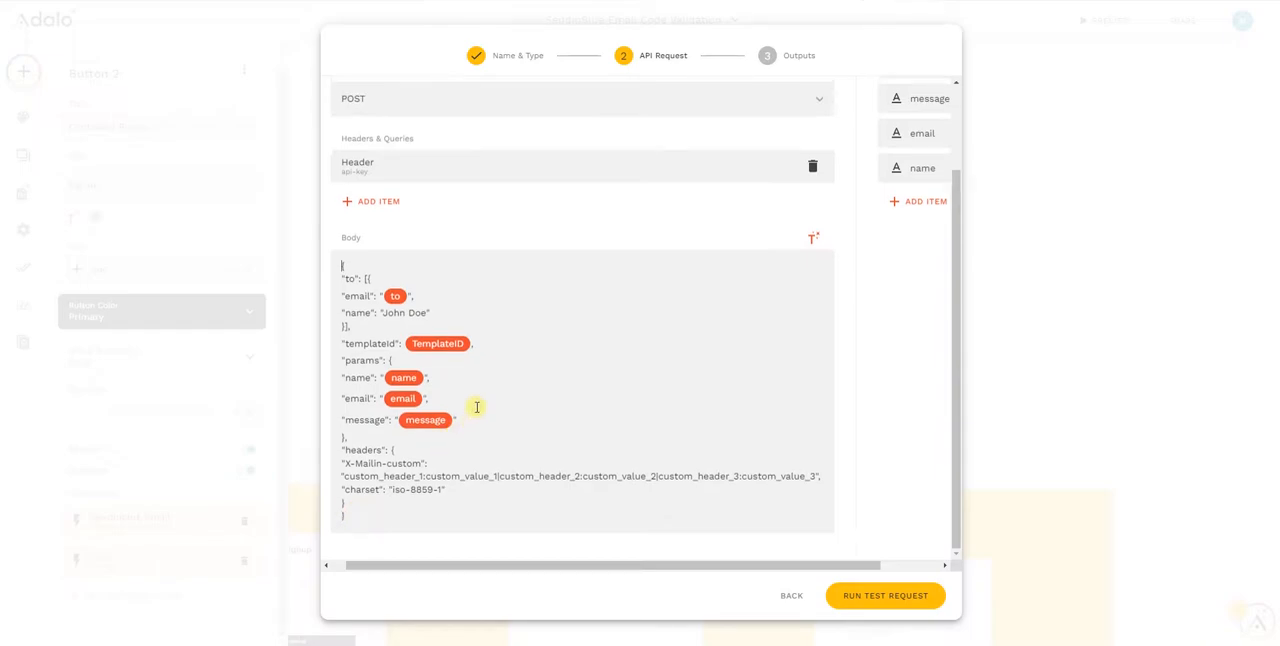
scroll(477, 407, up, 3)
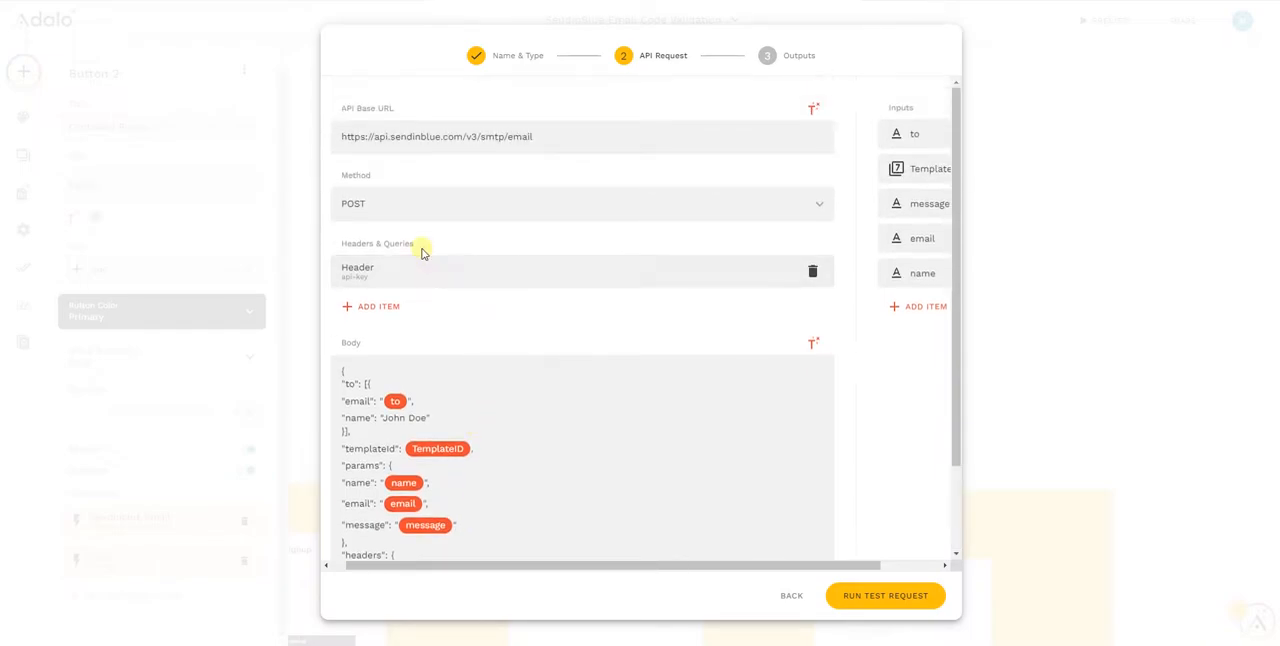
Run the test request of the custom action with the completed request body
scroll(478, 267, down, 3)
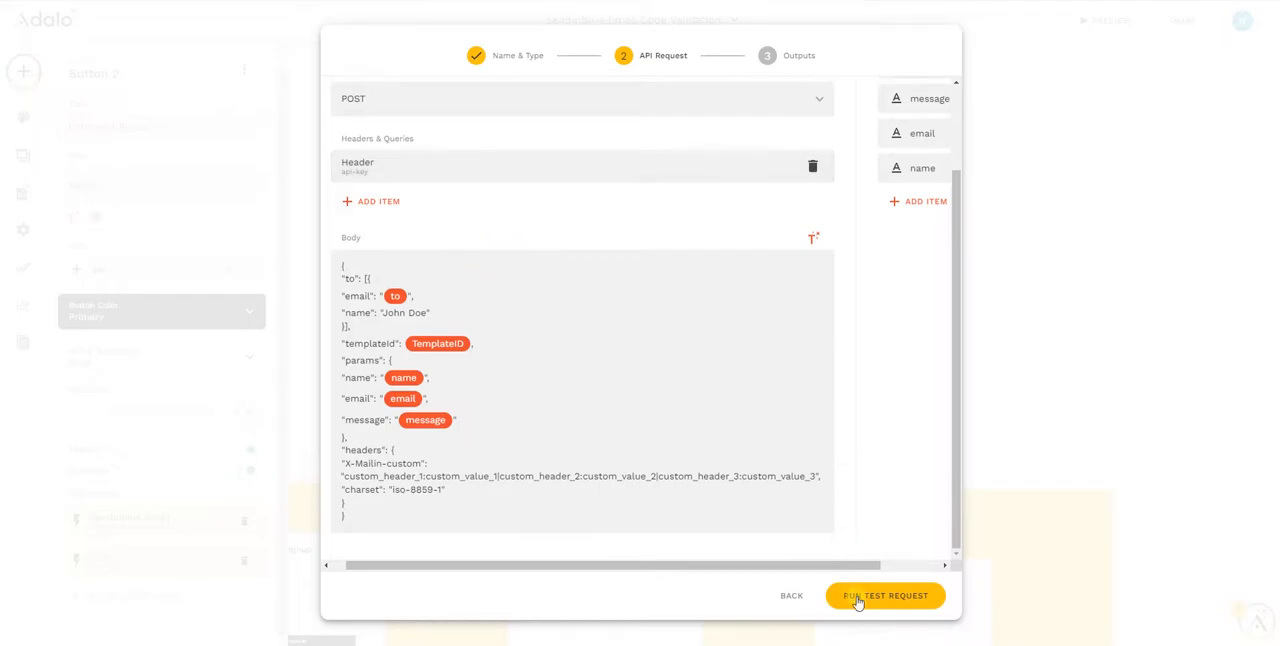
click(893, 598)
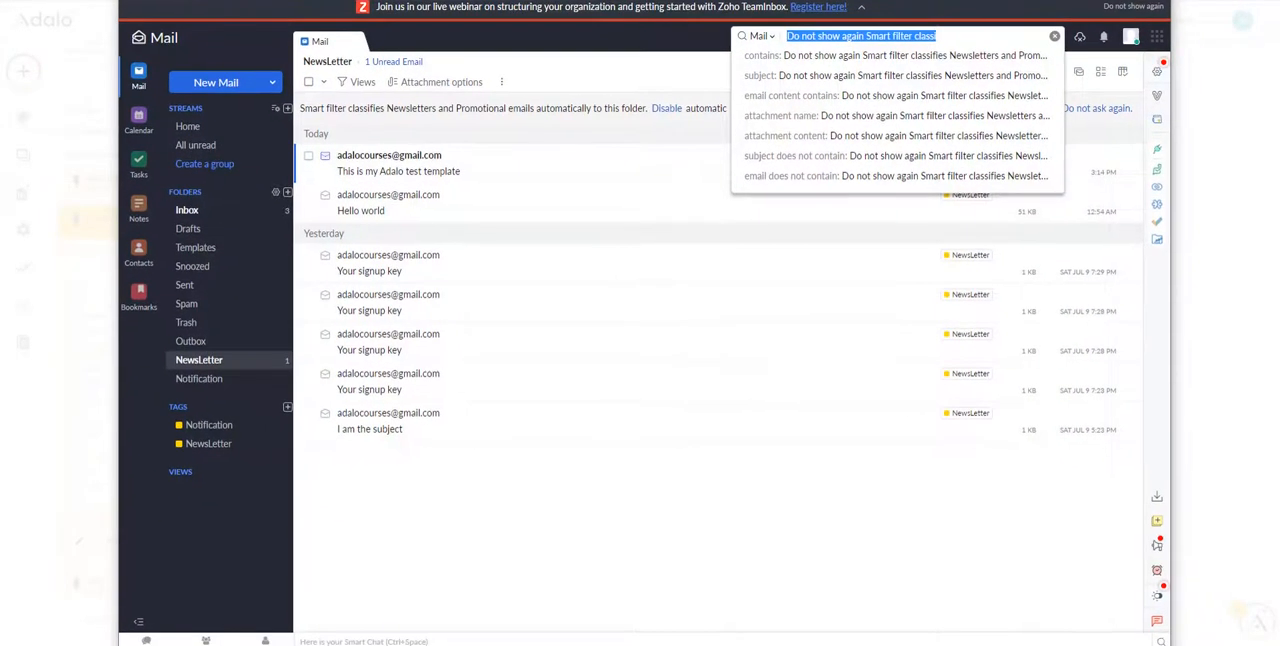
Switch to Zoho Mail, open the "This is my Adalo test template" email, display its images, and check the name, message and recipient
click(430, 177)
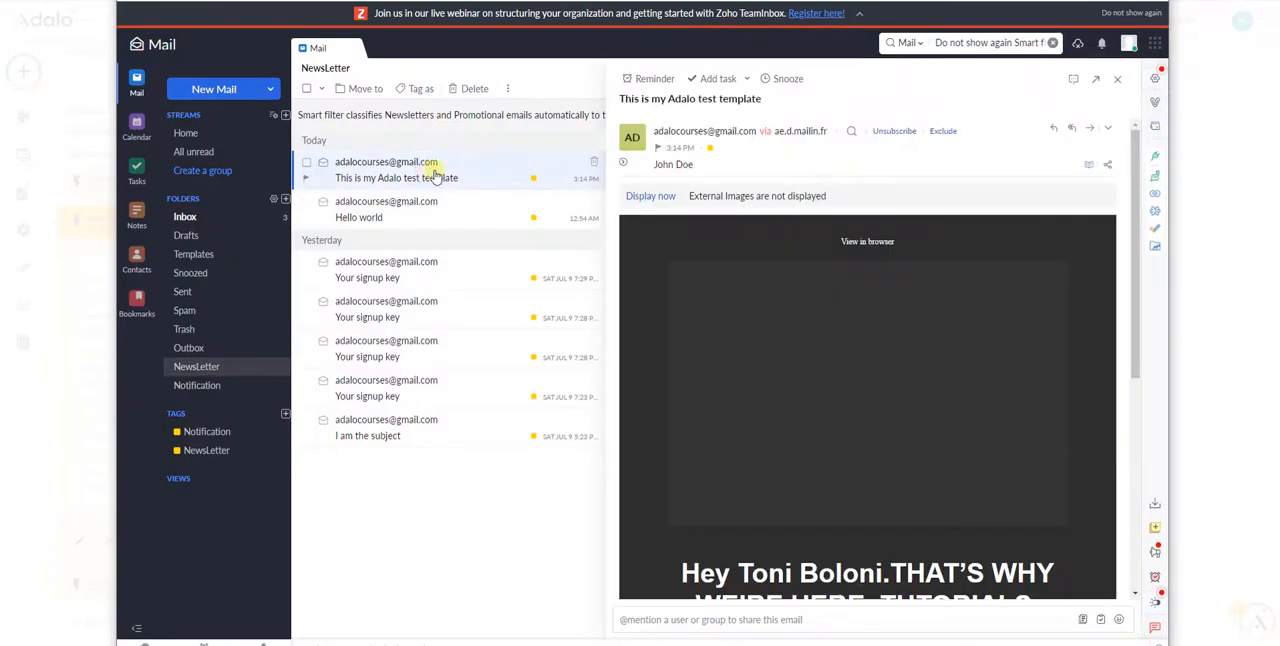
click(650, 196)
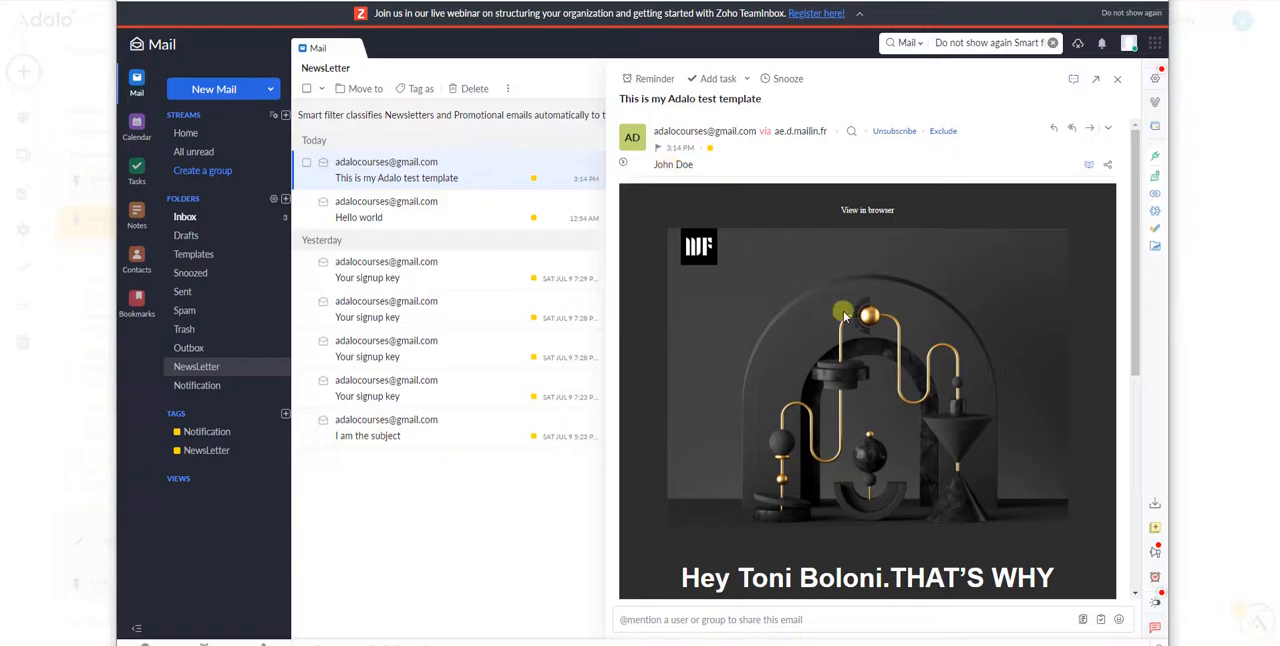
scroll(873, 338, down, 1)
scroll(873, 338, down, 1)
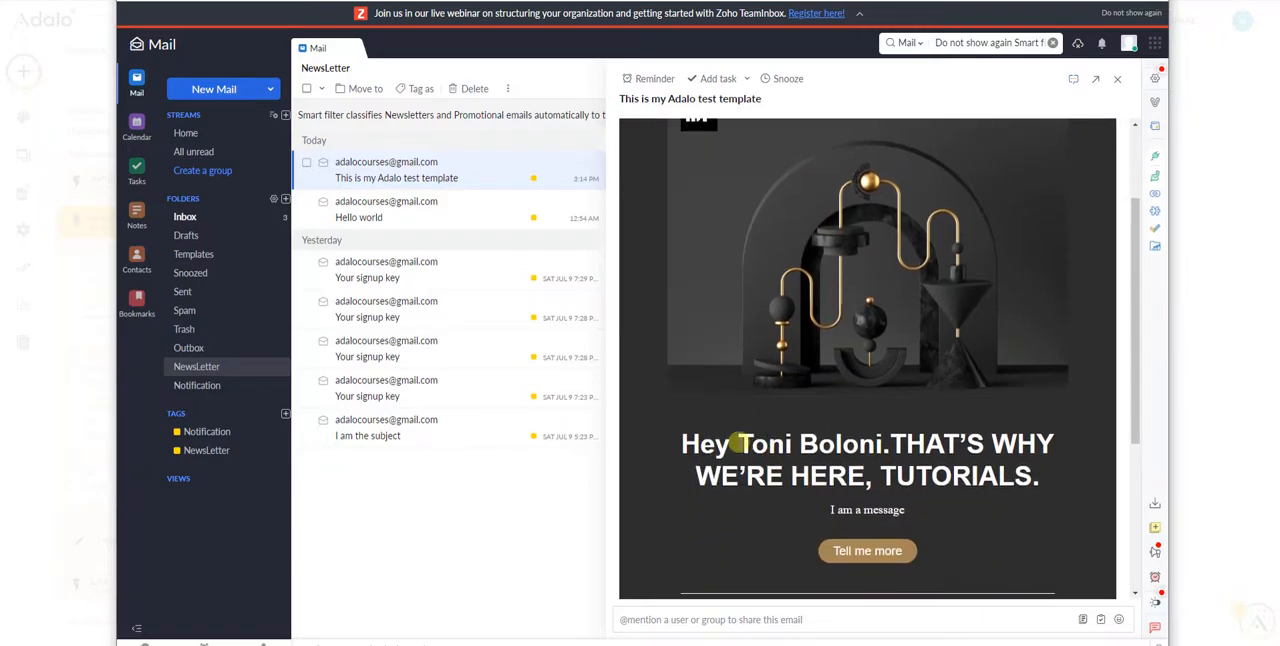
drag(737, 445, 882, 446)
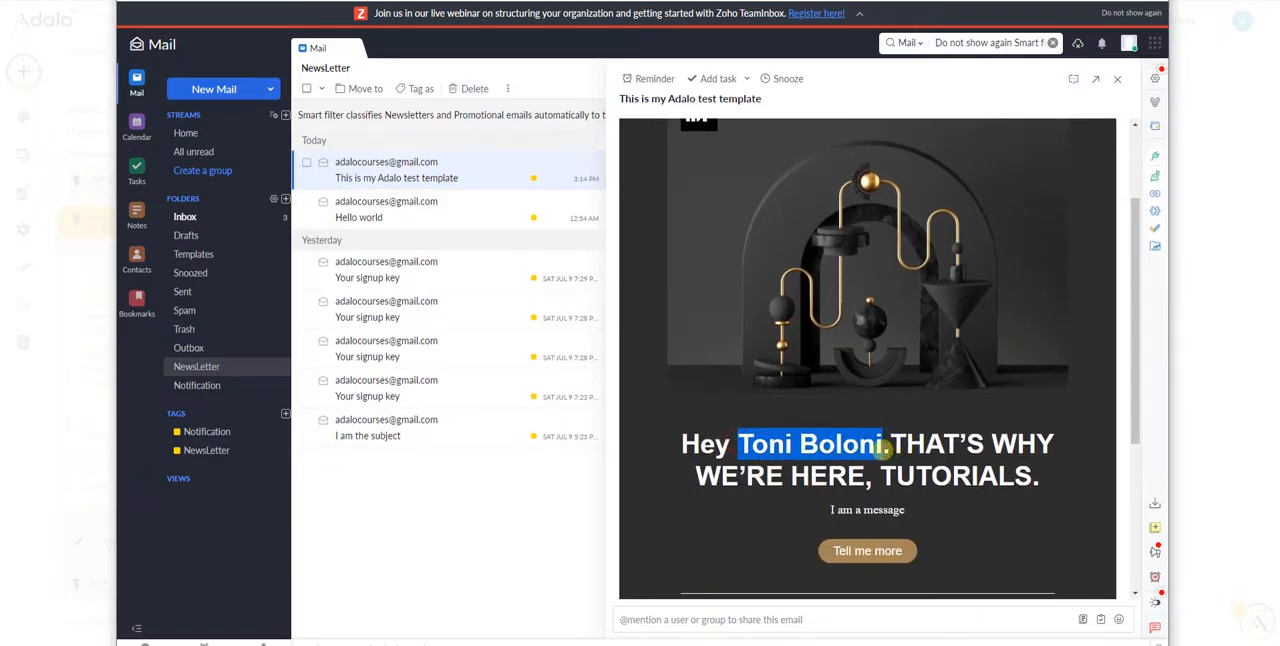
scroll(843, 318, down, 1)
scroll(822, 276, down, 1)
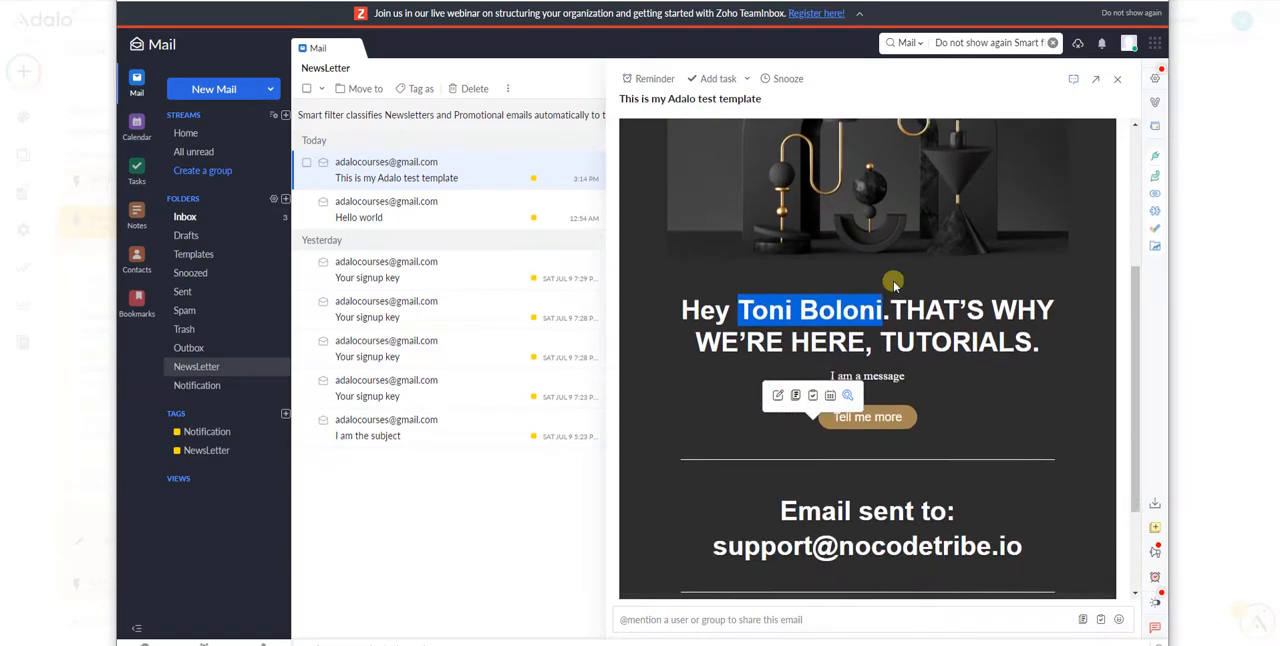
scroll(872, 385, down, 1)
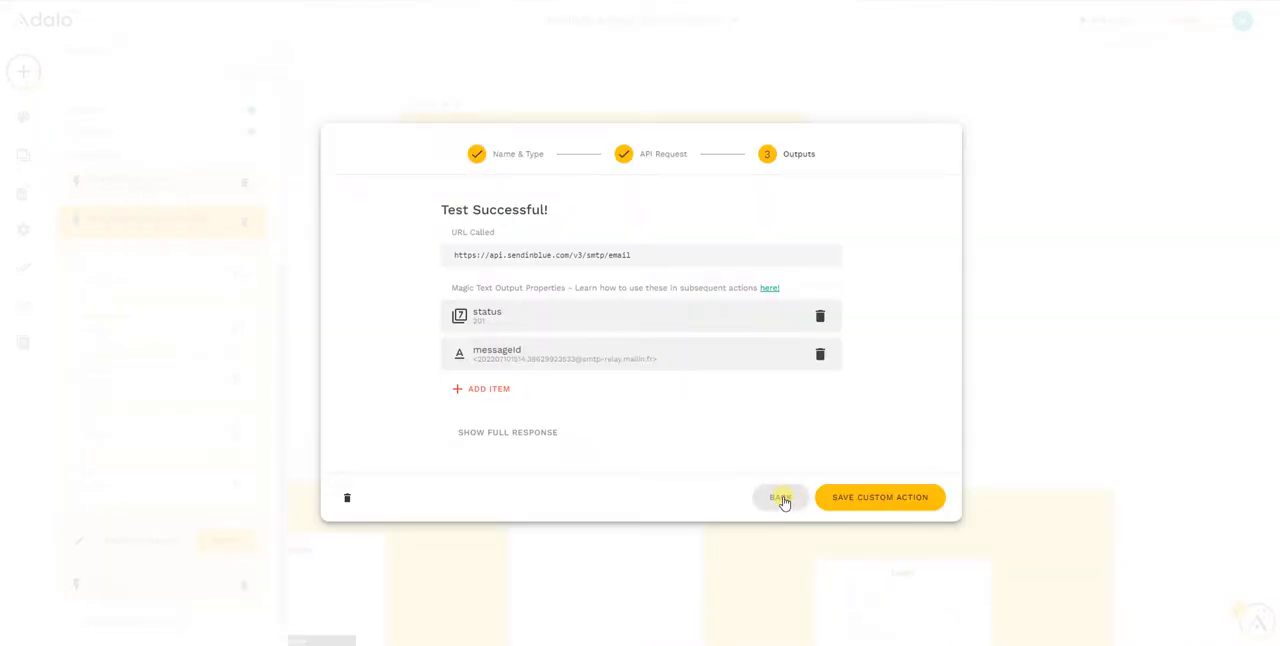
Return to the custom action's API request in Adalo and review the example values of the to, email and name inputs
click(781, 498)
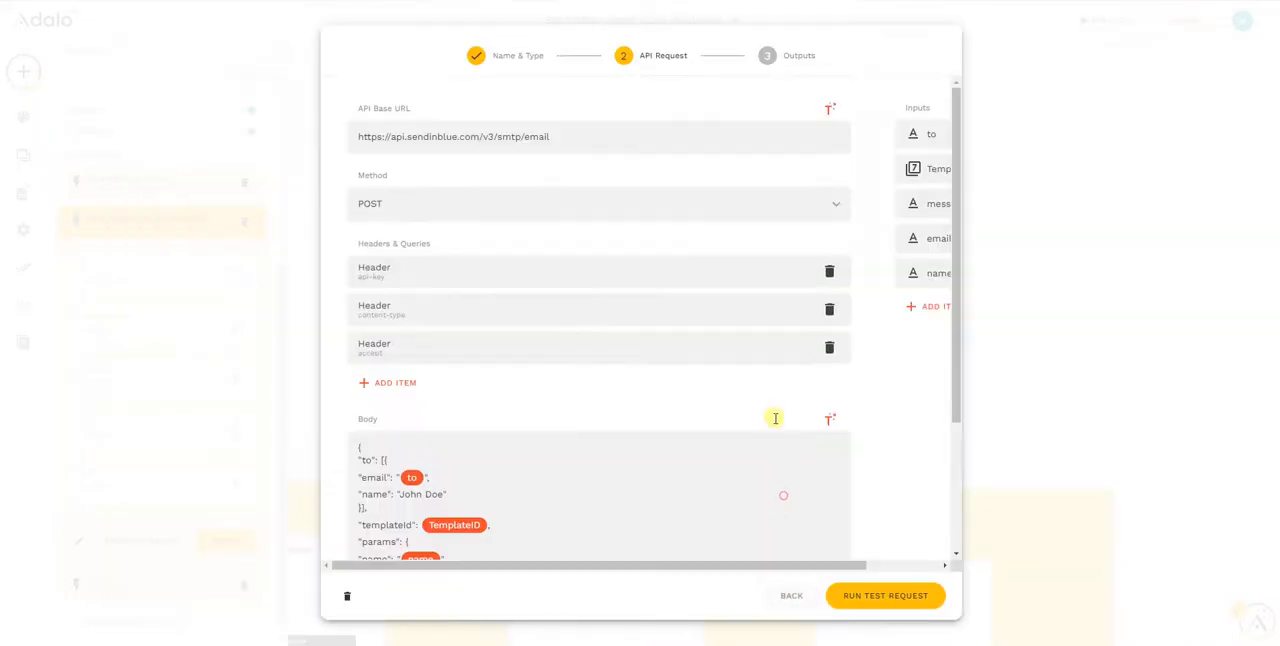
click(933, 203)
drag(856, 567, 951, 565)
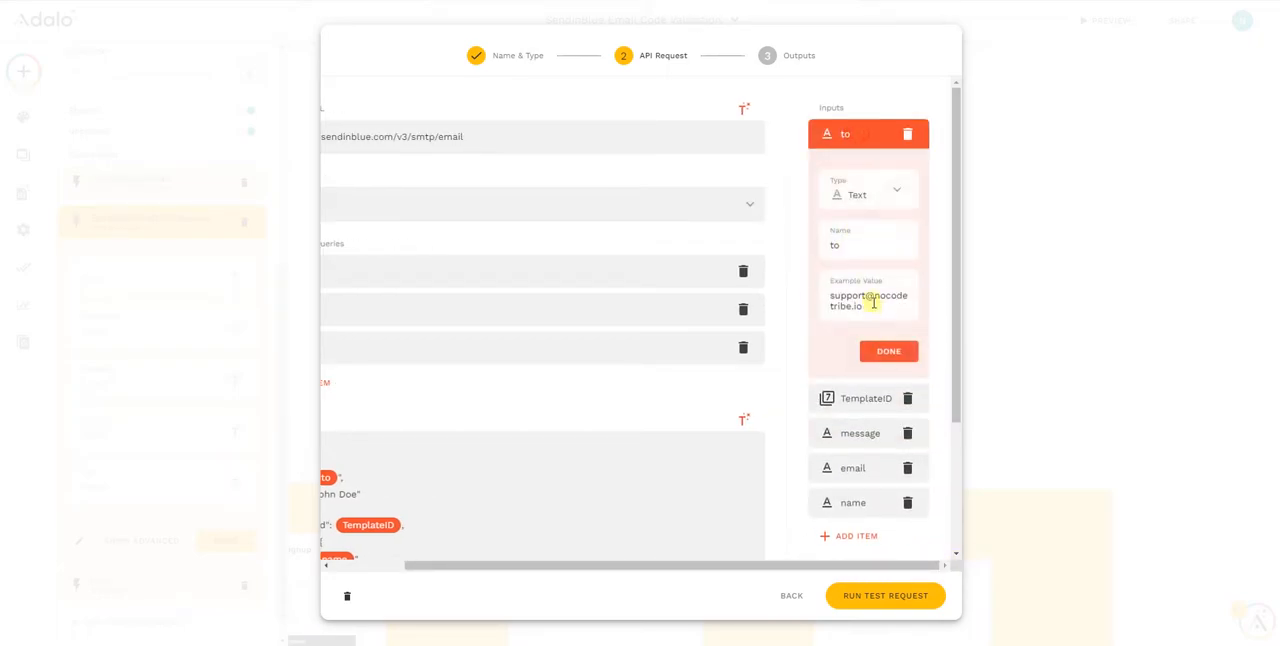
scroll(866, 410, down, 1)
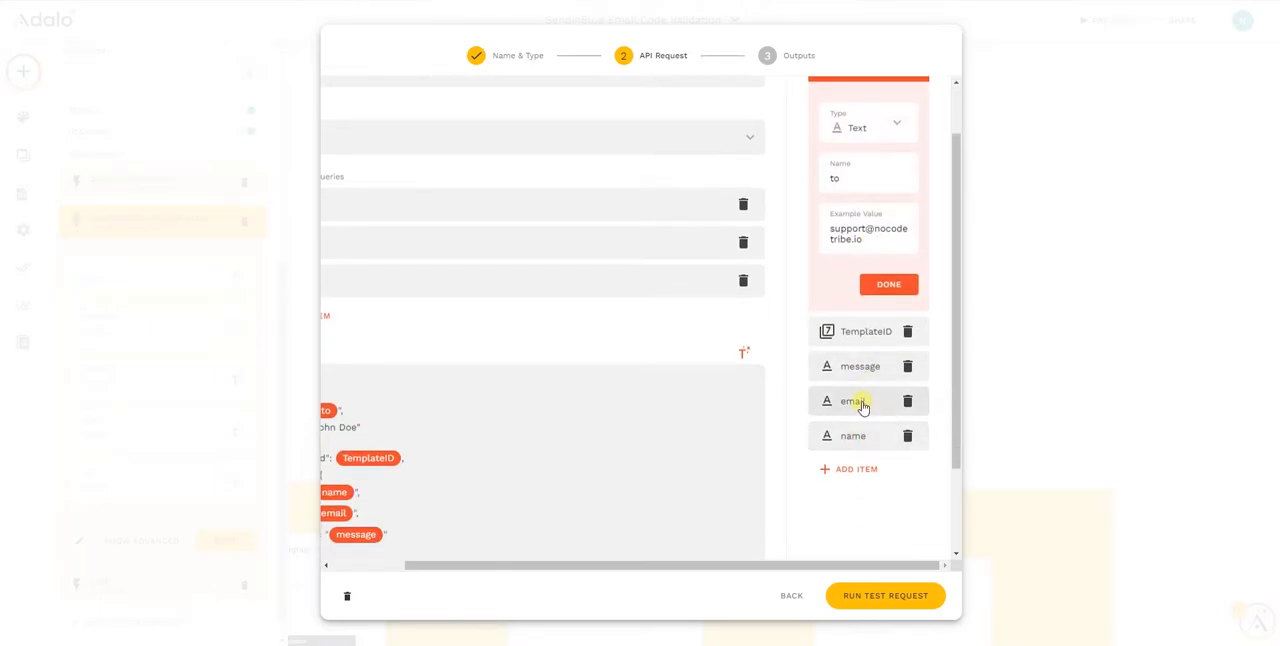
click(857, 402)
drag(631, 566, 574, 574)
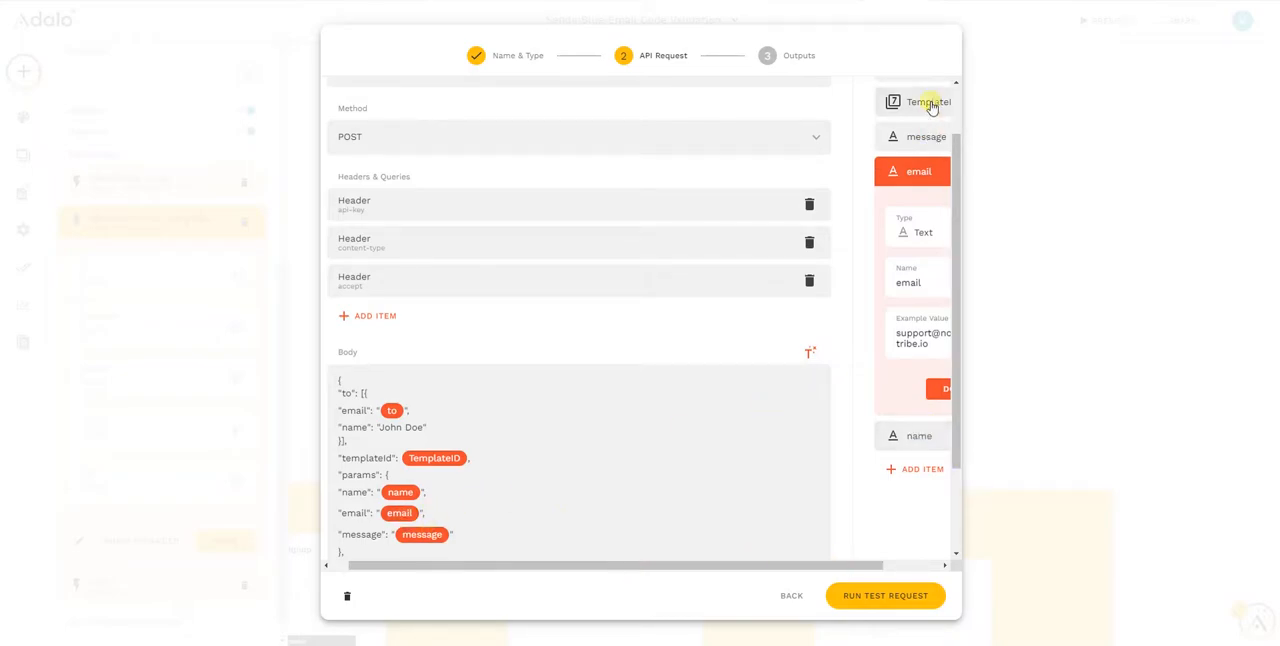
click(915, 437)
drag(817, 568, 660, 552)
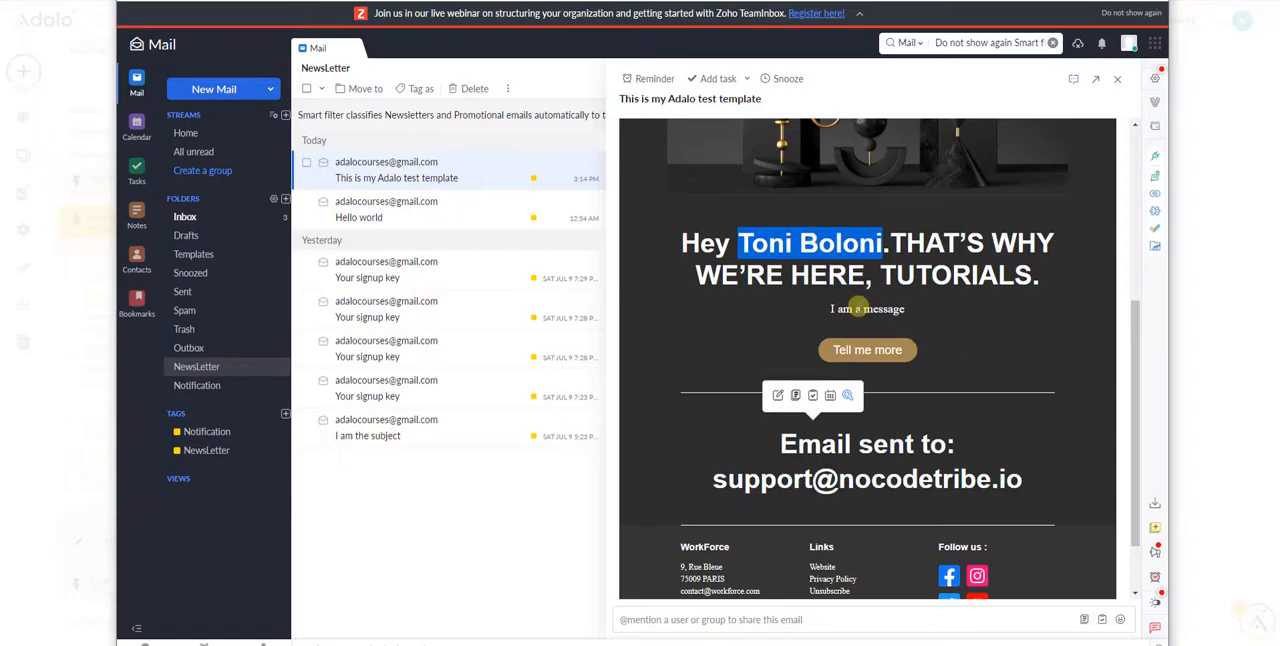
Switch back to the received email in Zoho Mail and examine its message and "Email sent to" section
scroll(872, 398, down, 2)
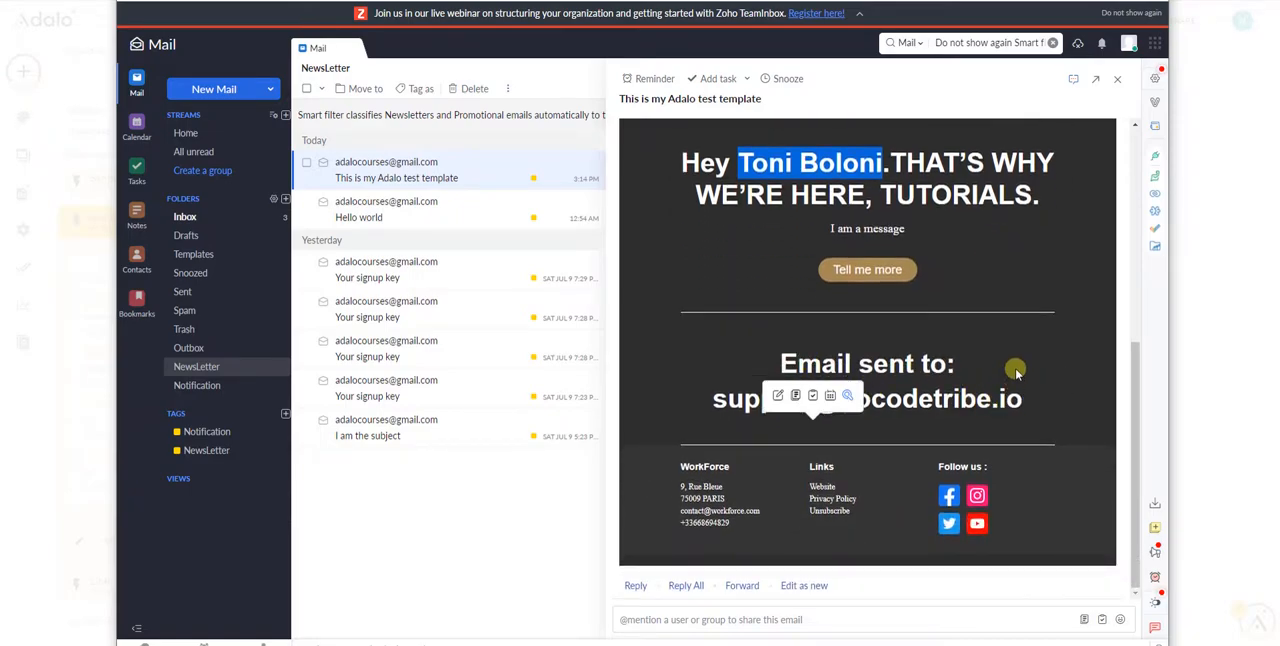
click(878, 402)
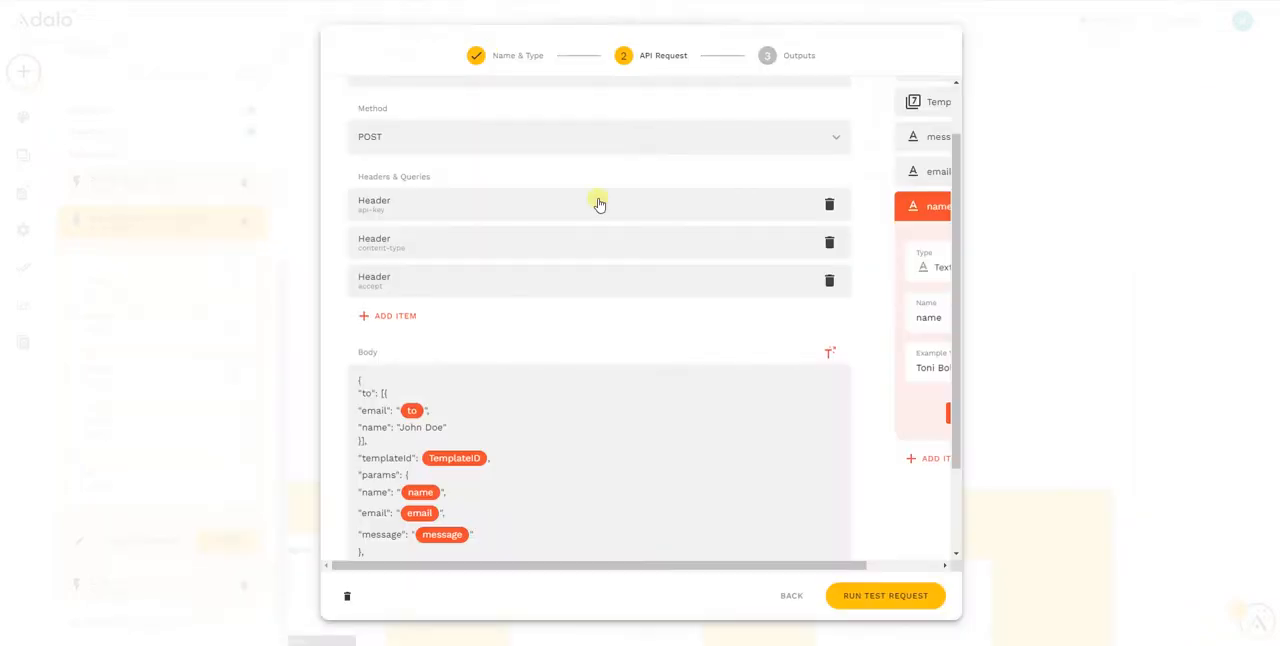
Review the TemplateID input in Adalo's API request setup and close the custom action editor
drag(829, 563, 933, 568)
scroll(897, 351, up, 2)
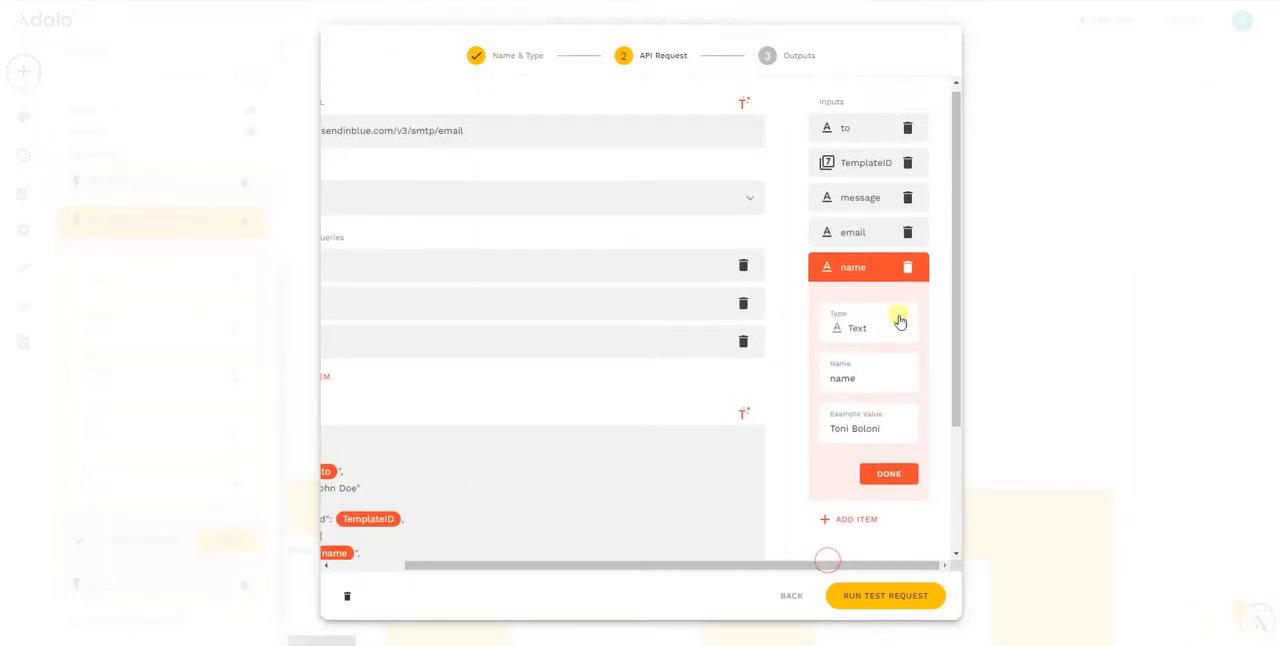
click(880, 166)
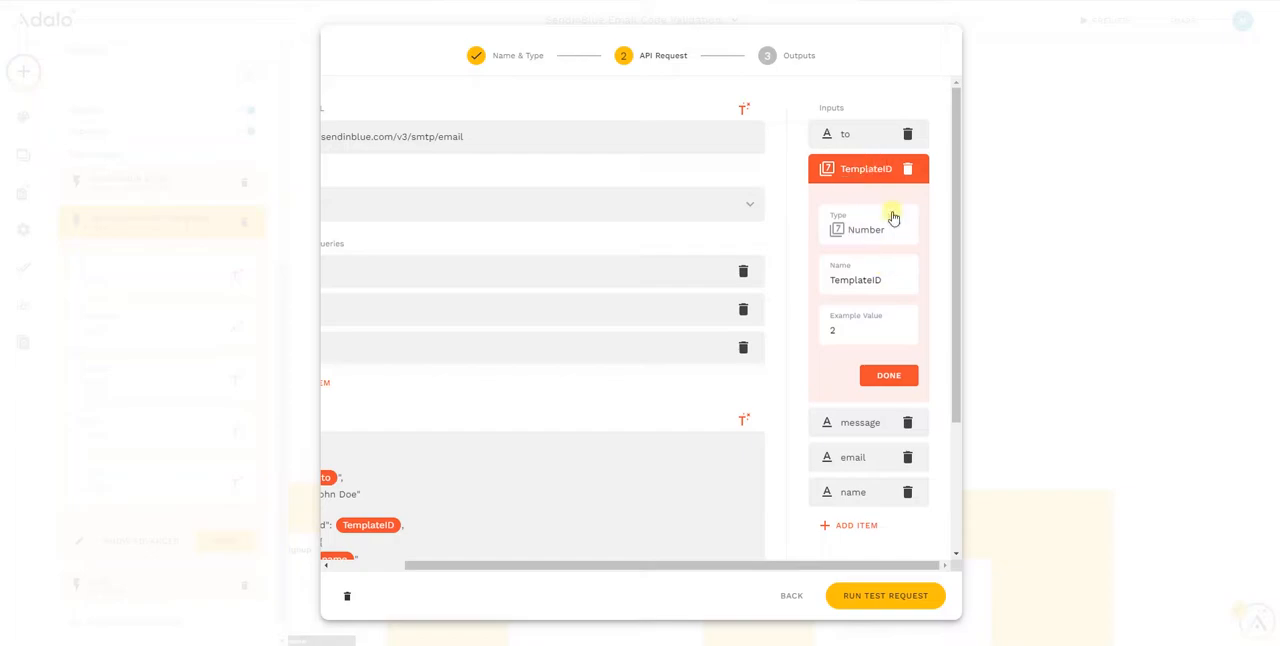
drag(772, 566, 600, 556)
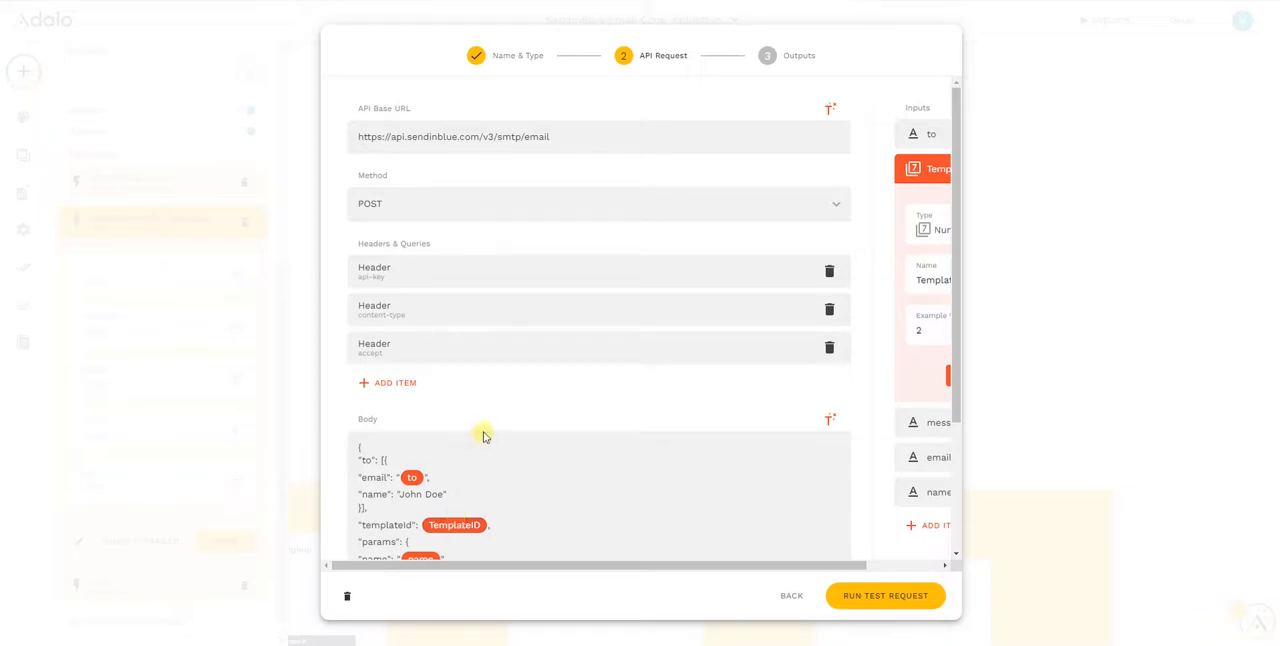
click(791, 595)
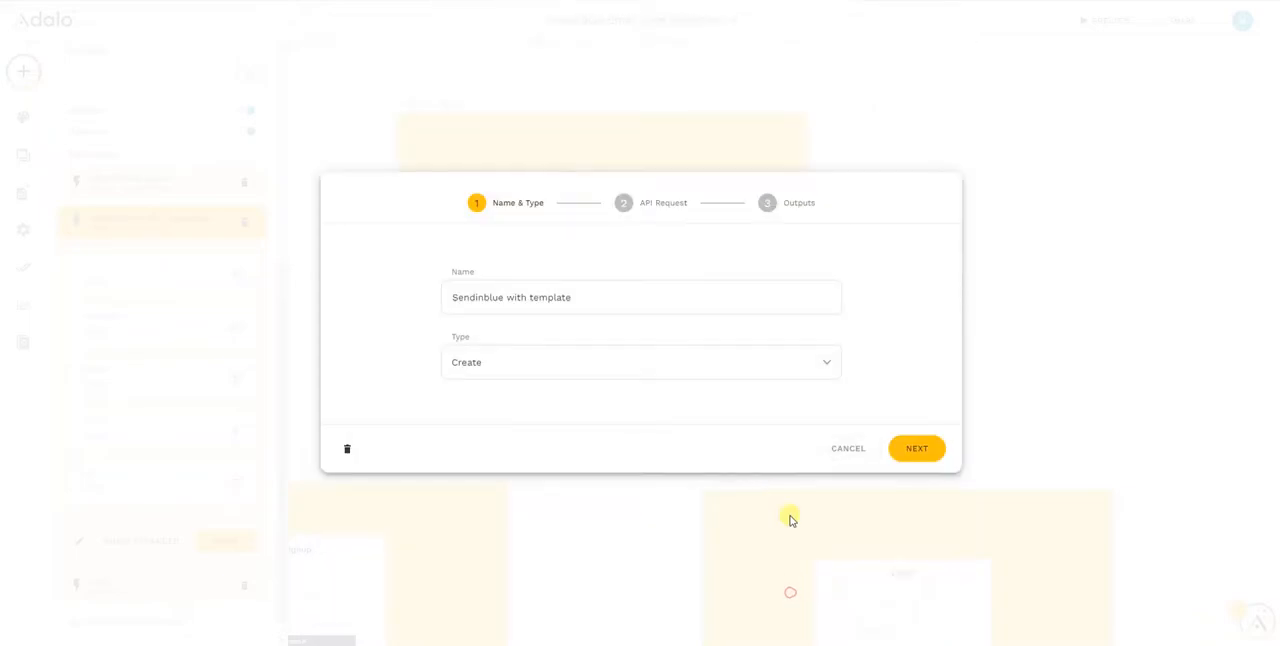
click(846, 452)
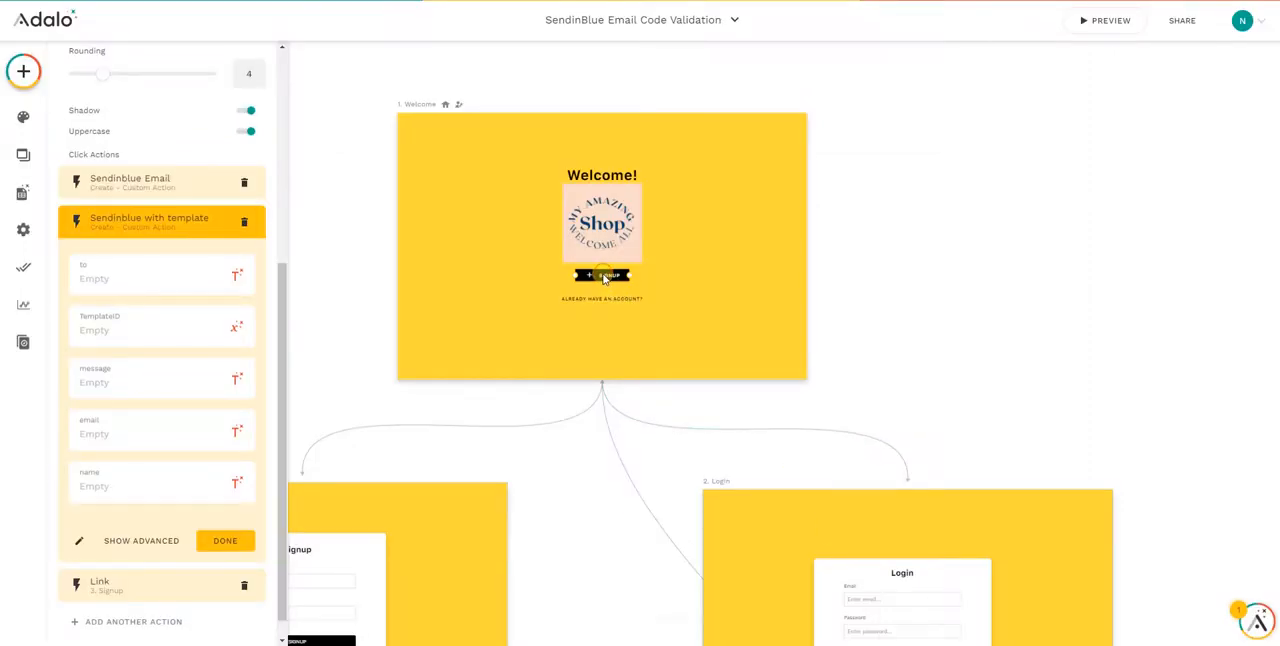
Add the custom action Sendinblue with template to the submit button of the form on the Signup screen
click(413, 388)
drag(342, 366, 540, 118)
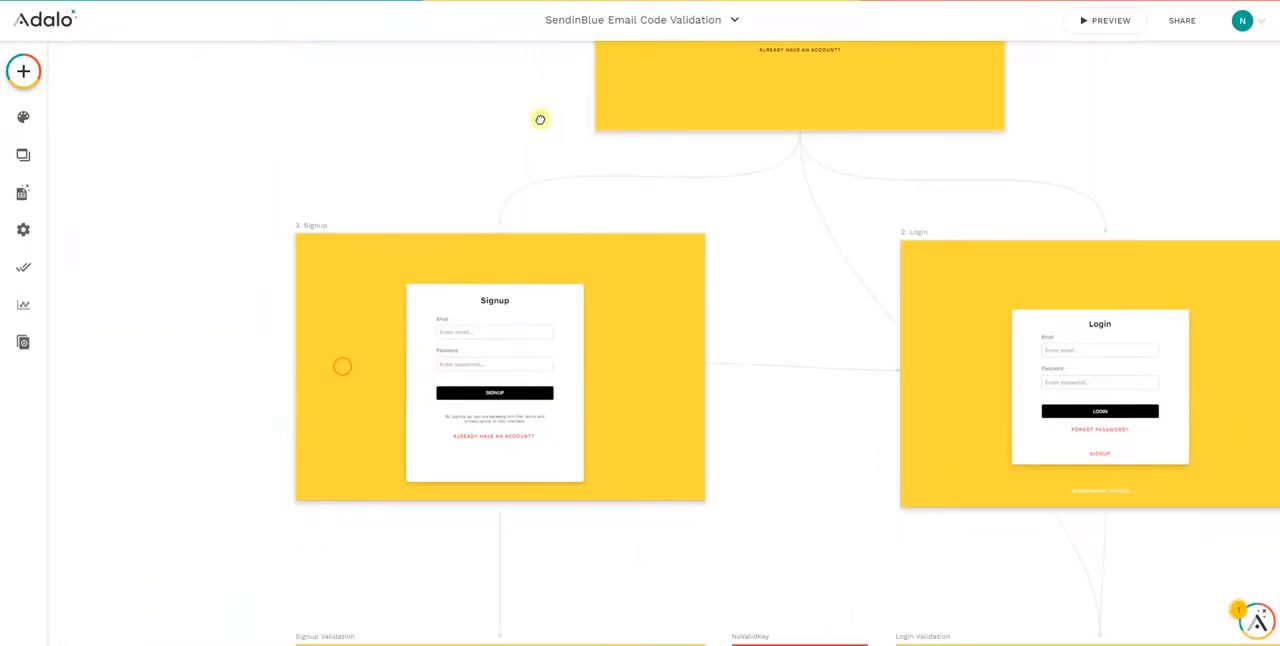
click(492, 355)
click(141, 301)
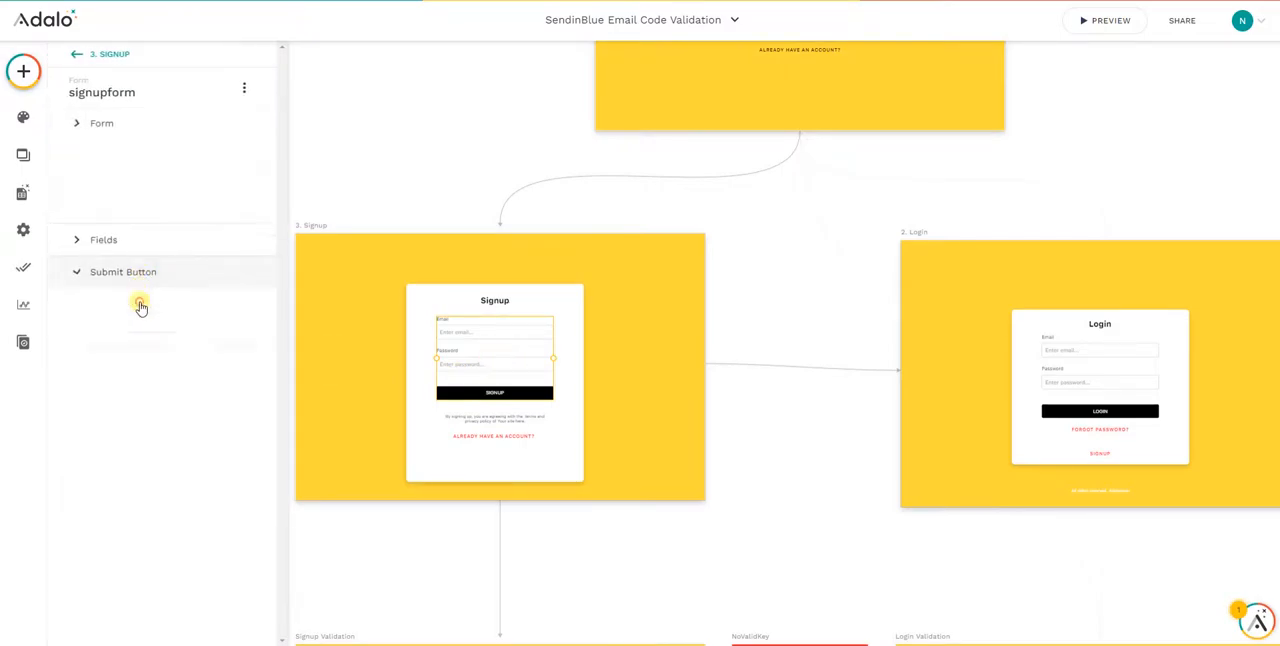
click(137, 370)
mouse_move(146, 323)
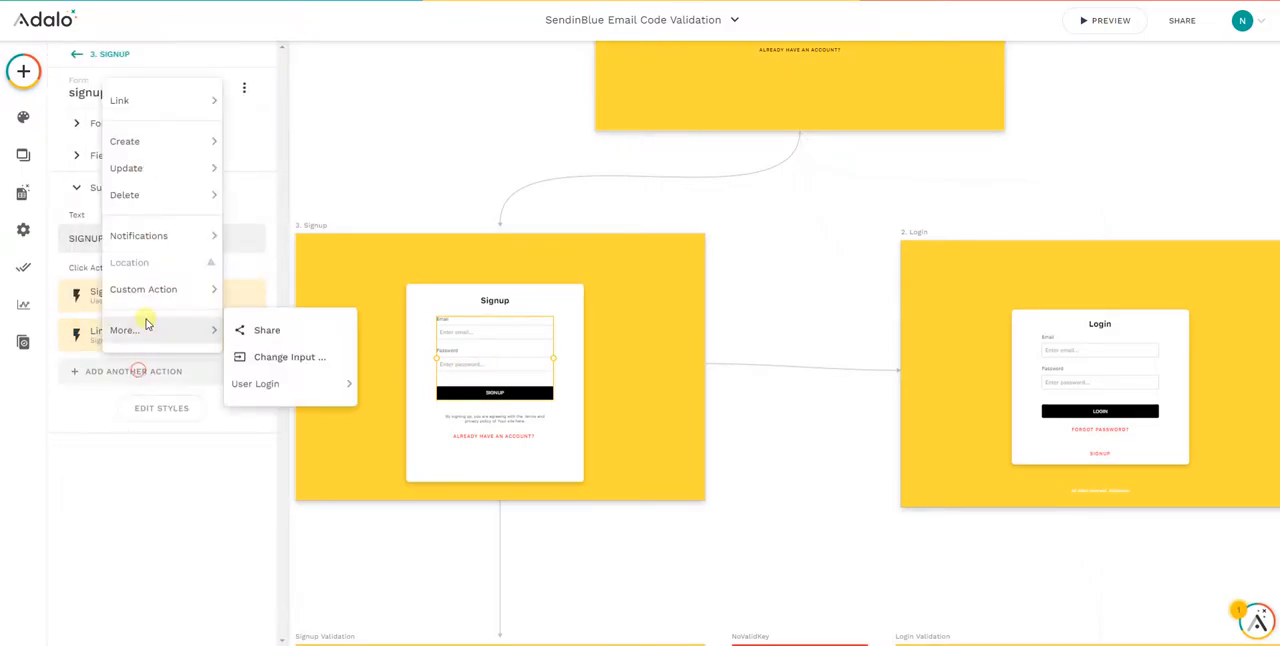
mouse_move(165, 289)
scroll(297, 378, down, 10)
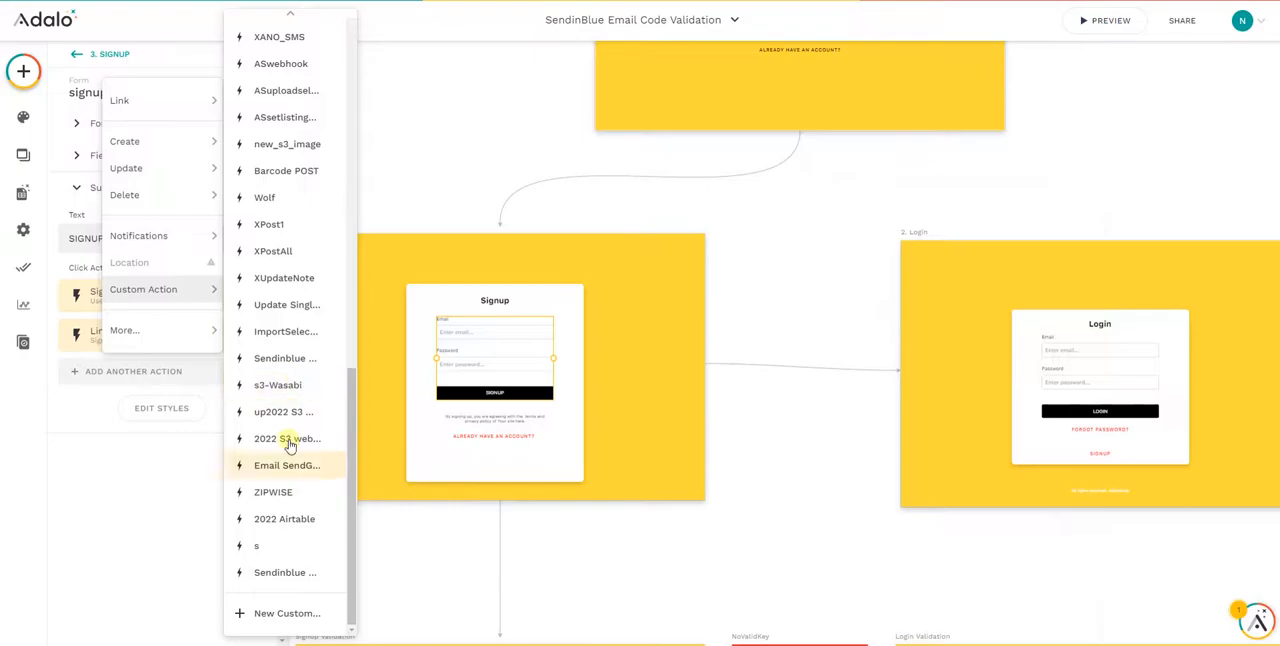
click(284, 572)
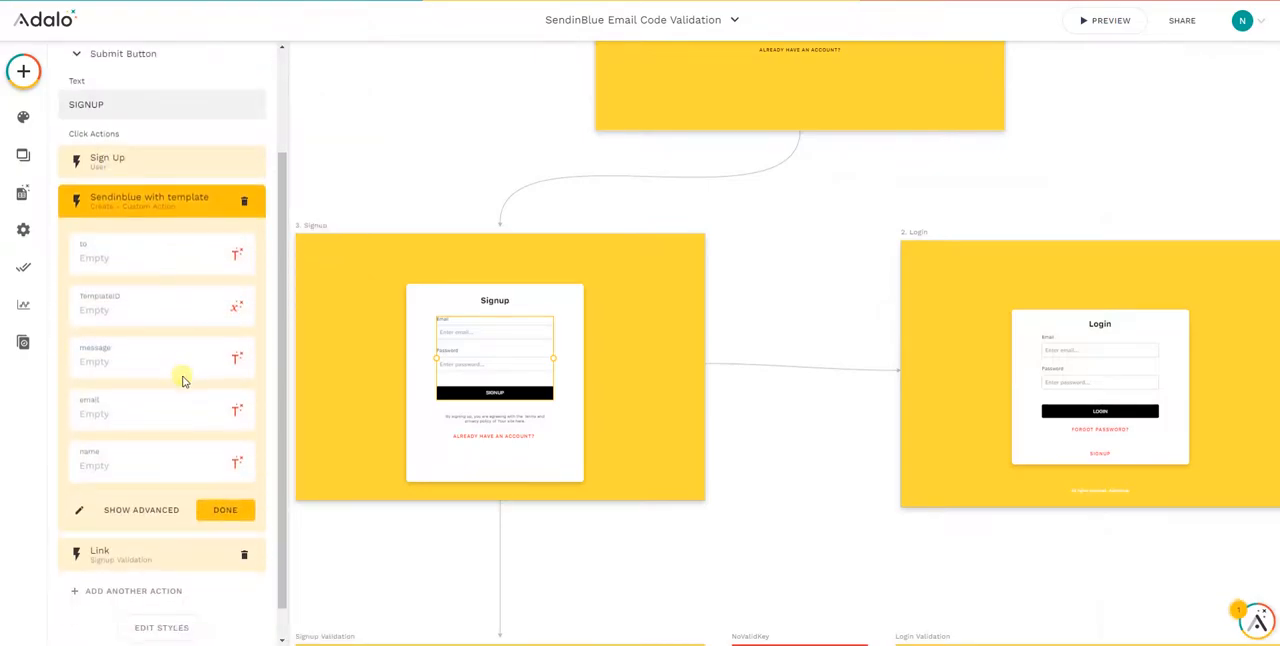
Look into the new action's definition and its advanced options for when it happens
click(76, 511)
click(849, 447)
click(149, 508)
scroll(170, 440, down, 2)
click(138, 423)
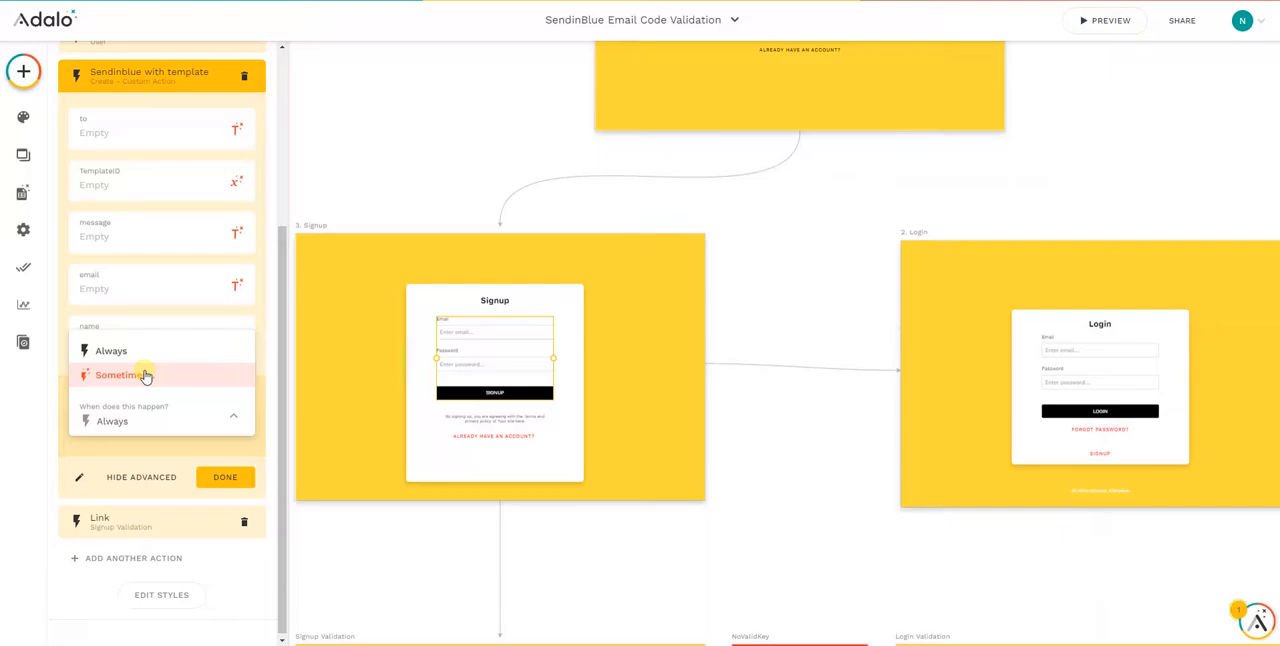
click(101, 186)
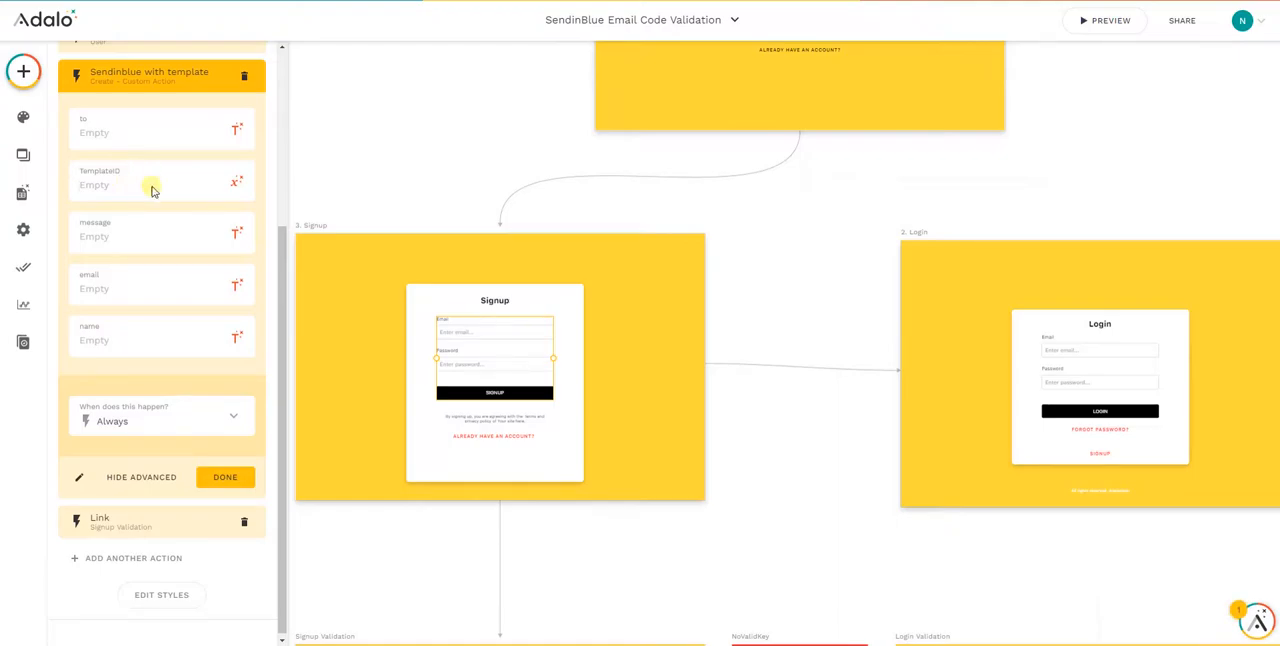
Open the "to" value of the Sendinblue with template action on the signup button for editing
scroll(136, 268, up, 1)
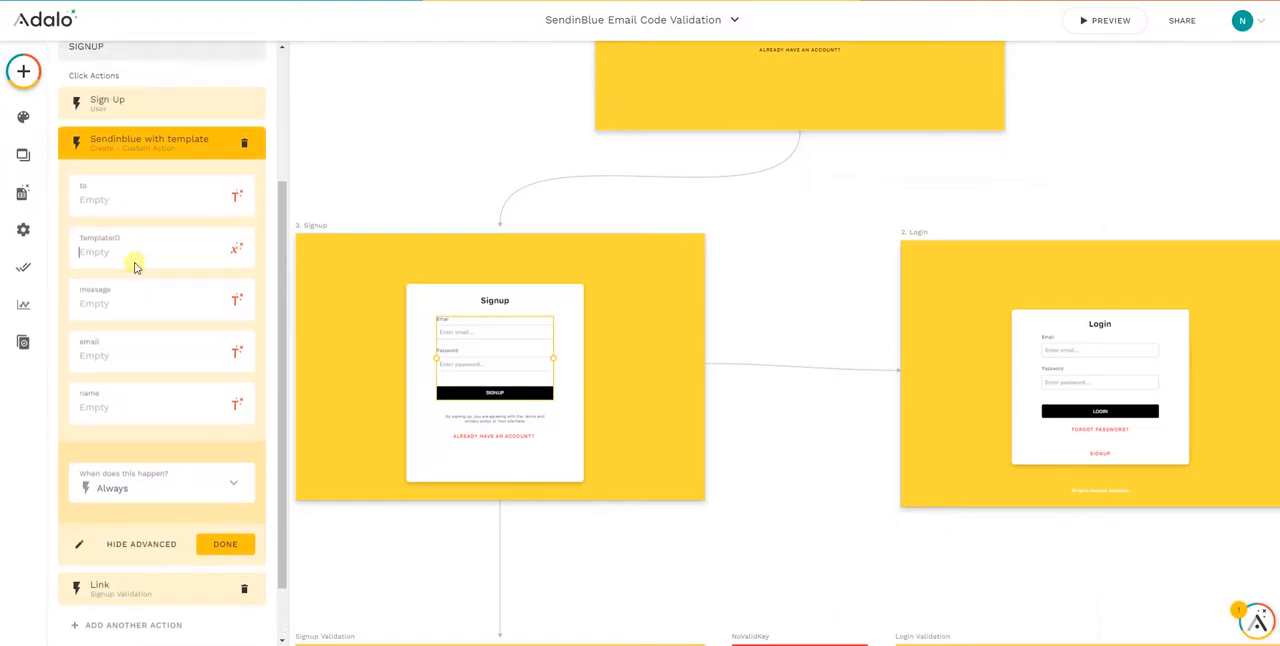
click(118, 200)
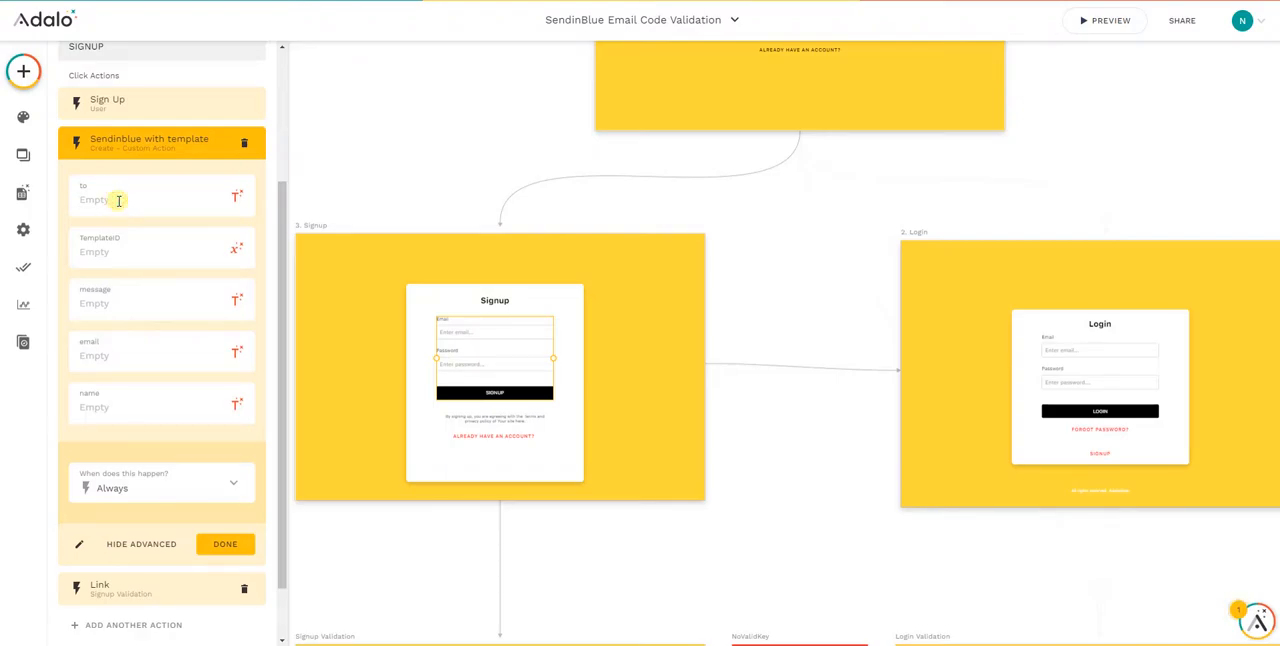